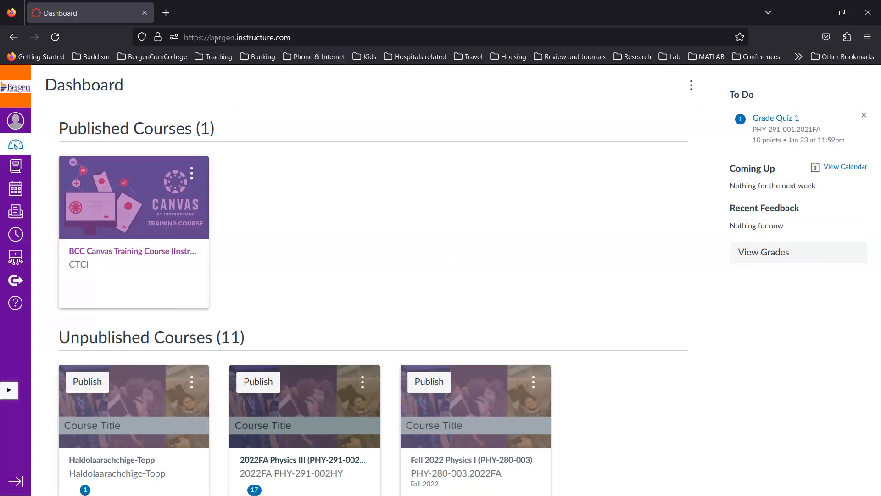
left_click_drag(294, 37, 198, 38)
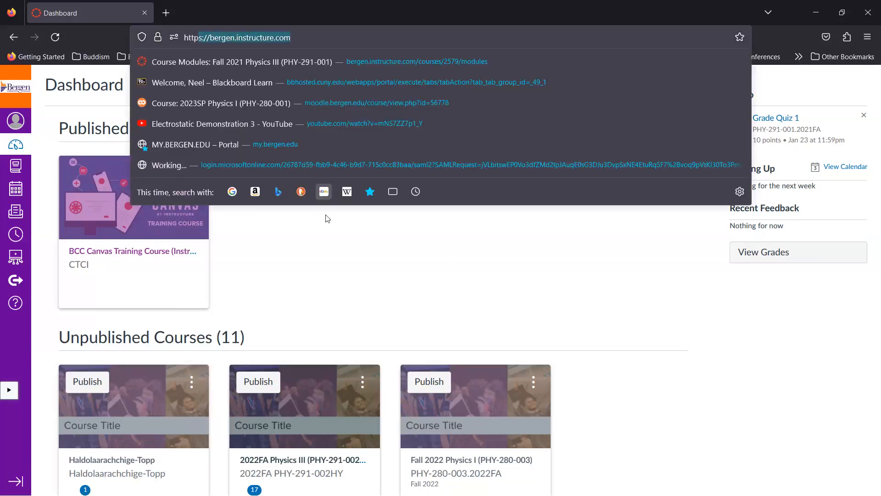
left_click(330, 268)
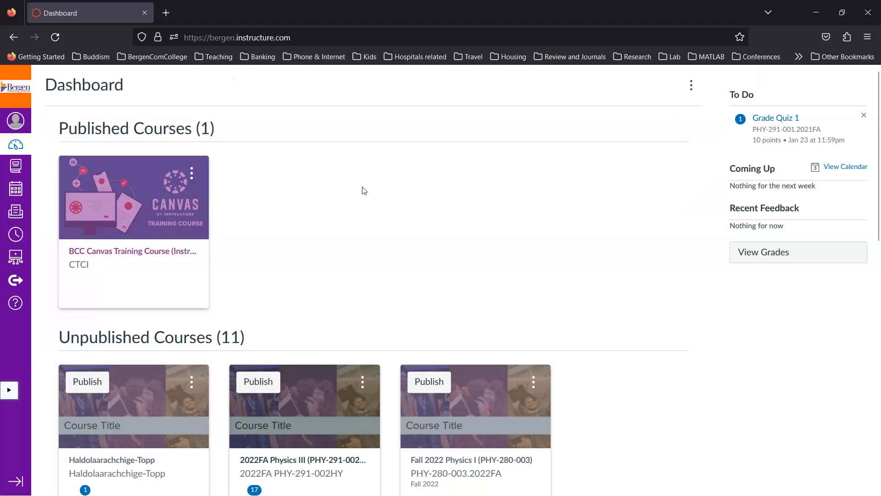
scroll(193, 362, "down", 5)
scroll(181, 344, "up", 5)
left_click(15, 146)
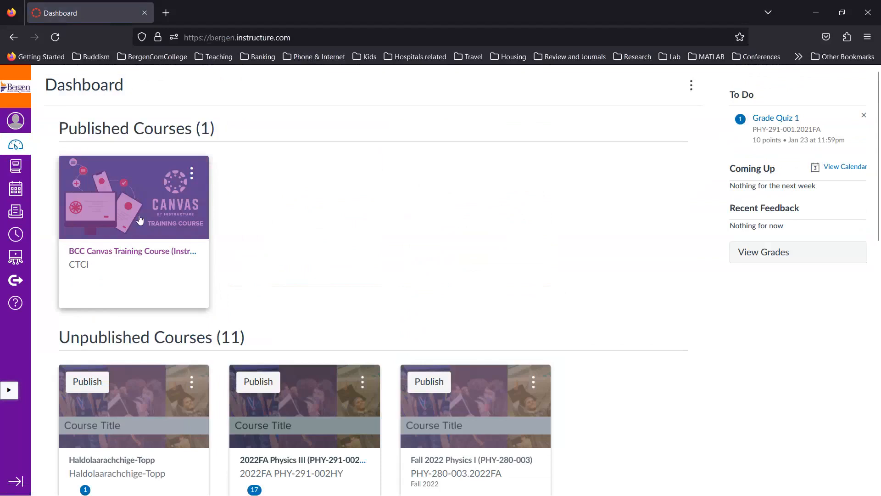
Open the BCC Canvas Training Course (Instructors), look over its home page and return to the dashboard.
left_click(99, 254)
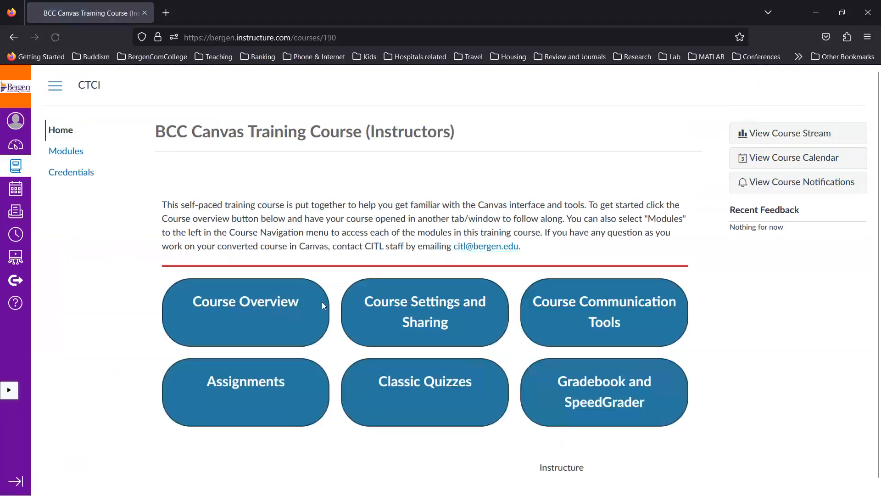
scroll(386, 421, "down", 1)
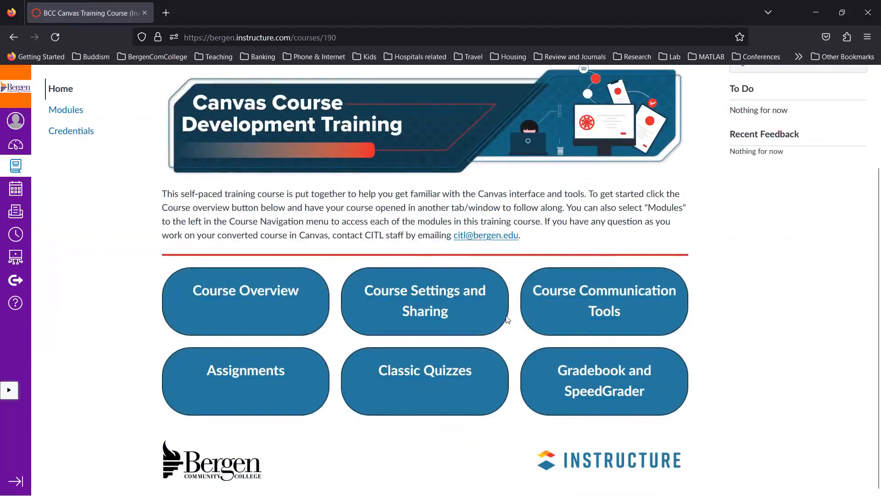
left_click(15, 146)
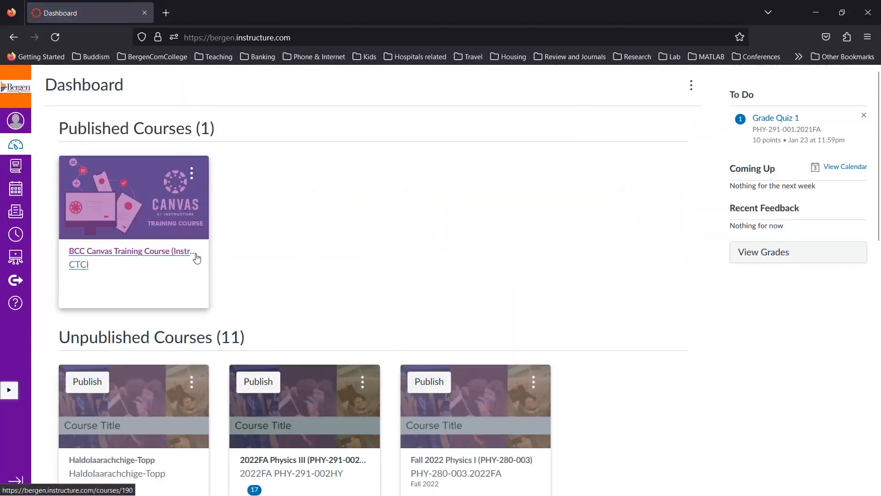
Open the 2022S1 Physics I (PHY-280-001) course from the unpublished courses on the dashboard.
scroll(184, 252, "down", 3)
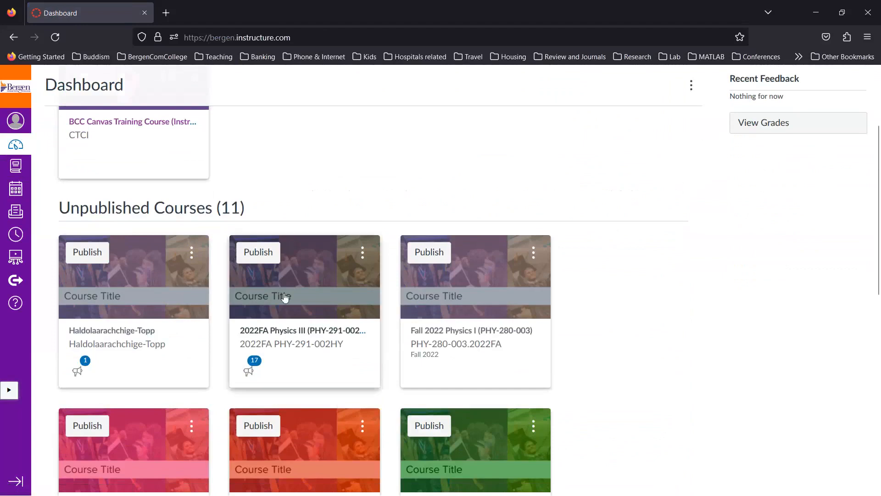
scroll(284, 295, "down", 10)
scroll(283, 296, "up", 8)
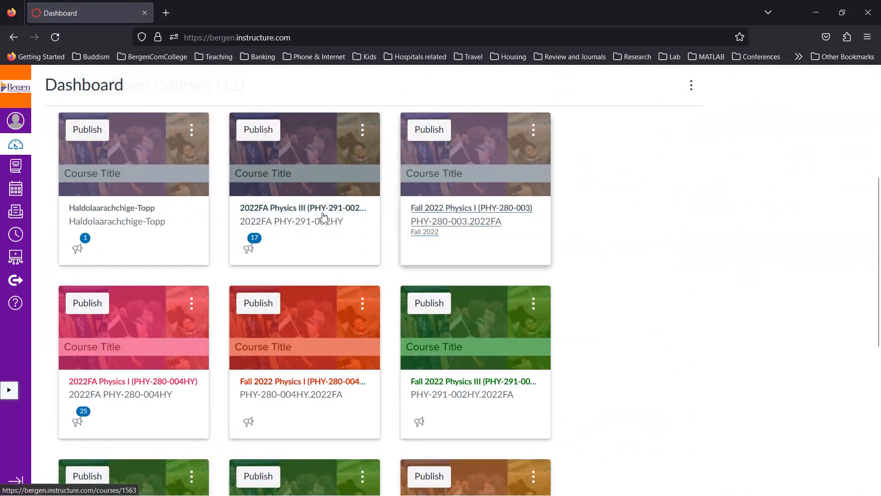
scroll(285, 221, "down", 6)
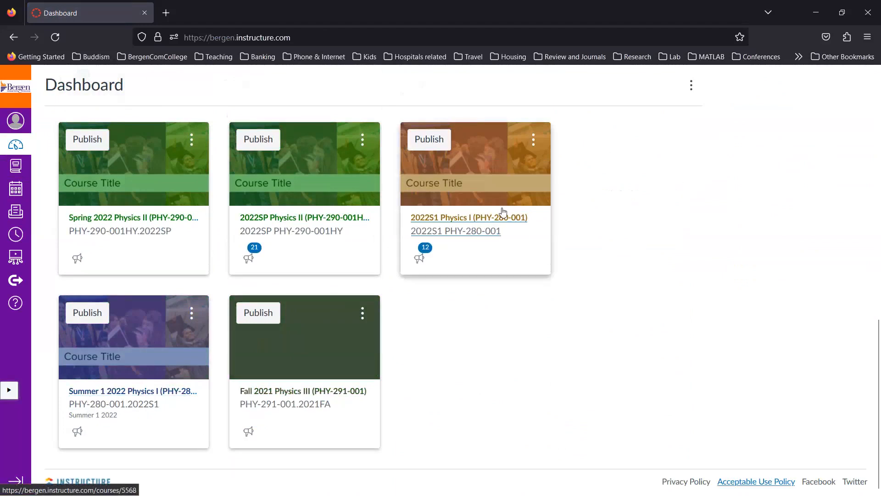
scroll(270, 315, "up", 10)
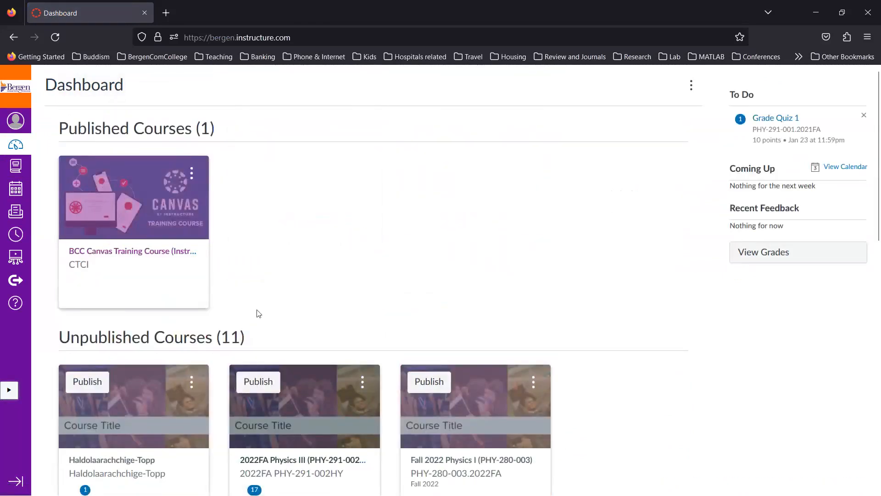
scroll(206, 289, "down", 10)
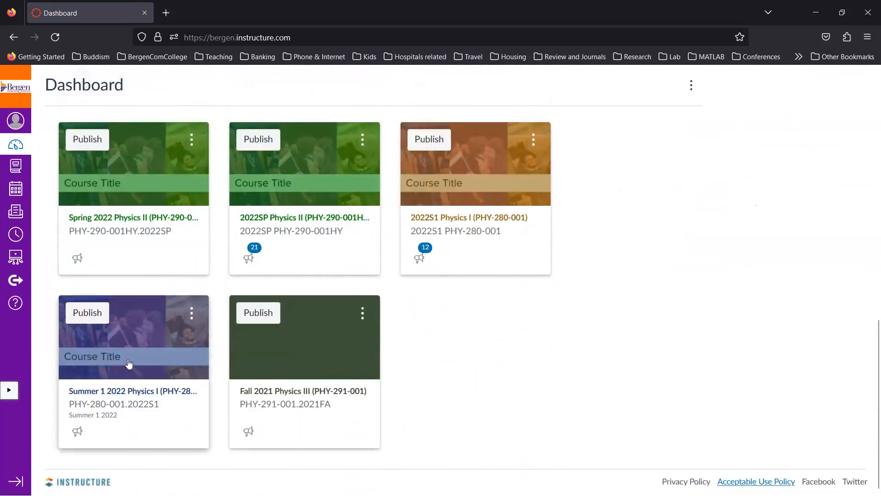
left_click(466, 190)
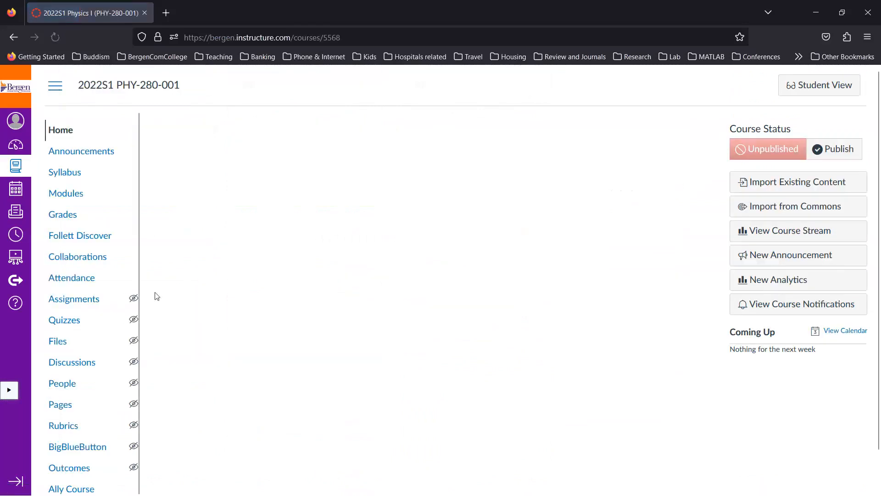
Examine the course home page, including its recent announcements, banner, welcome message, navigation tip and Quick Access links.
scroll(309, 374, "down", 4)
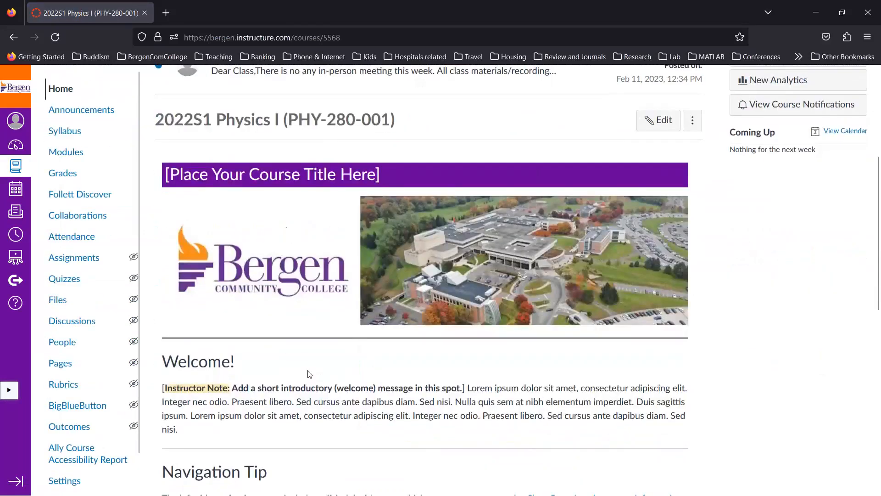
scroll(309, 374, "up", 4)
scroll(351, 262, "down", 2)
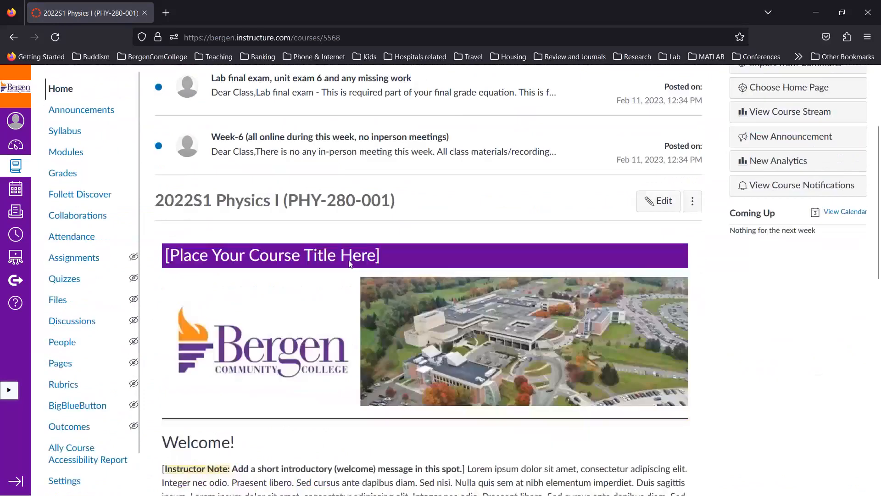
scroll(349, 262, "down", 13)
scroll(351, 262, "up", 14)
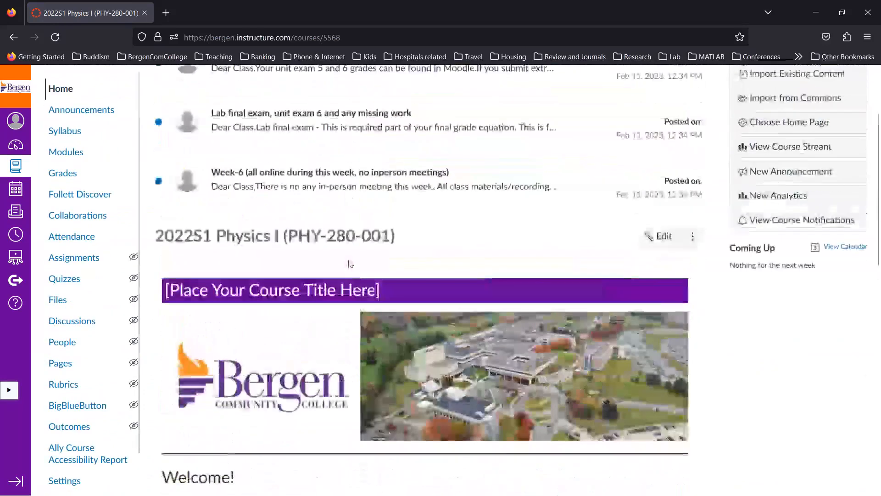
scroll(350, 263, "up", 2)
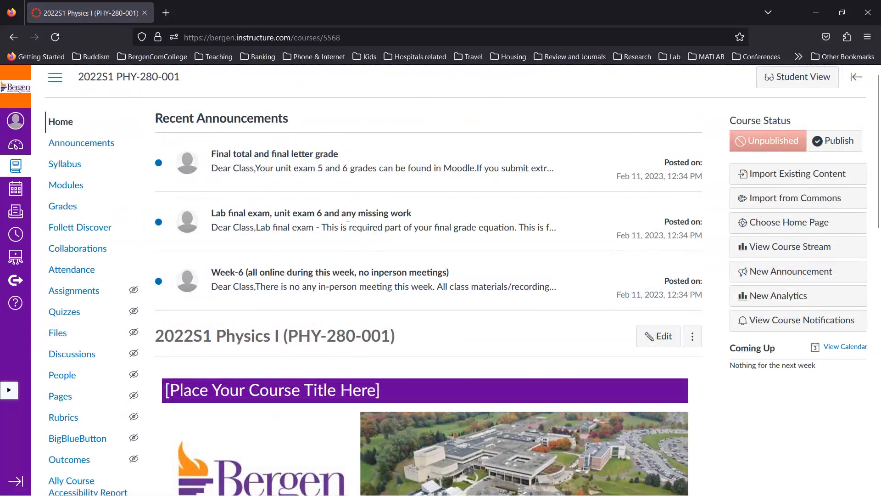
scroll(371, 242, "down", 5)
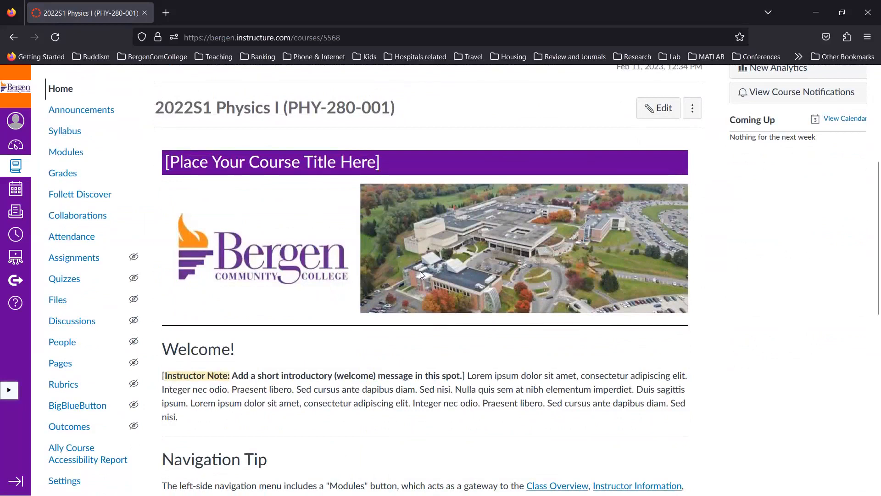
scroll(420, 271, "down", 1)
scroll(420, 270, "up", 1)
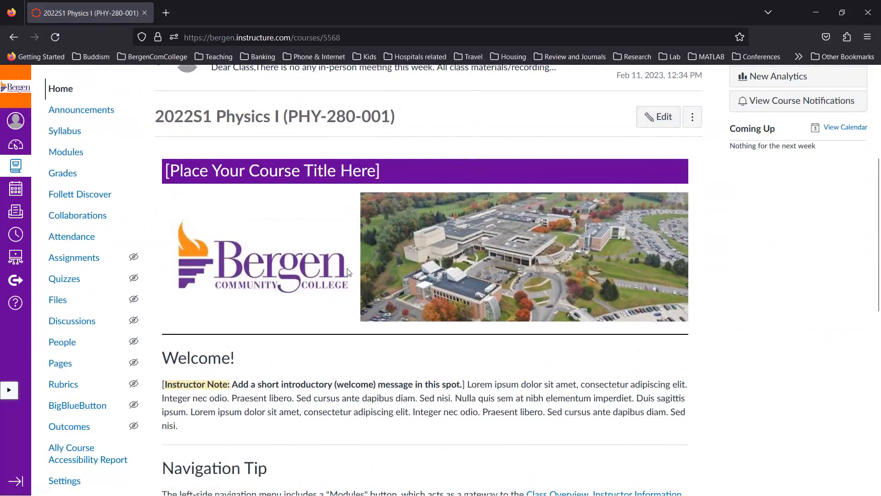
scroll(347, 272, "down", 5)
scroll(334, 247, "down", 3)
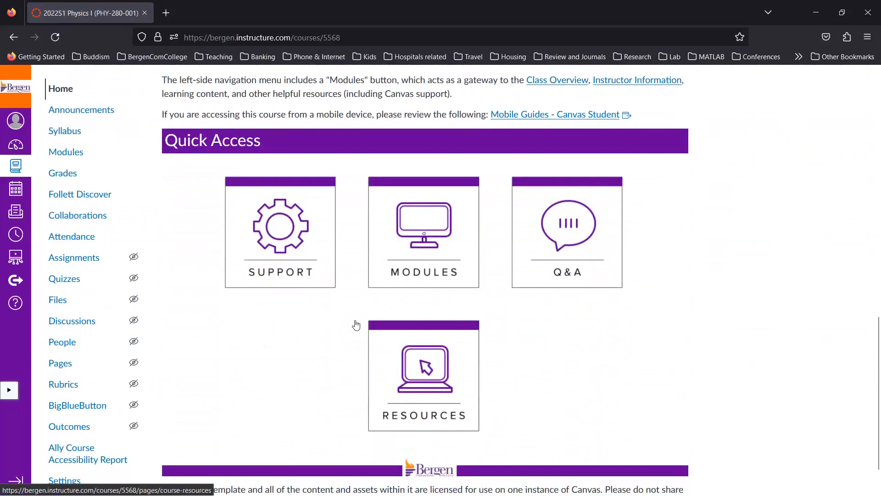
scroll(356, 325, "down", 1)
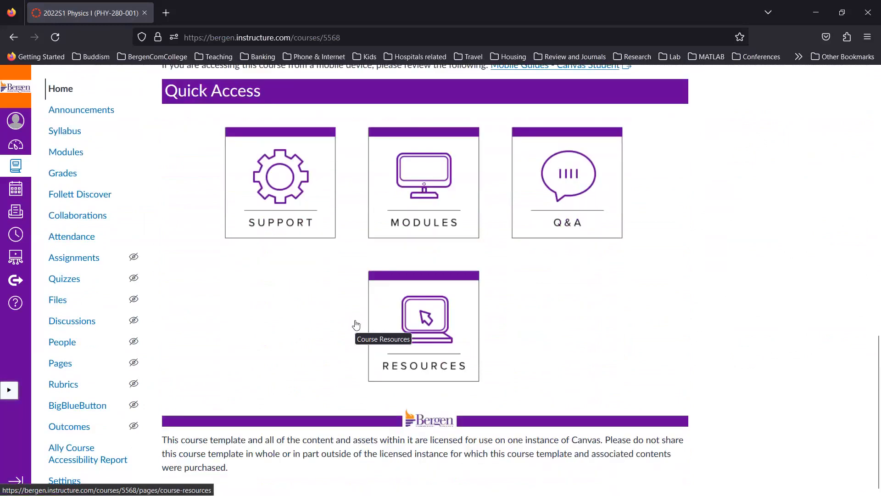
scroll(356, 324, "up", 15)
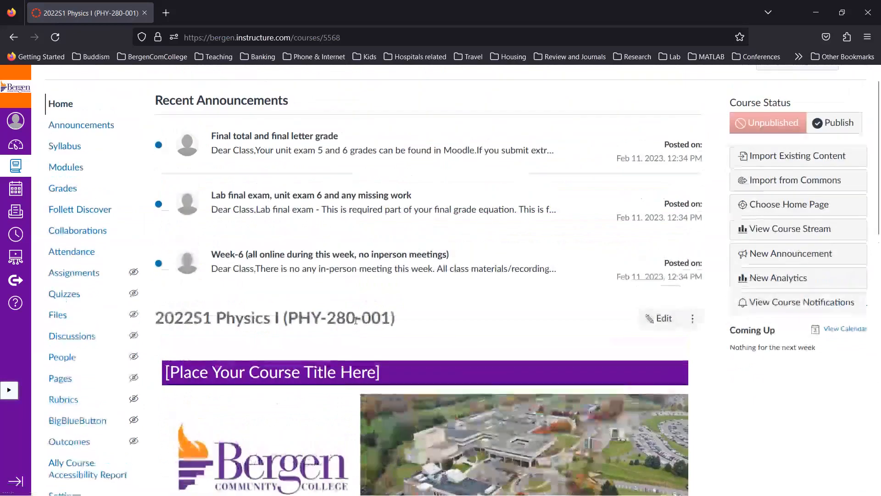
scroll(575, 223, "down", 3)
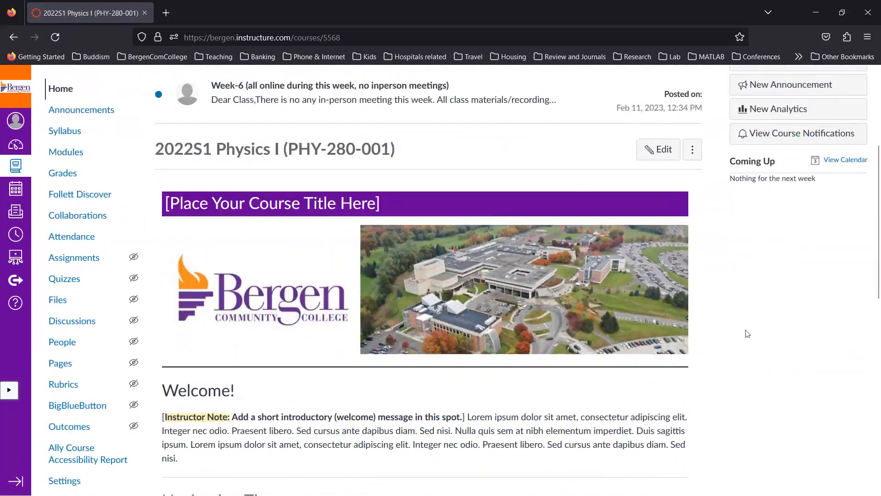
Open the course's home page choices and go to the list of pages for changing the Pages Front Page.
scroll(750, 331, "up", 2)
scroll(751, 333, "up", 1)
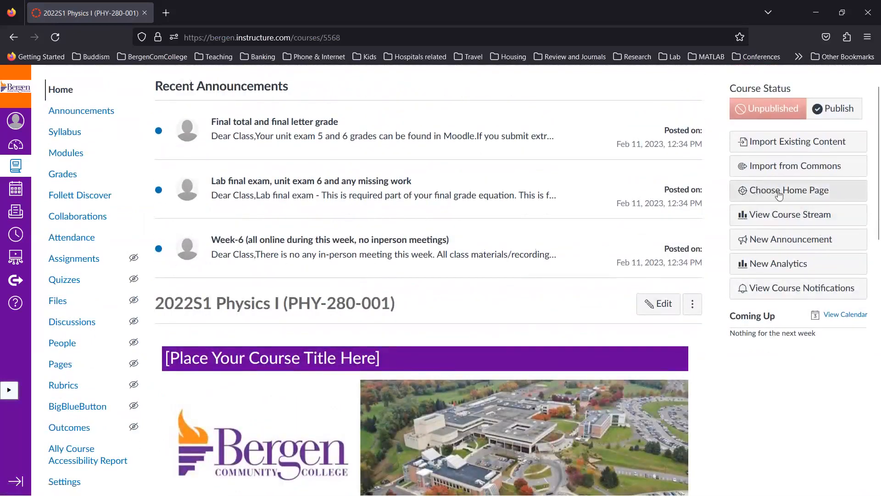
left_click(756, 197)
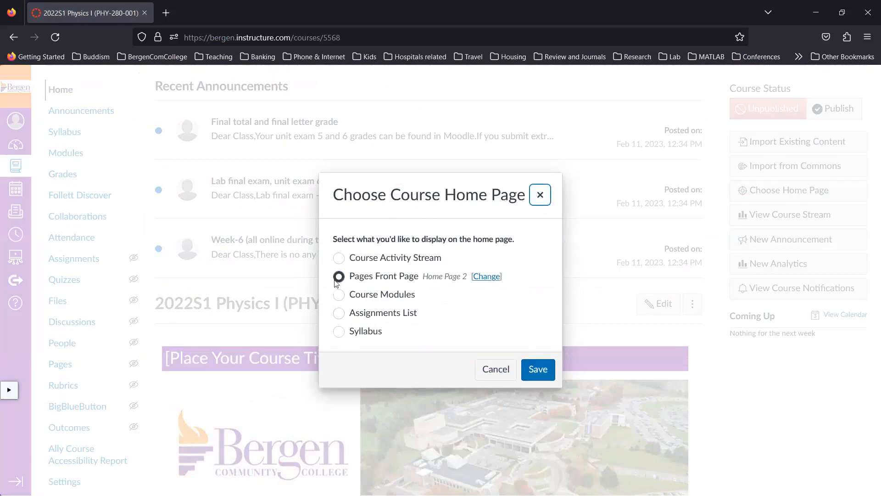
left_click(487, 277)
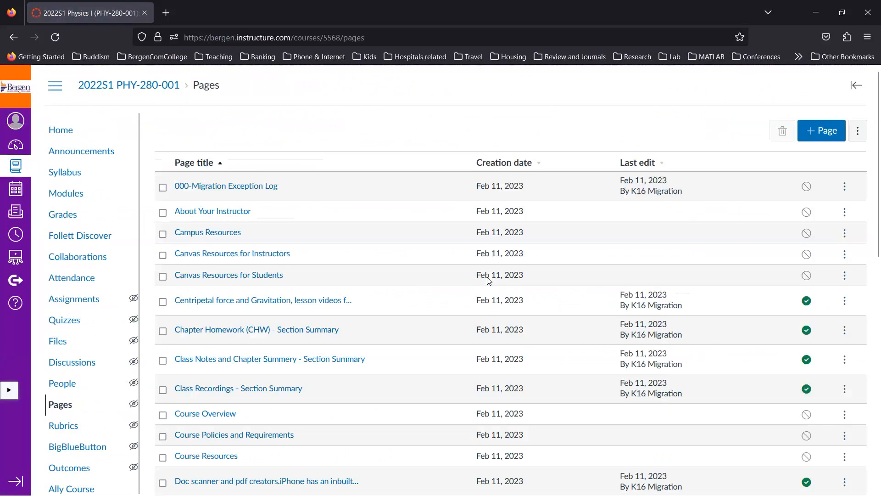
Set the page named Home Page as the front page and check the publication status of Home Page 2 and Home Page 3.
scroll(487, 277, "down", 5)
scroll(487, 277, "down", 4)
scroll(487, 279, "down", 3)
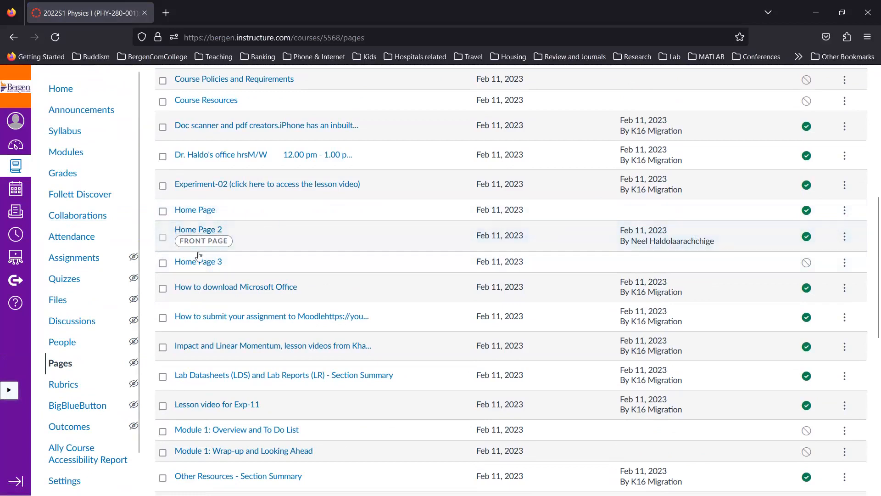
left_click(845, 211)
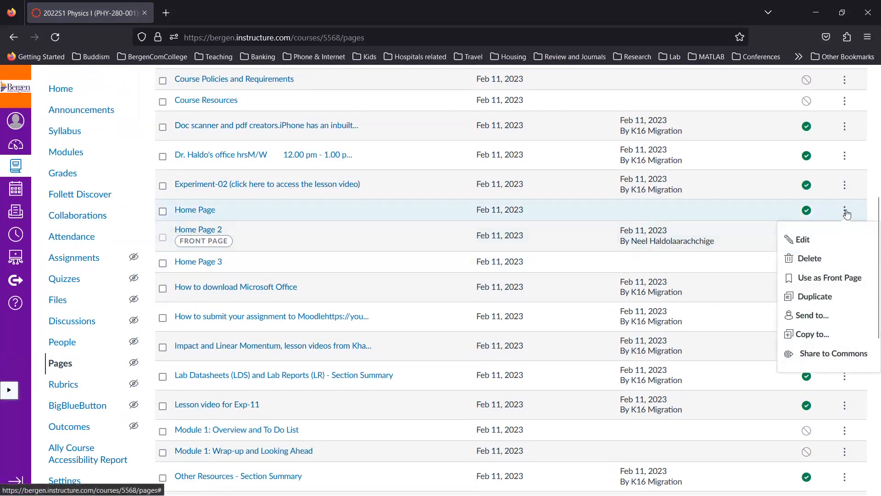
left_click(822, 278)
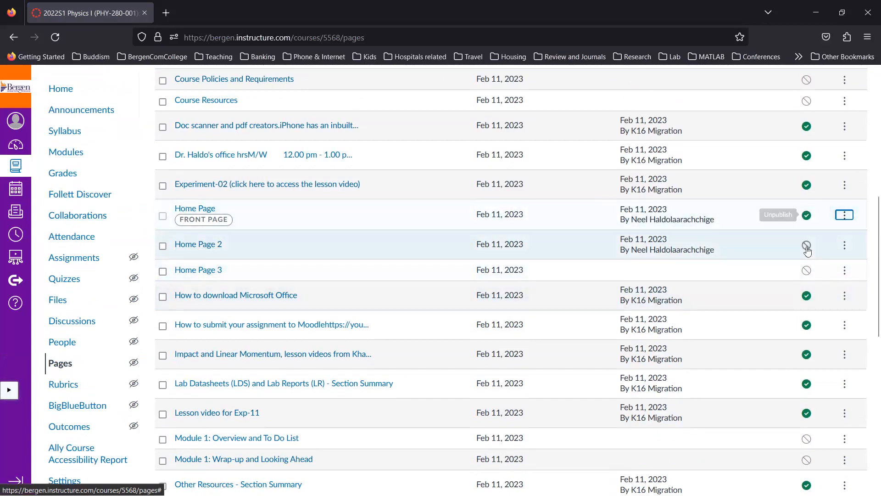
left_click(807, 246)
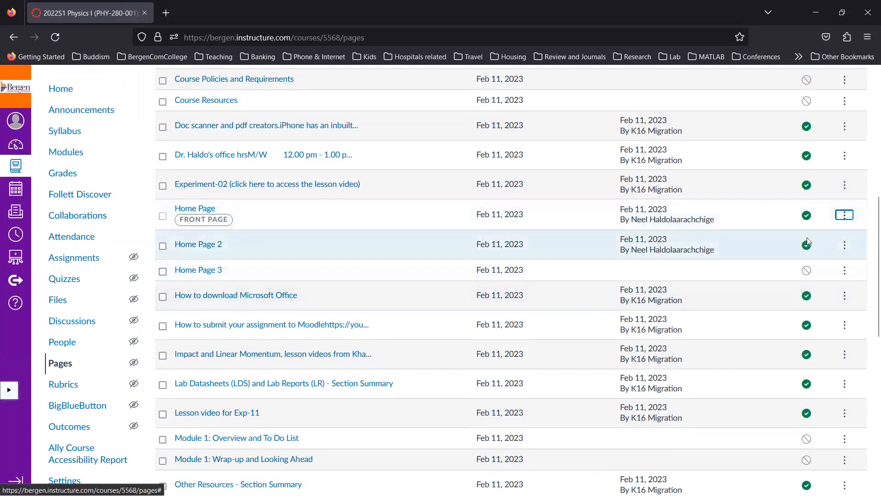
left_click(807, 271)
Return to the course home page and review the new front page's banner, welcome section and Quick Access links.
scroll(533, 250, "up", 2)
scroll(533, 250, "up", 5)
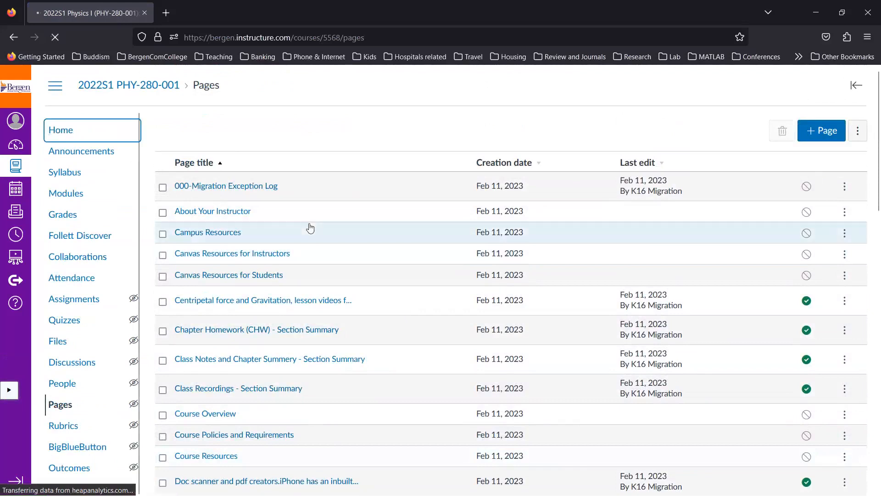
scroll(486, 383, "down", 10)
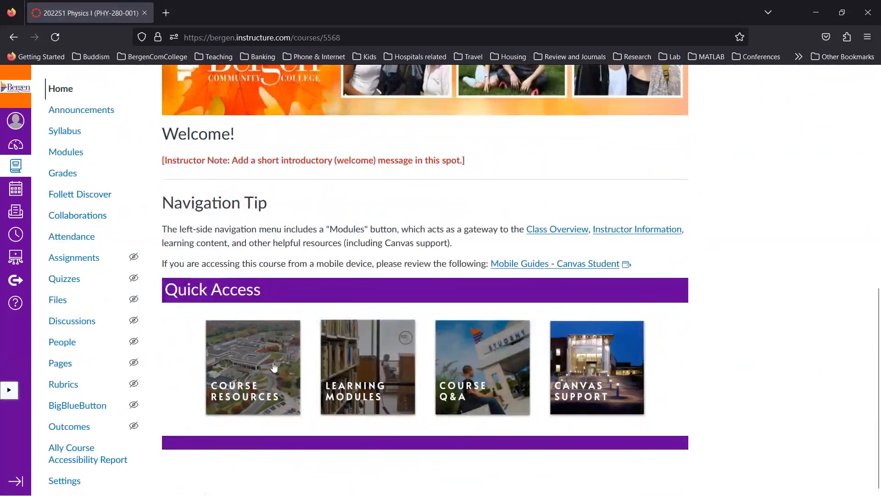
scroll(587, 362, "up", 2)
scroll(587, 363, "up", 8)
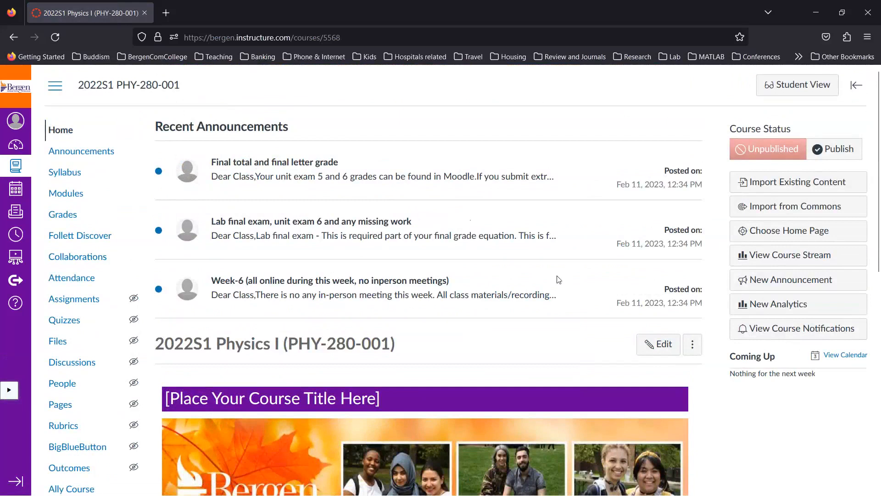
scroll(559, 280, "down", 6)
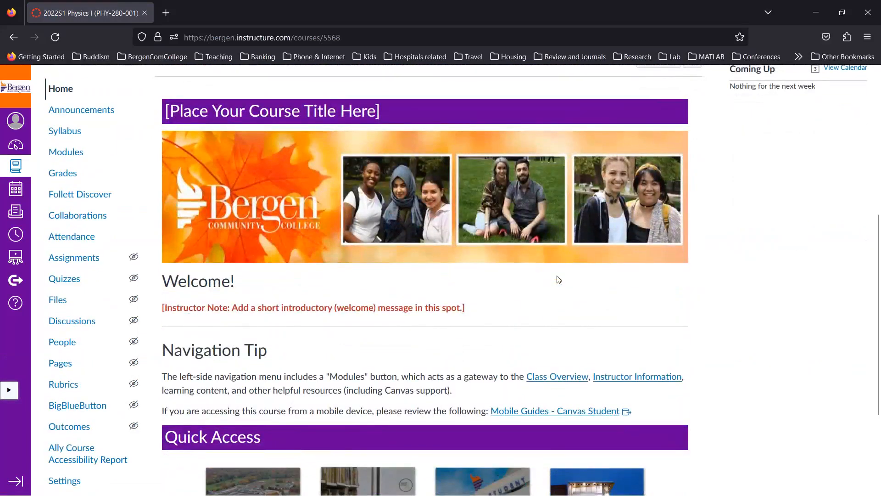
Open the Import Existing Content page for the 2022S1 Physics I course.
scroll(559, 280, "up", 6)
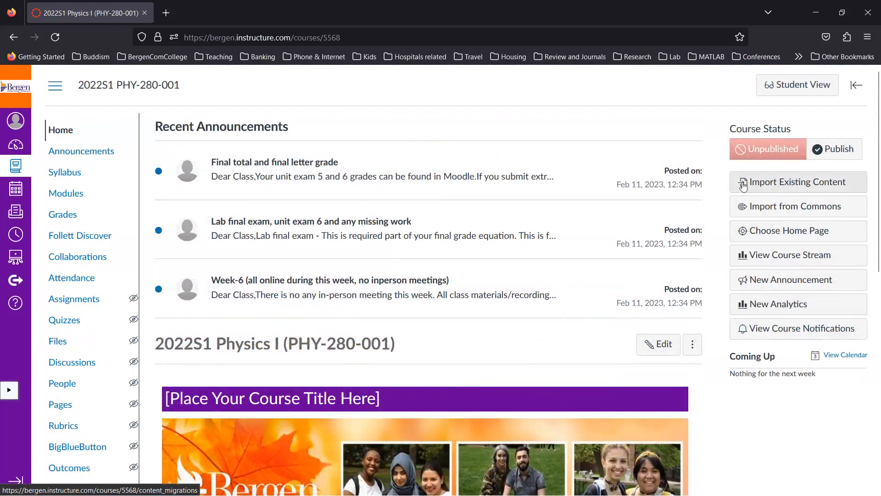
left_click(808, 184)
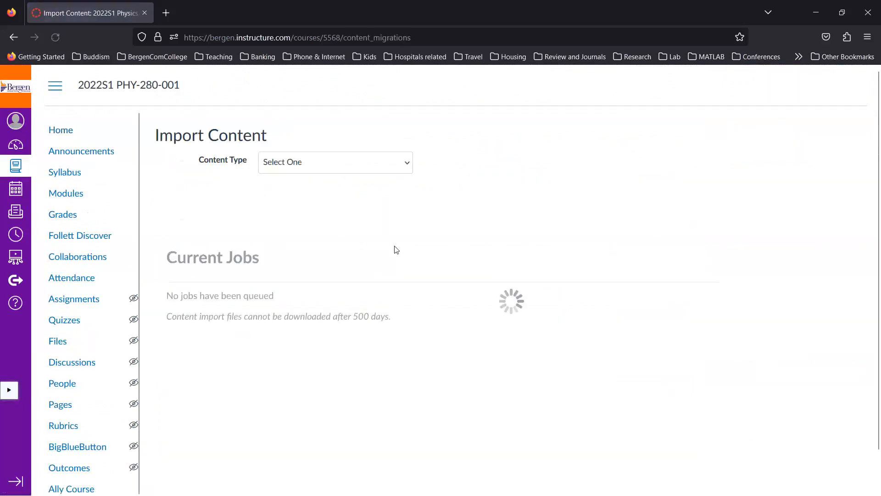
Set the import's content type to Copy a Canvas Course and choose 2022FA Physics I (PHY-280-004HY) as the source course.
scroll(288, 173, "down", 1)
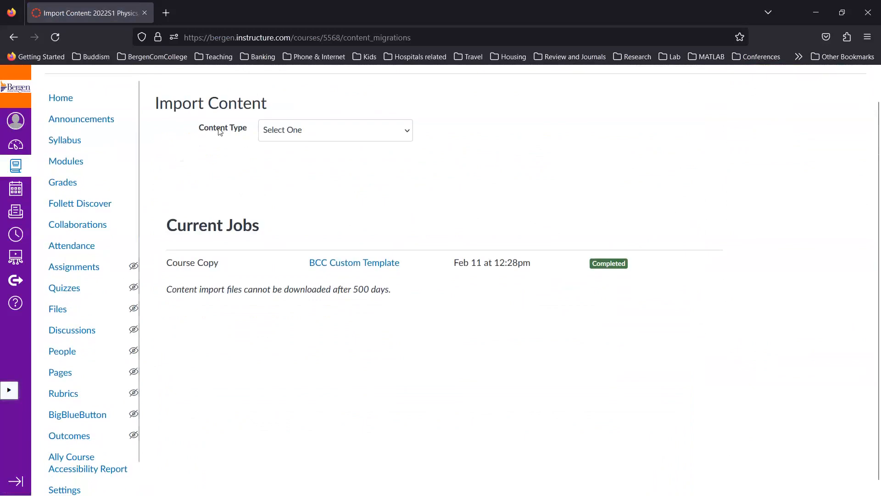
scroll(231, 140, "up", 1)
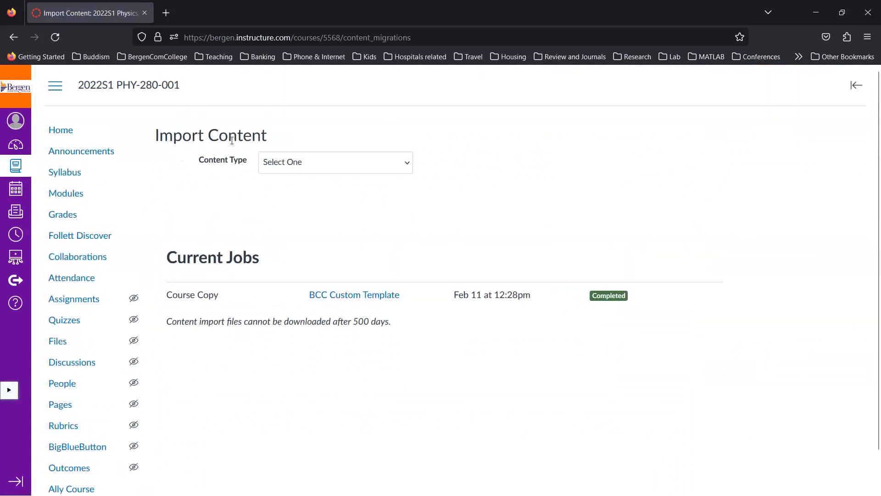
left_click(391, 163)
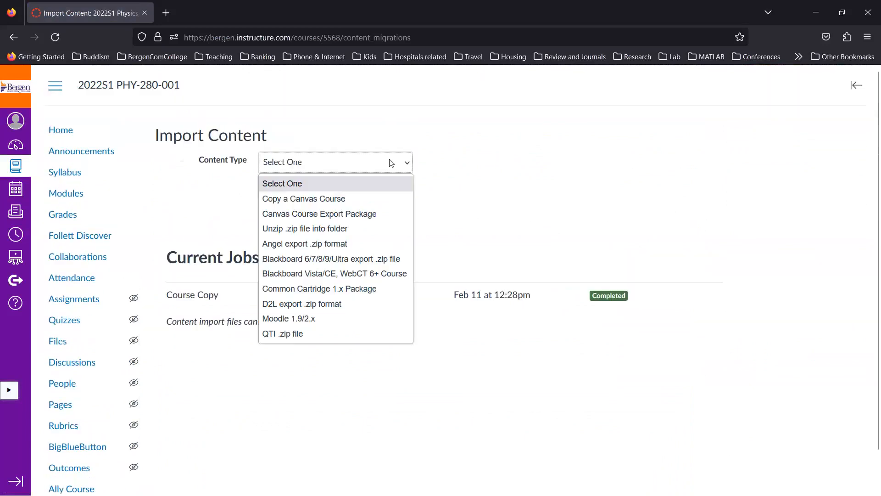
left_click(329, 199)
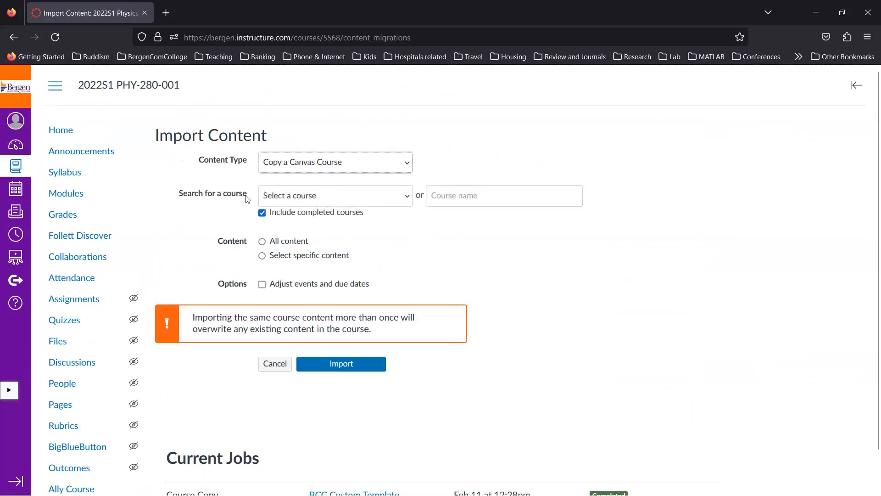
left_click(363, 198)
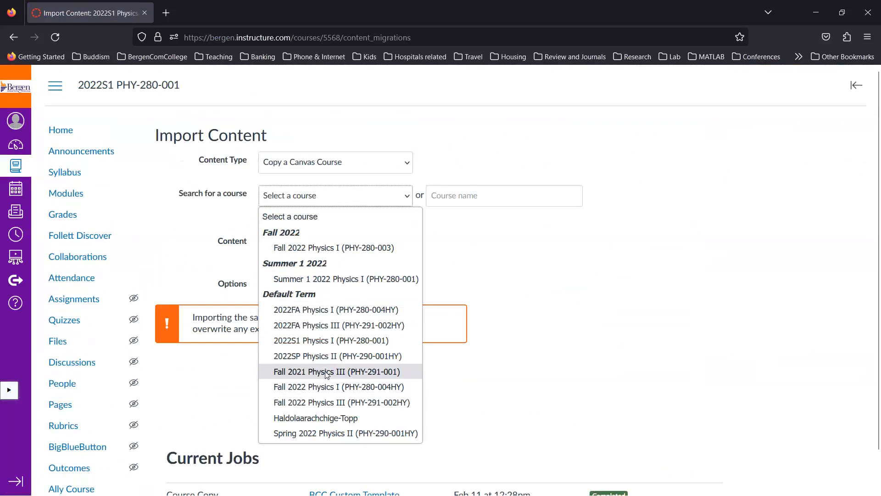
left_click(323, 310)
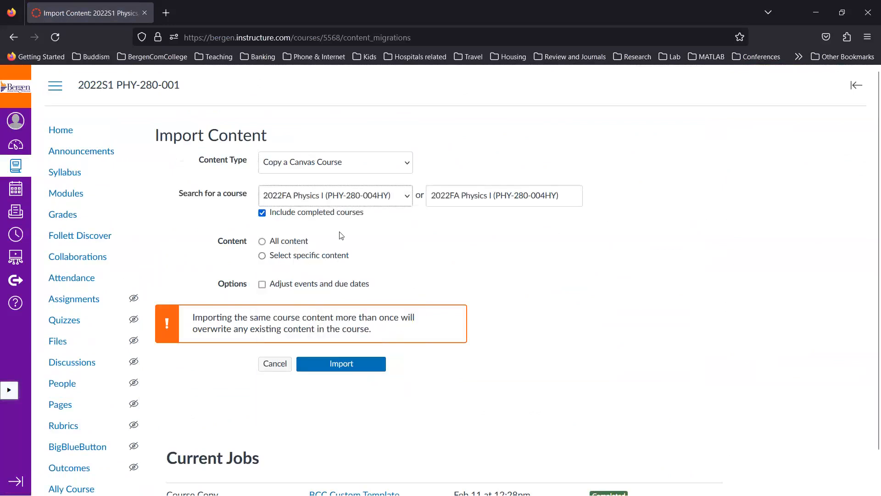
Compare the two content choices for the import and select All content.
left_click(262, 243)
left_click(263, 258)
left_click(262, 243)
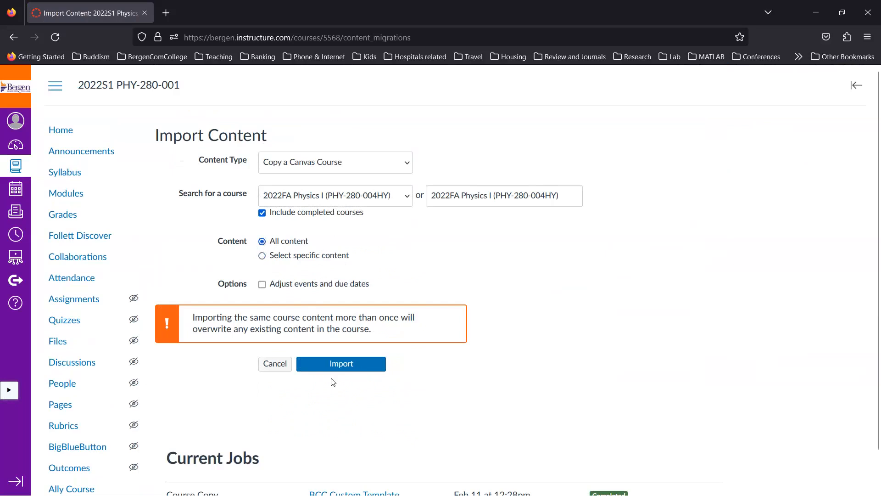
scroll(336, 371, "down", 2)
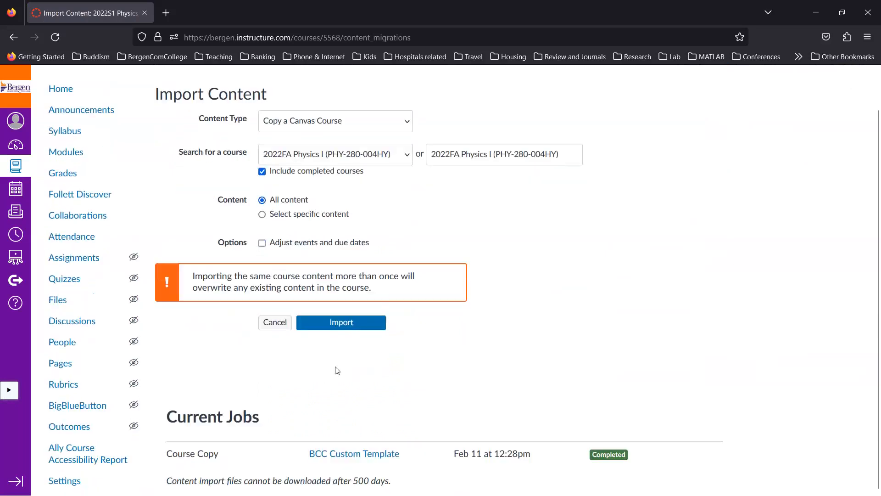
scroll(337, 371, "up", 2)
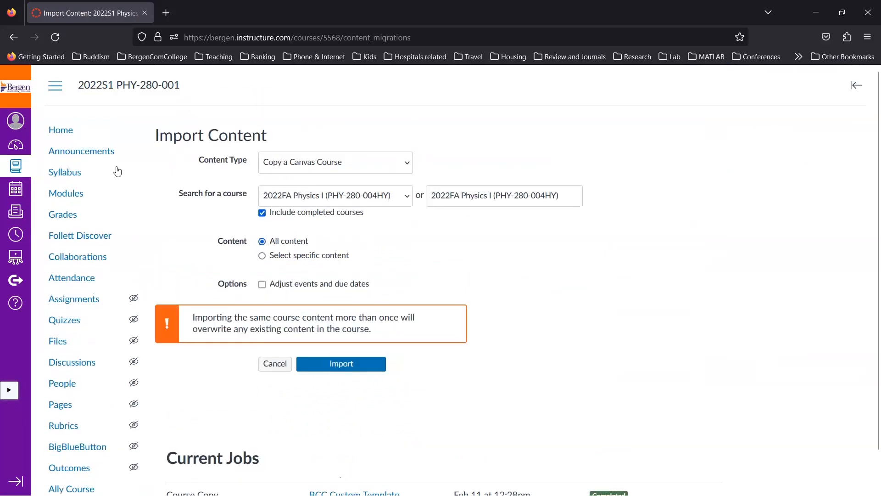
Go from the course home page to the course settings and view the options for changing the course image.
left_click(61, 132)
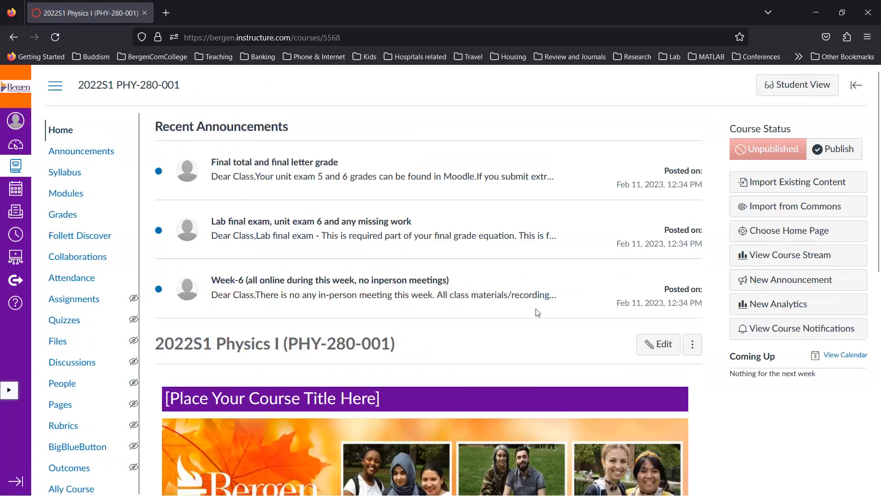
scroll(537, 312, "down", 10)
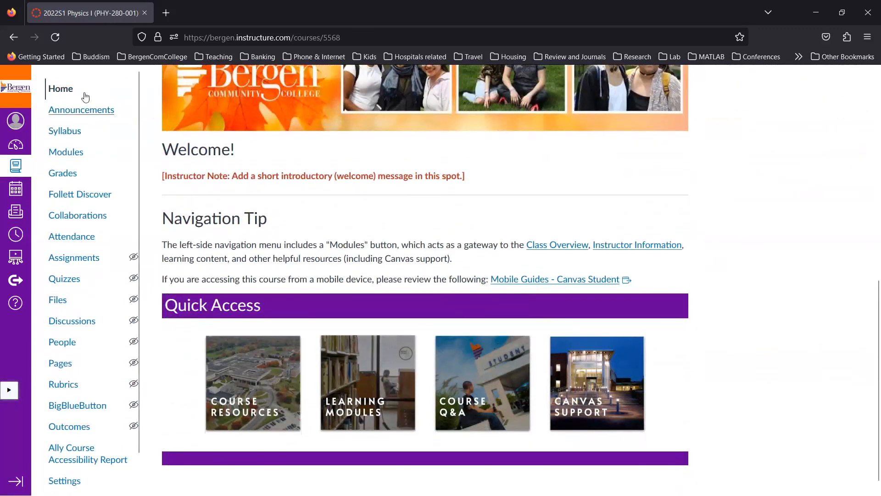
left_click(58, 485)
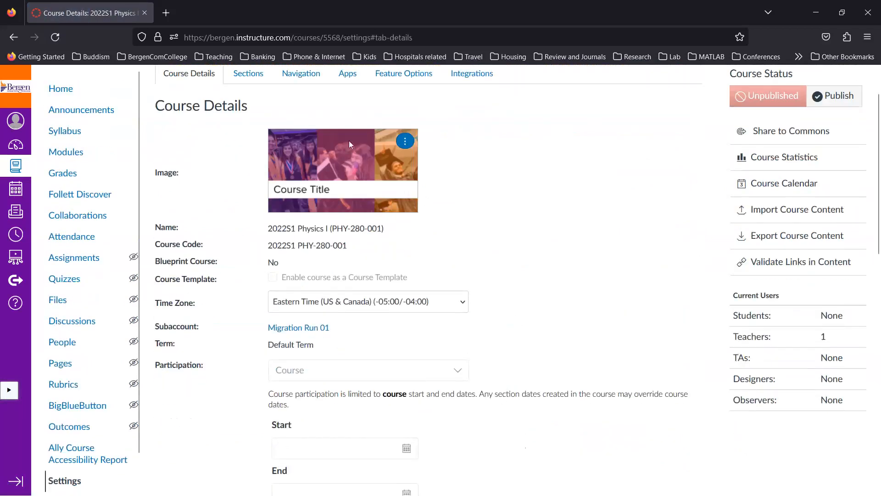
left_click(405, 141)
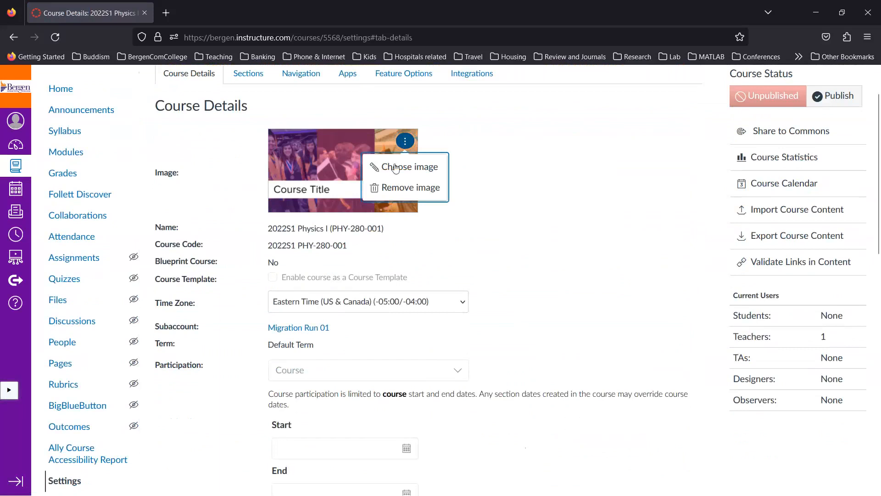
left_click(551, 198)
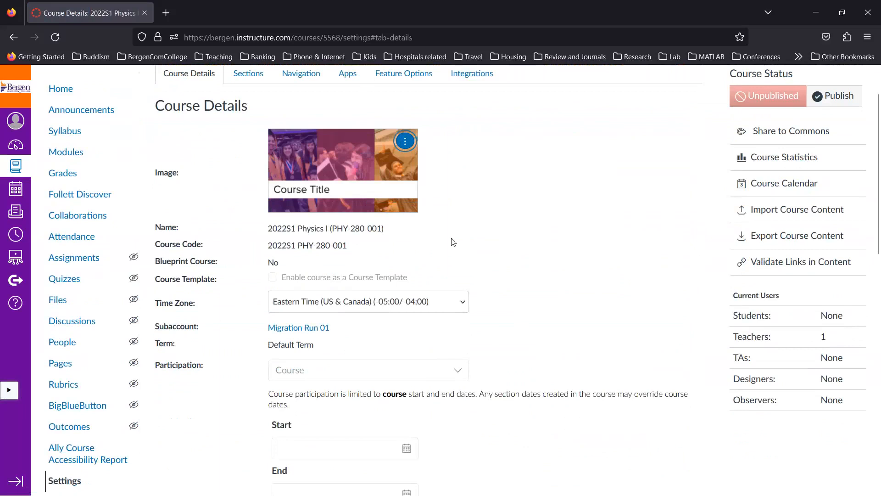
Review the Course Details settings, expanding the additional options for announcements, discussions and student permissions.
scroll(453, 242, "down", 4)
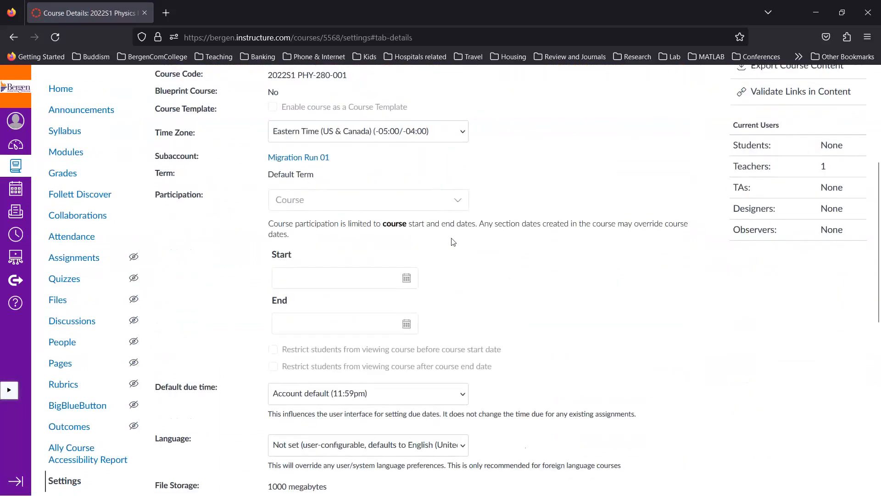
scroll(453, 242, "down", 10)
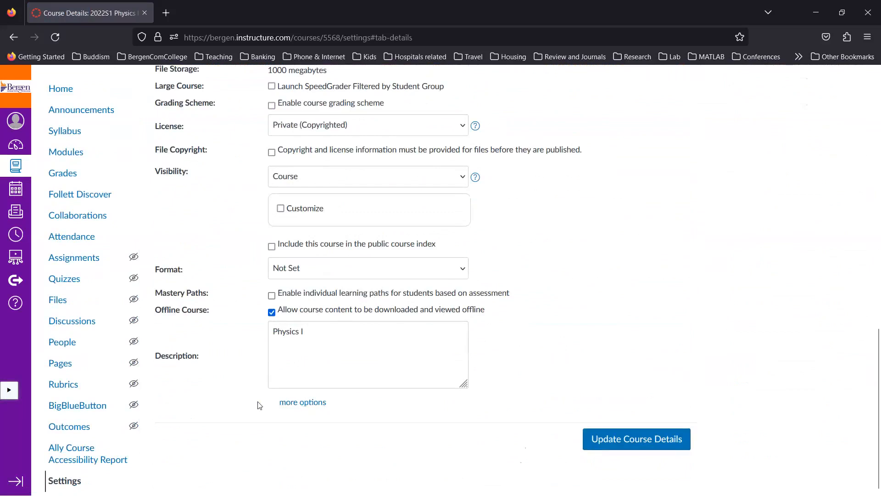
left_click(299, 402)
scroll(414, 415, "down", 5)
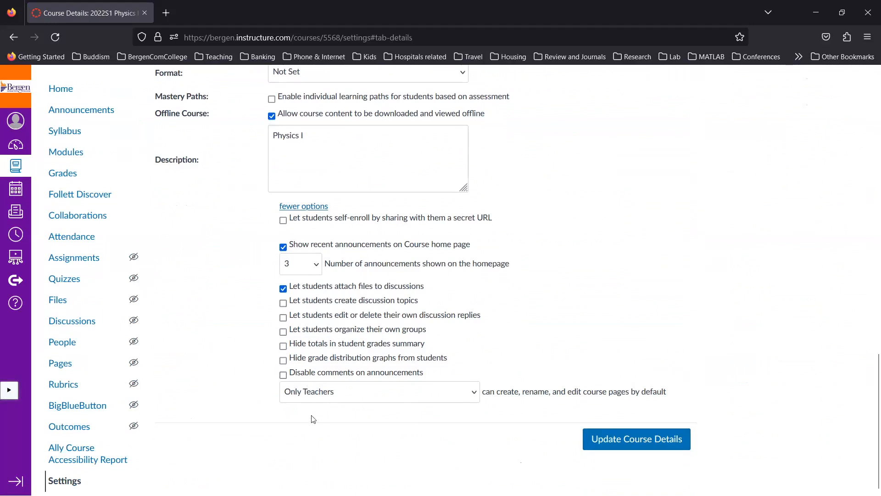
scroll(313, 418, "up", 10)
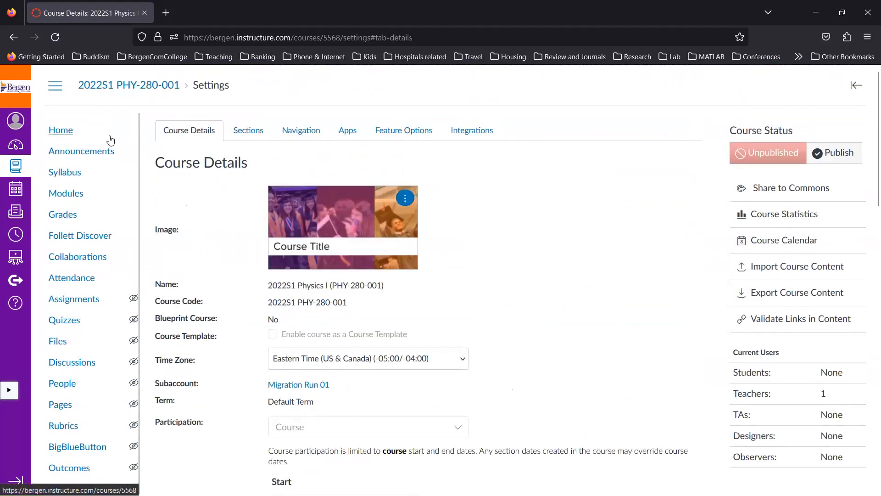
Return to the course home page, open the Syllabus and check which course navigation items are hidden from students.
left_click(60, 130)
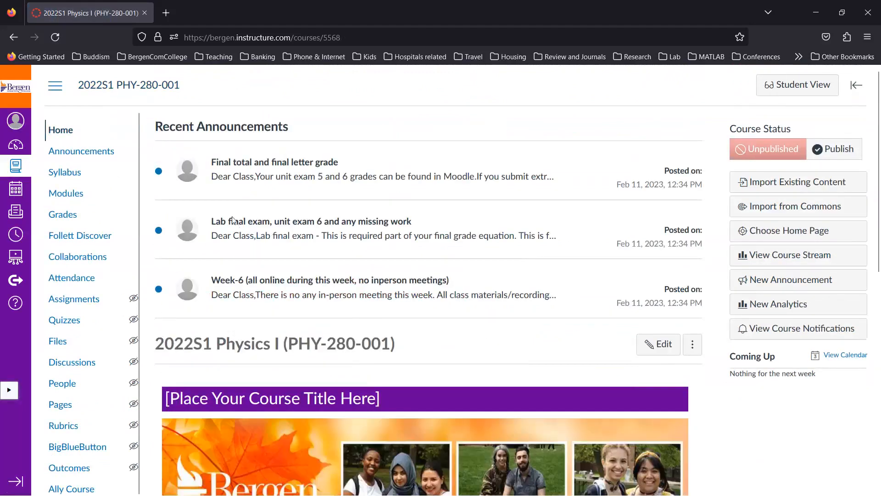
scroll(233, 221, "down", 2)
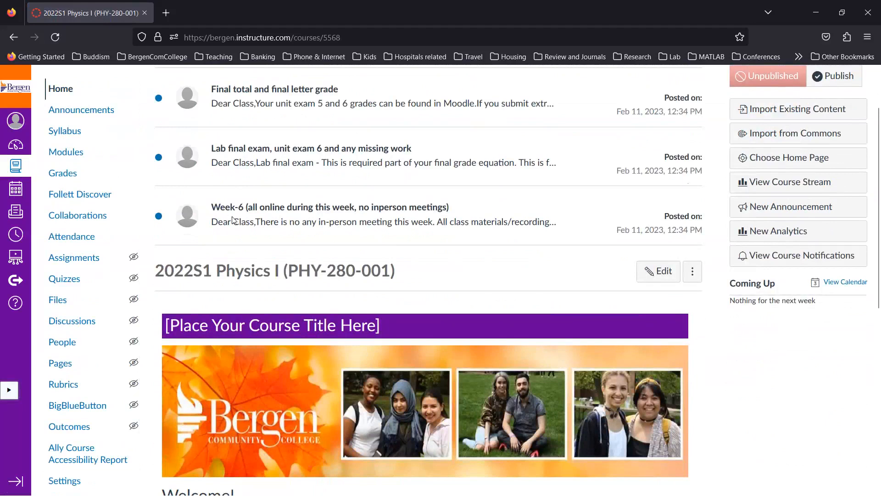
left_click(68, 132)
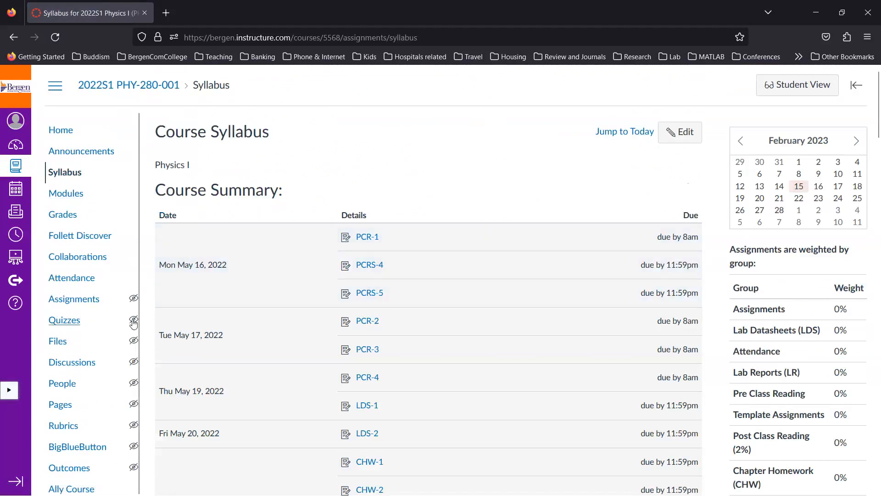
scroll(137, 270, "down", 1)
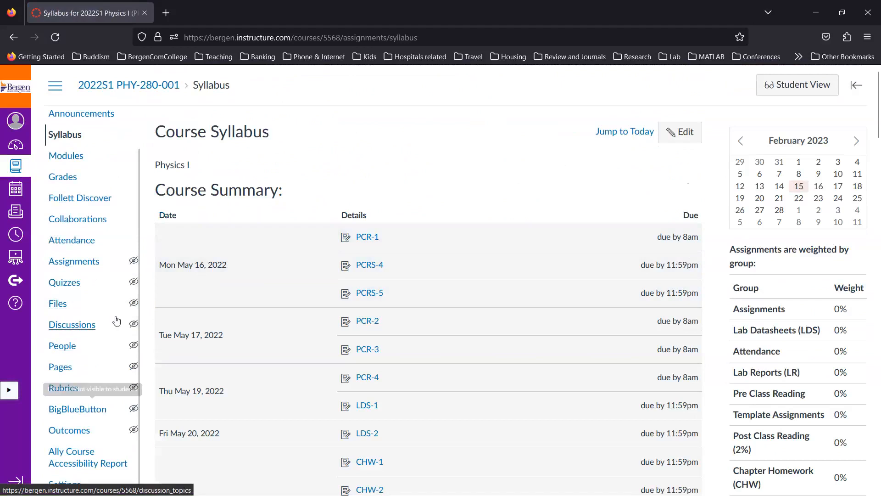
scroll(130, 165, "up", 1)
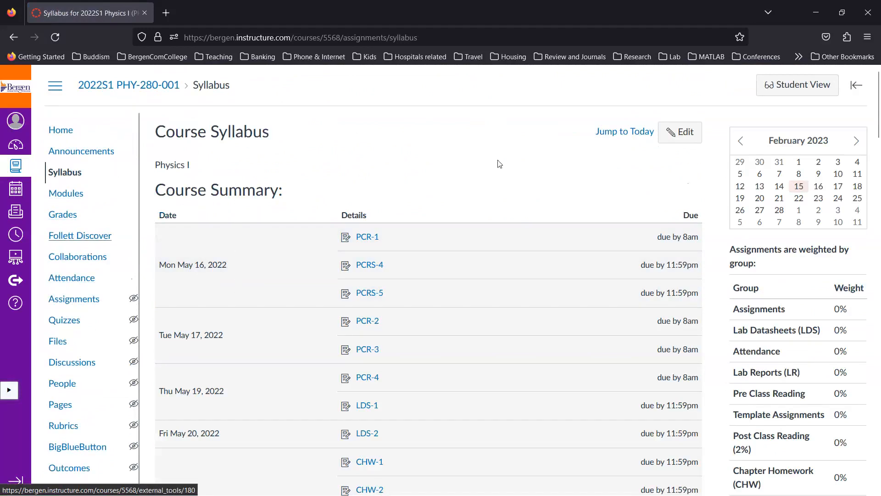
Preview the syllabus in Student View, leave the preview and review the dated assignments in the Course Summary.
left_click(801, 88)
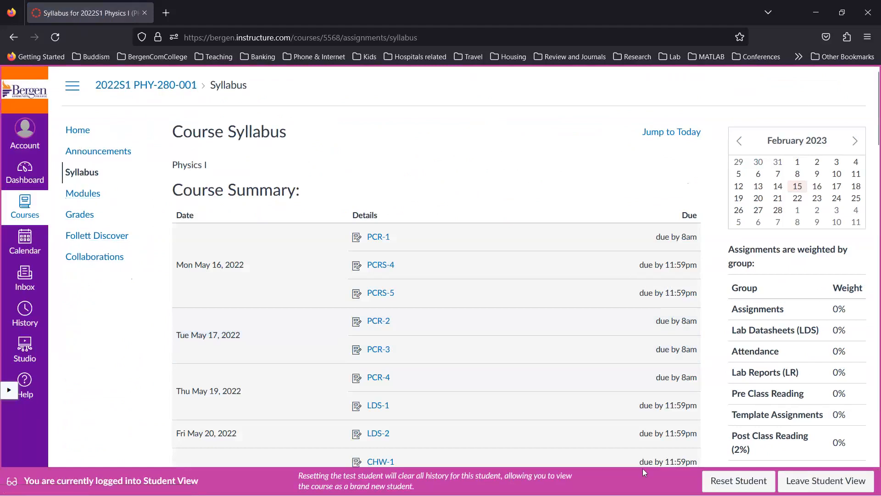
left_click(824, 483)
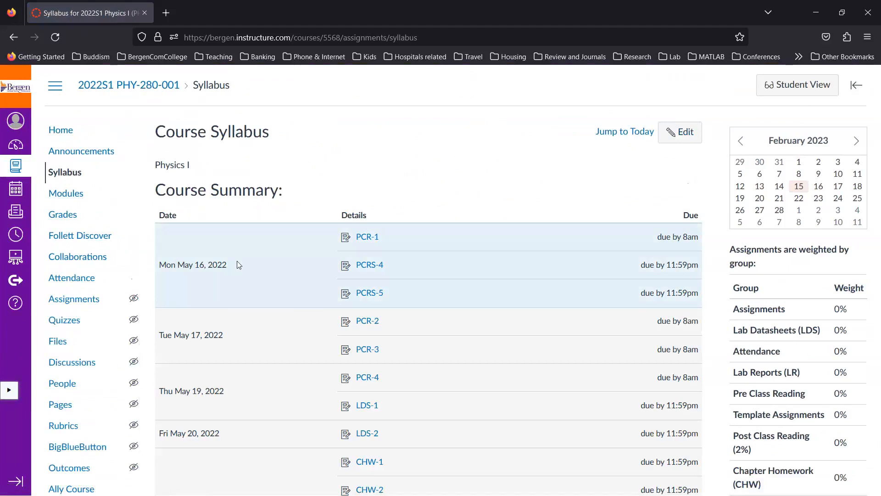
scroll(407, 278, "down", 1)
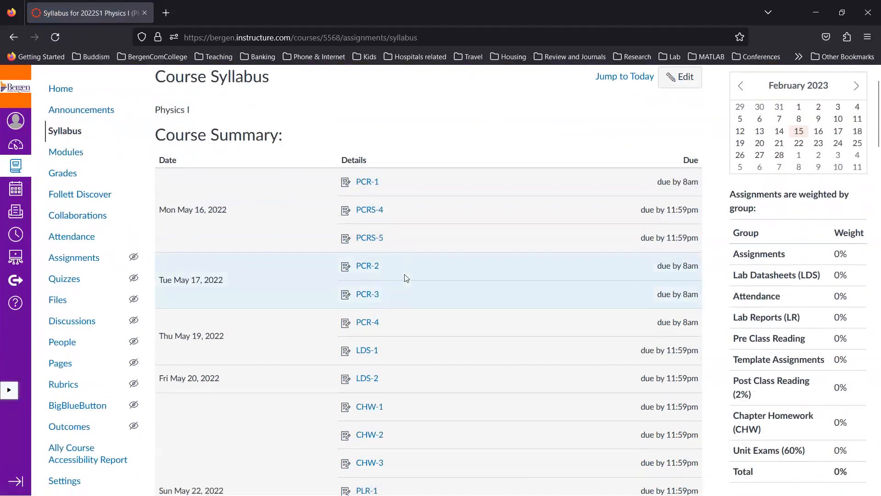
scroll(406, 278, "down", 1)
scroll(406, 279, "up", 3)
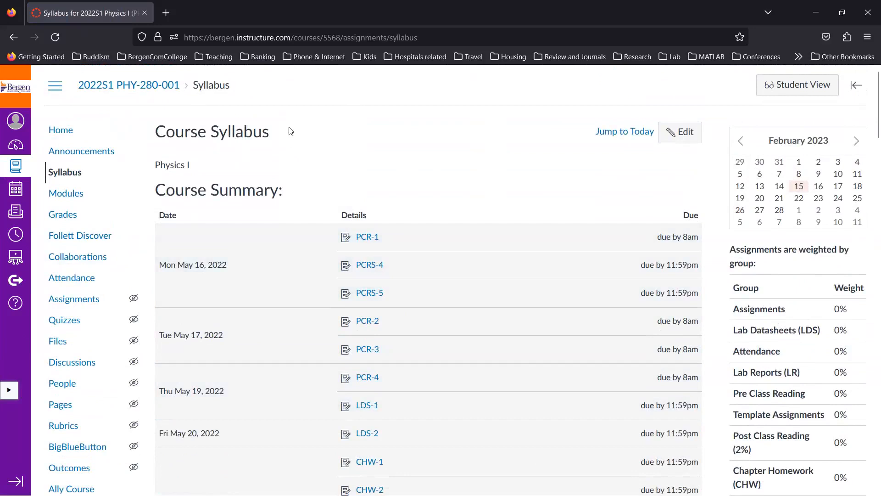
Open the course syllabus for editing and delete the existing text from its description.
left_click(684, 132)
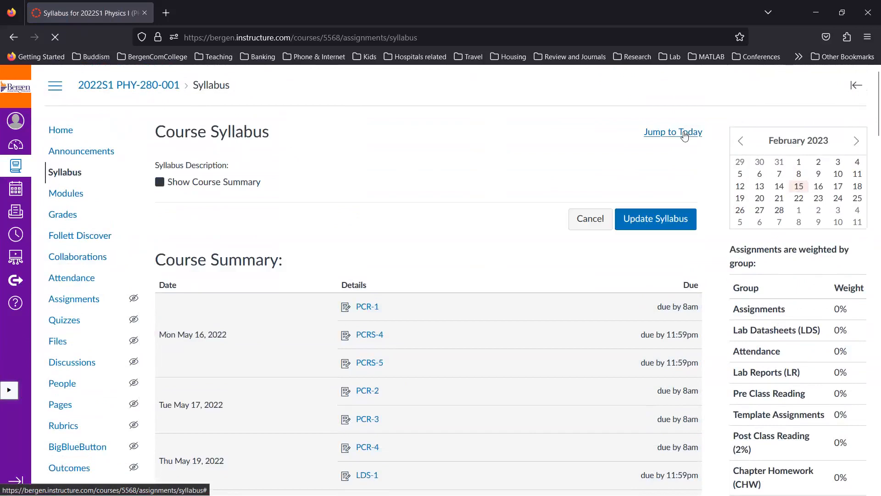
left_click_drag(197, 236, 135, 233)
key("BackSpace")
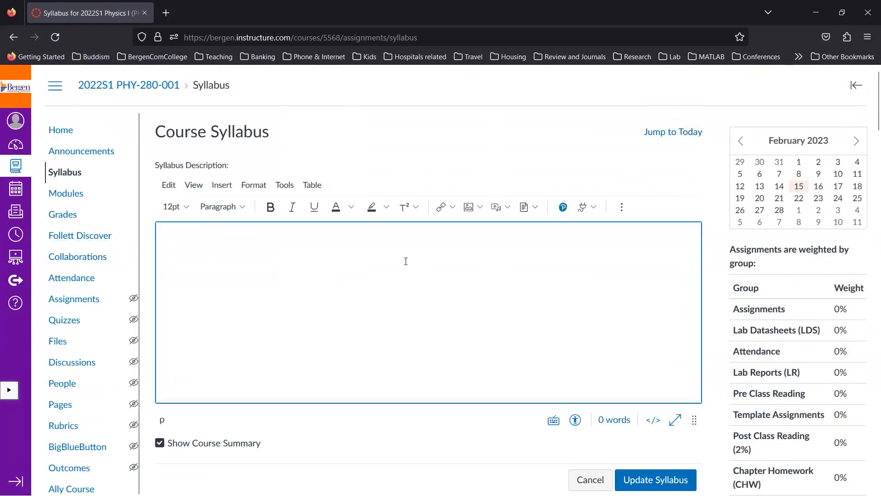
Upload the document 23SP_Syllabus_280_2 from the Desktop folder into the empty syllabus description.
left_click(479, 209)
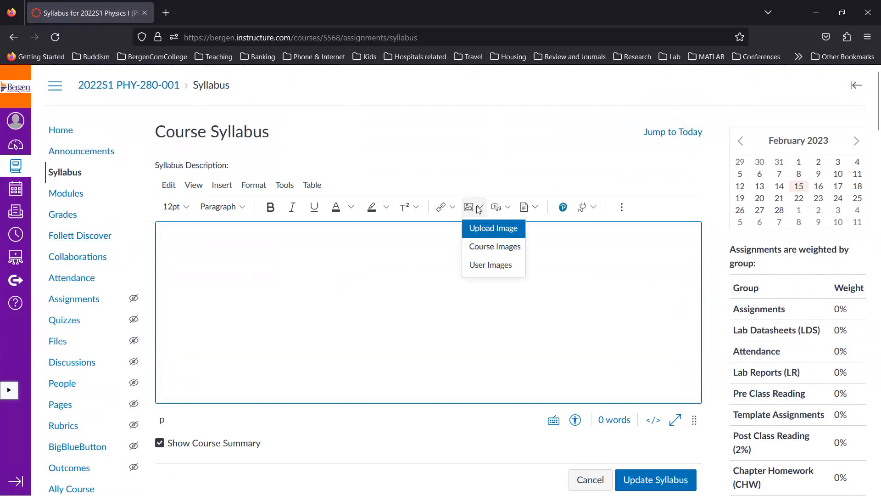
left_click(535, 209)
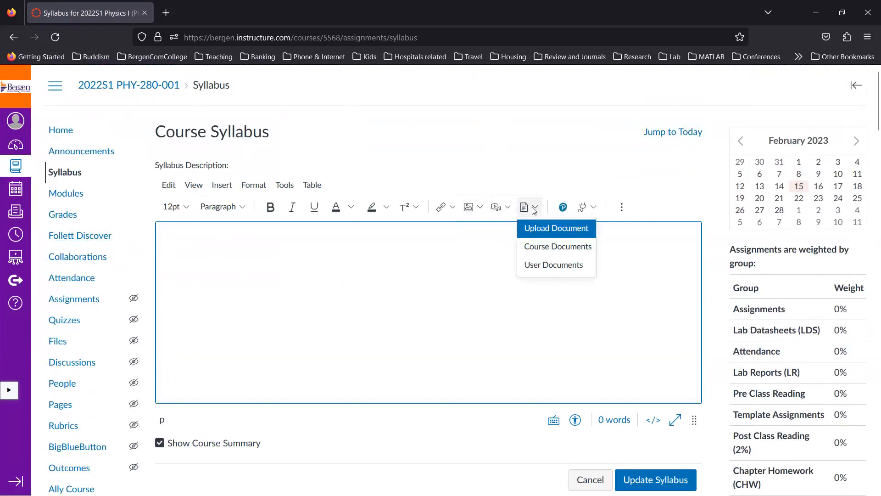
left_click(536, 229)
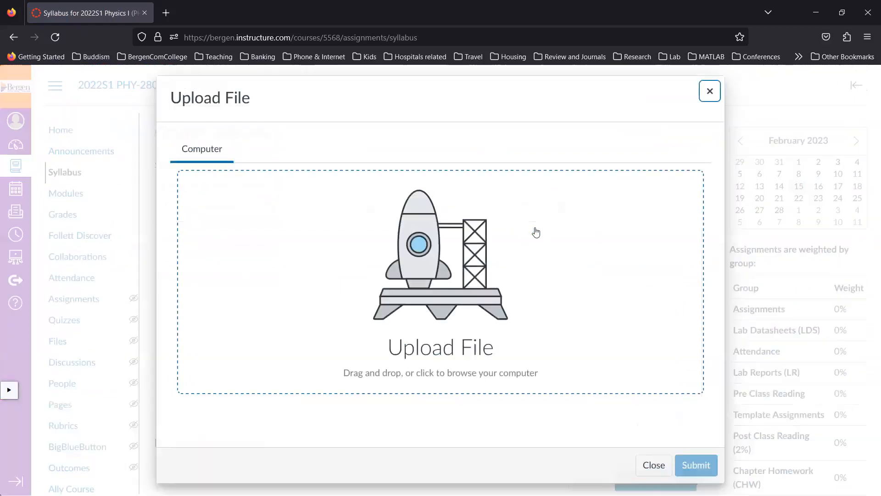
left_click(386, 484)
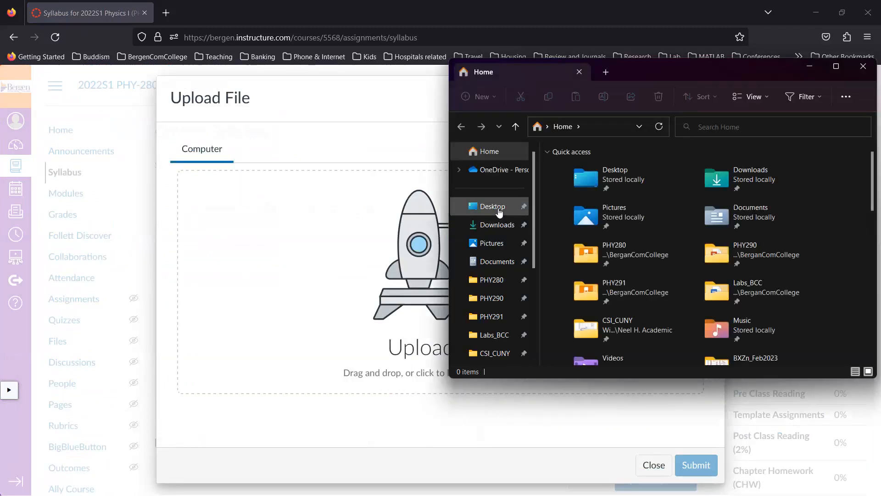
left_click(492, 205)
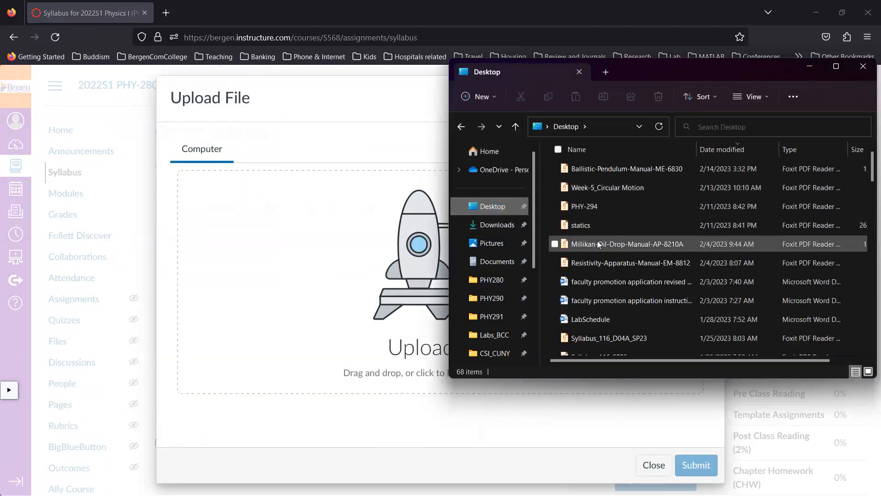
scroll(593, 216, "down", 2)
scroll(593, 216, "down", 1)
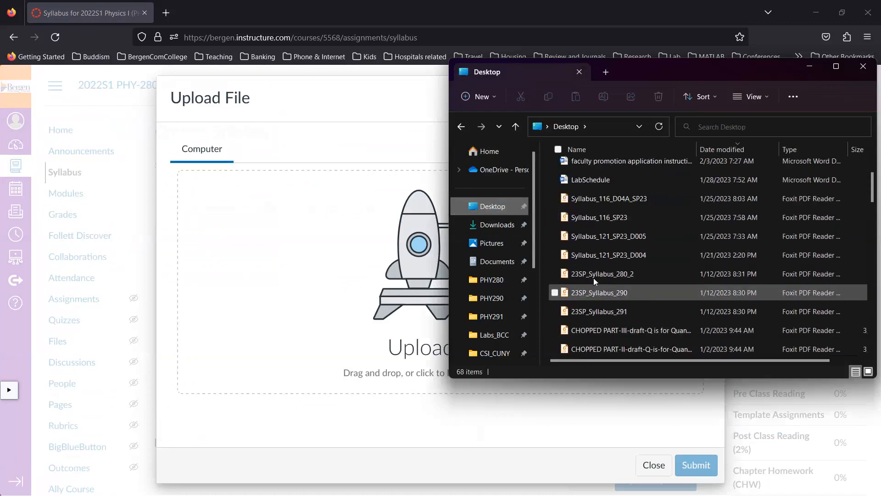
left_click_drag(594, 278, 387, 257)
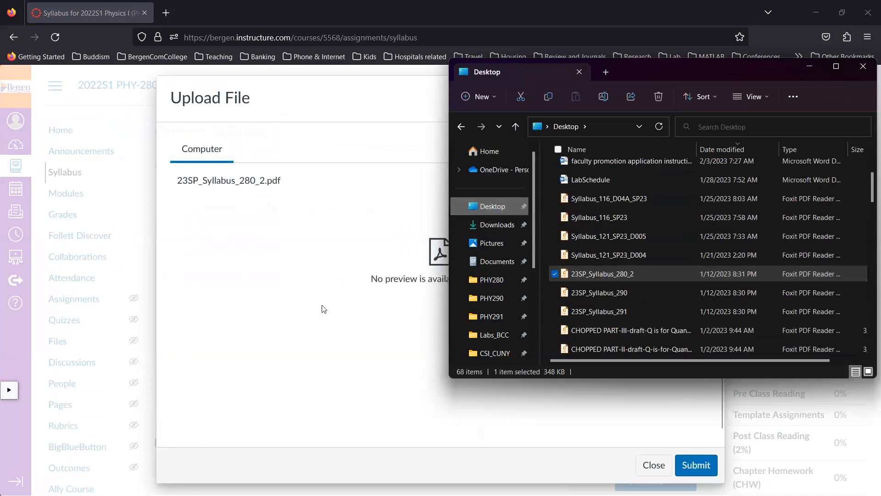
left_click(324, 308)
left_click(705, 464)
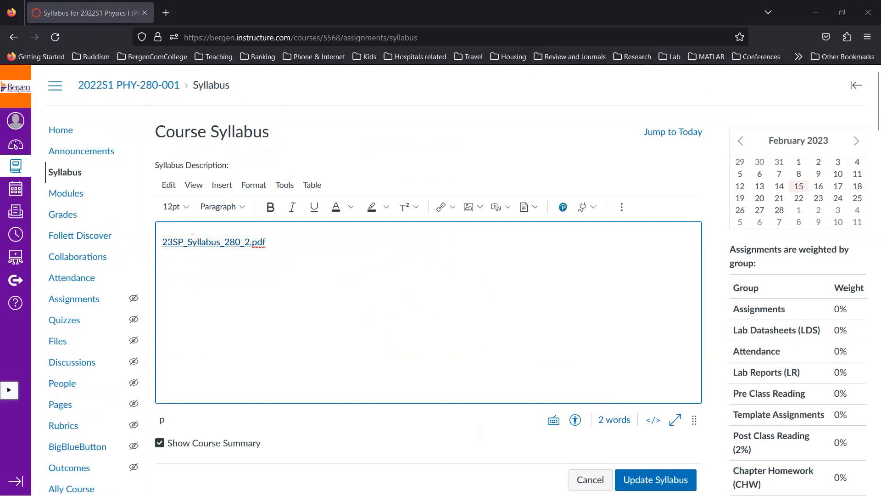
Set the syllabus file link to Preview inline with Expand preview by Default, and save the updated syllabus.
left_click(206, 241)
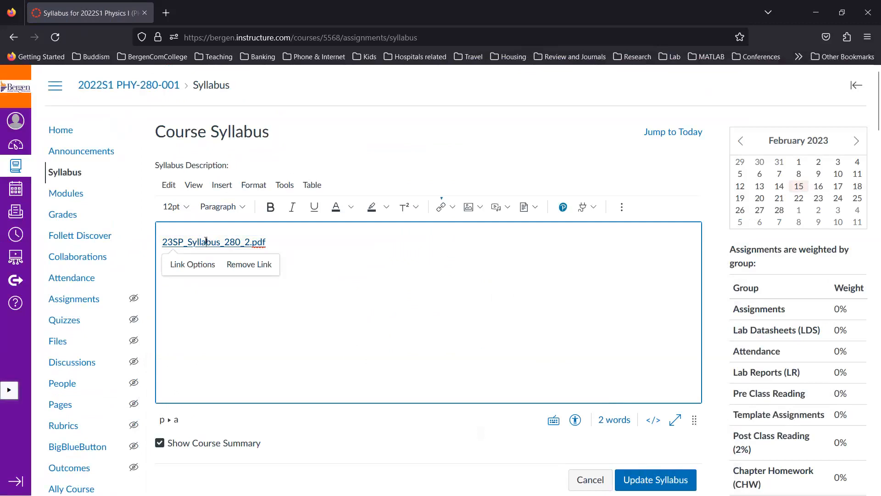
left_click(189, 265)
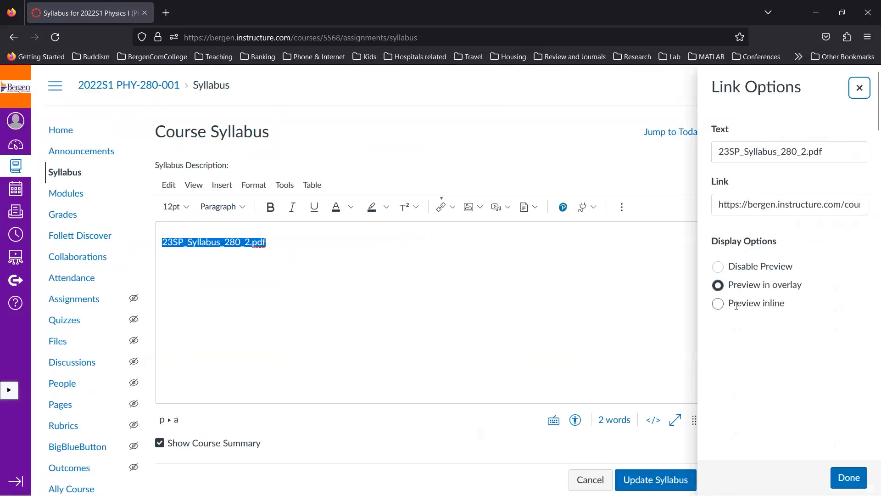
left_click(718, 304)
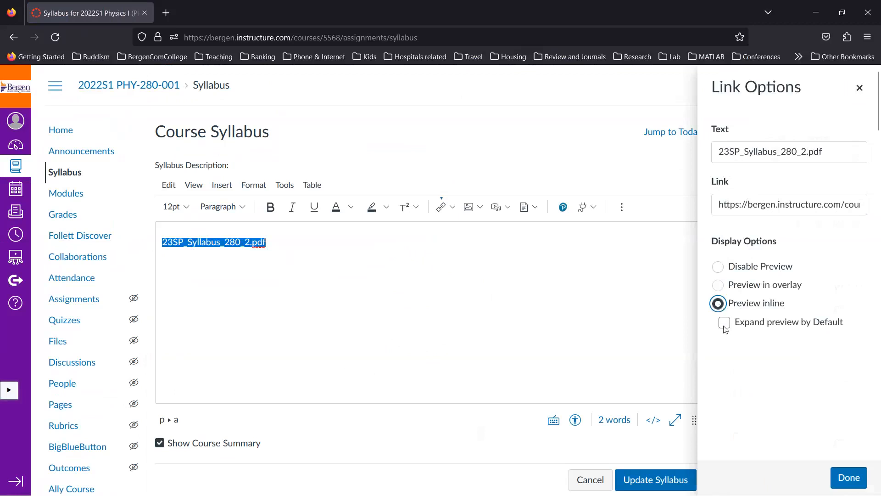
left_click(725, 324)
left_click(849, 480)
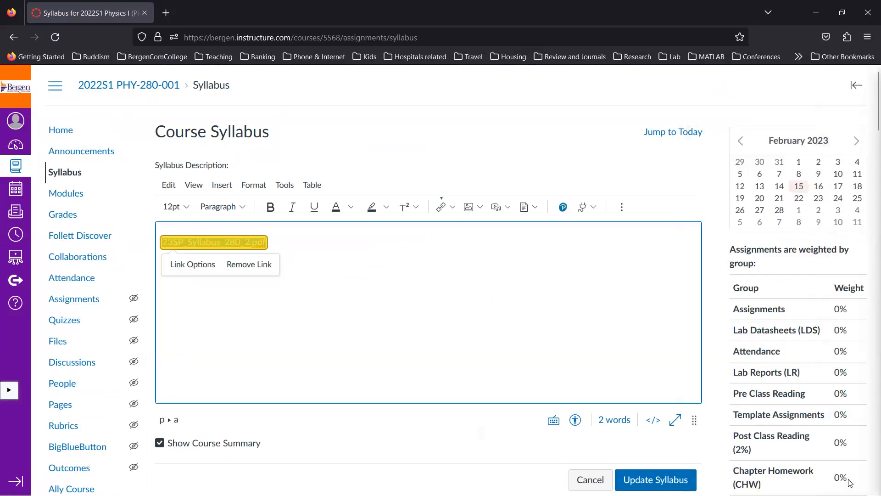
scroll(608, 394, "down", 2)
left_click(667, 383)
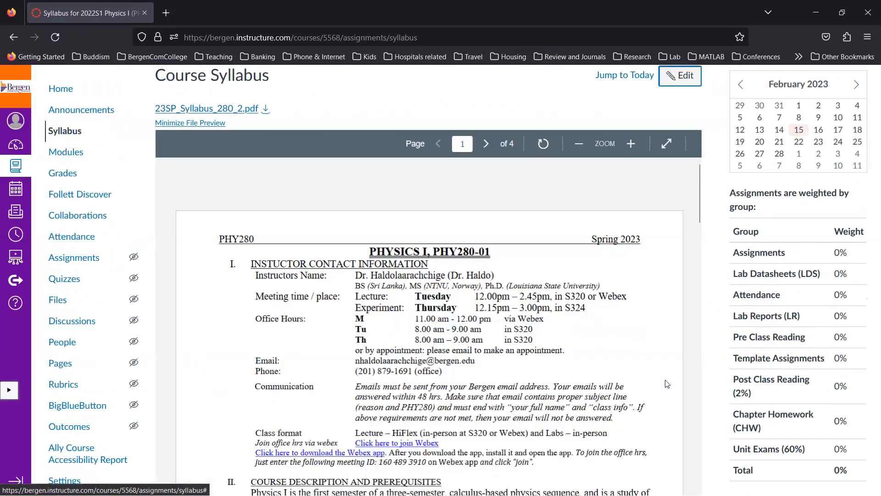
Read through the pages of the embedded syllabus preview on the Syllabus page.
scroll(667, 384, "down", 10)
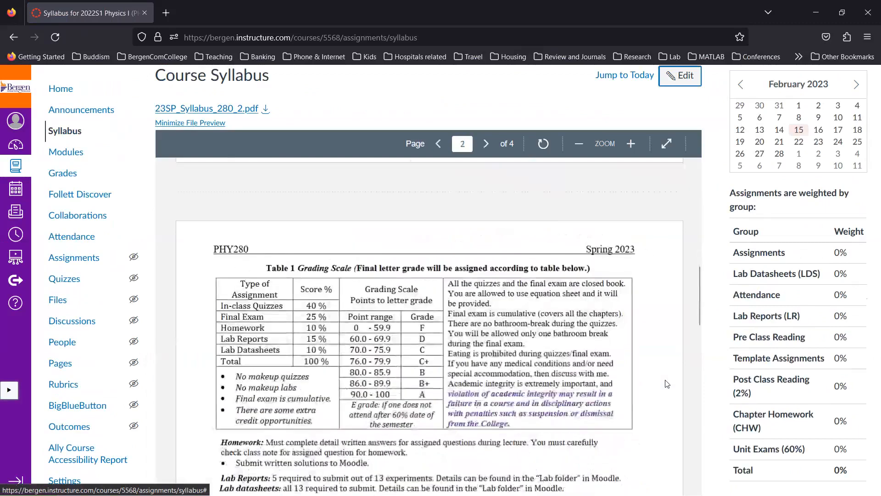
scroll(667, 383, "down", 15)
scroll(667, 383, "down", 5)
scroll(667, 383, "up", 15)
scroll(667, 383, "up", 15)
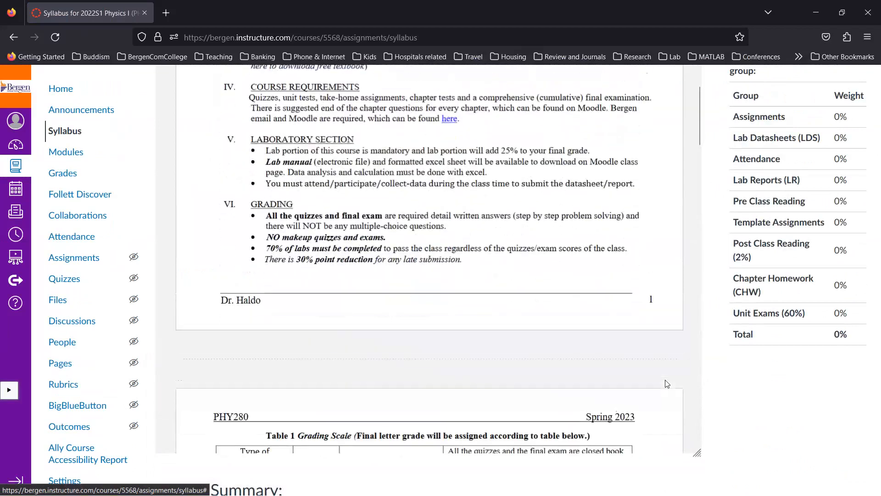
scroll(728, 346, "up", 2)
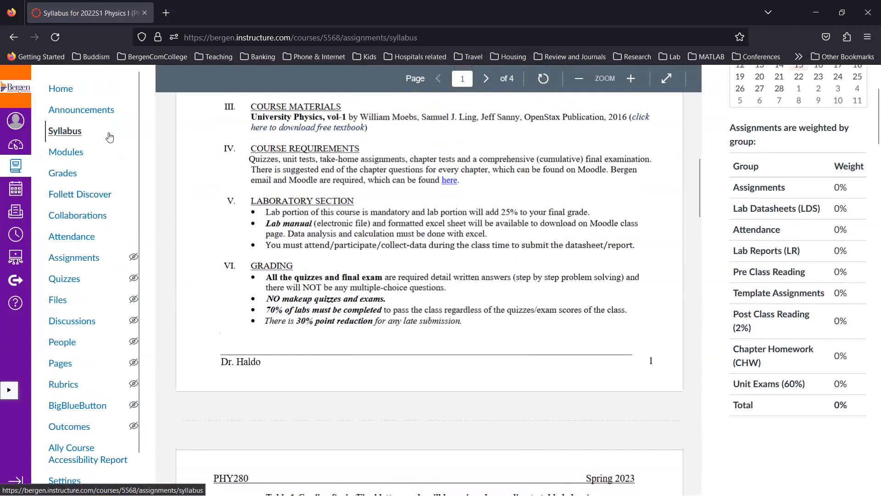
Open the course Announcements and start a new announcement with the topic title Week-1.
left_click(79, 109)
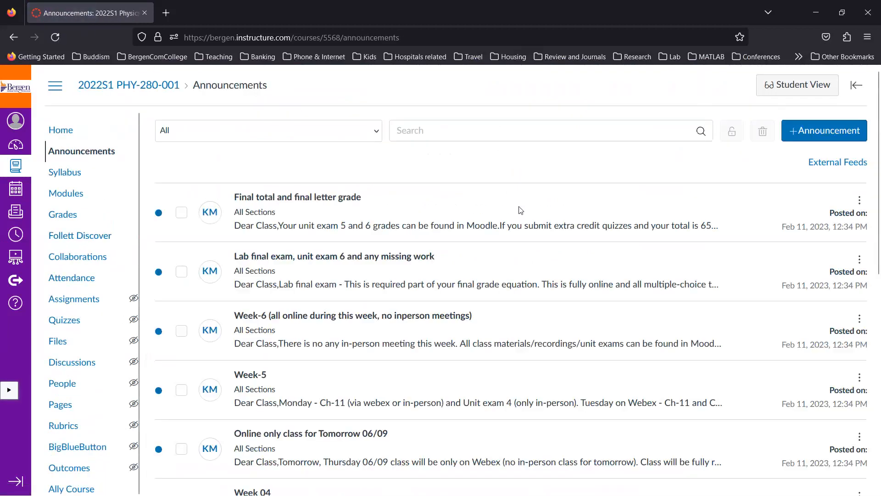
left_click(821, 131)
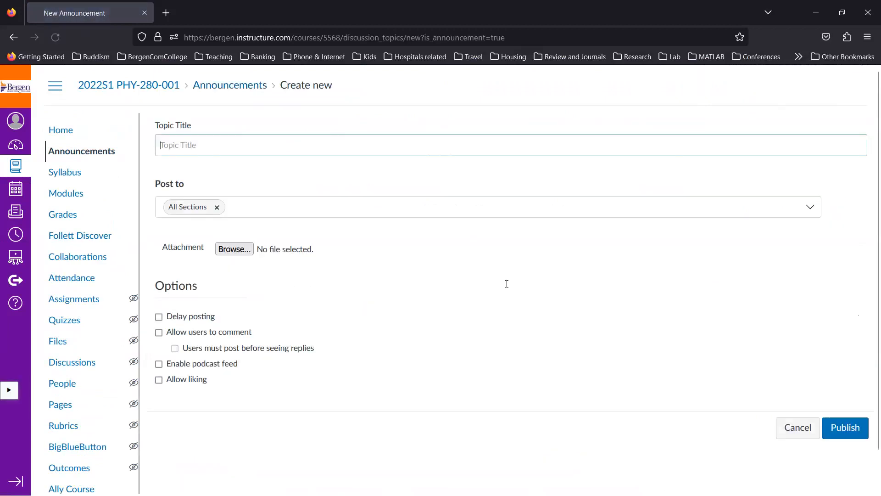
left_click(201, 146)
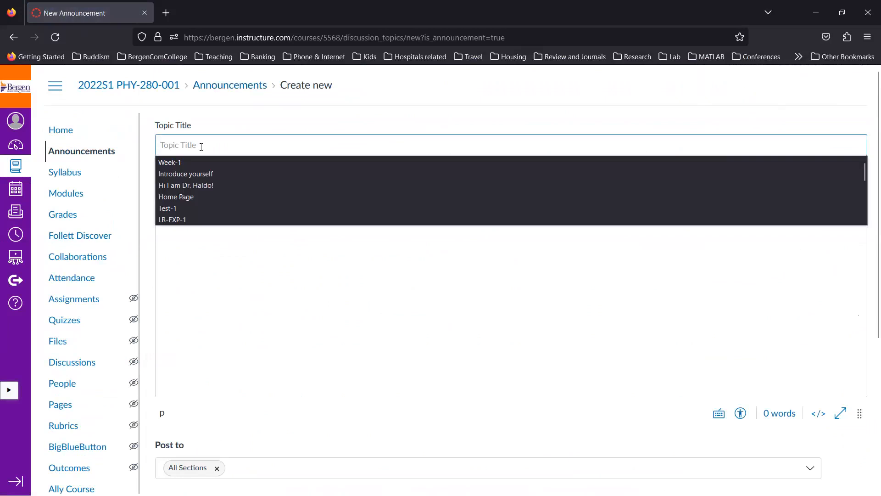
type("Week")
key("BackSpace")
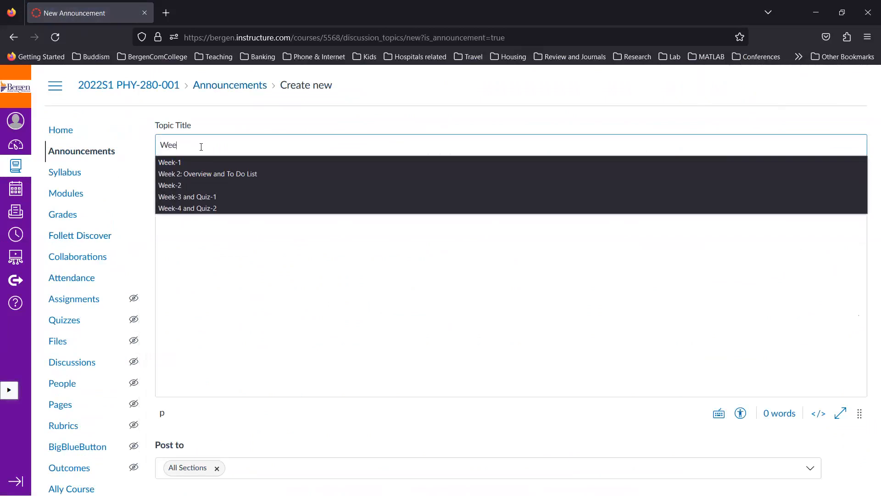
type("-1")
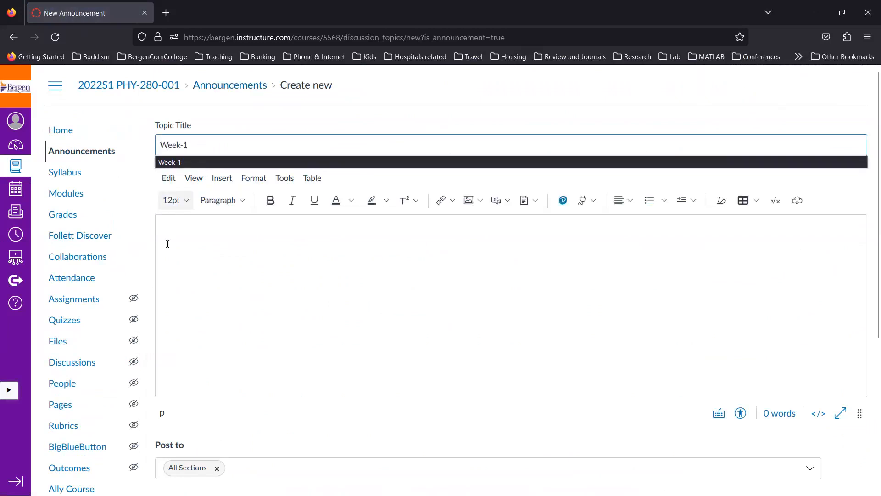
left_click(252, 319)
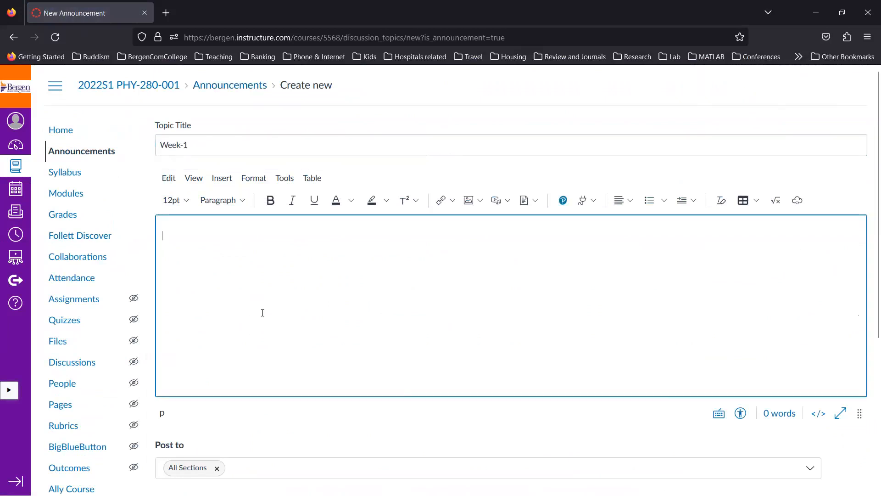
Remove All Sections from the announcement's Post to setting, and open and dismiss the attachment file browser.
scroll(263, 313, "down", 5)
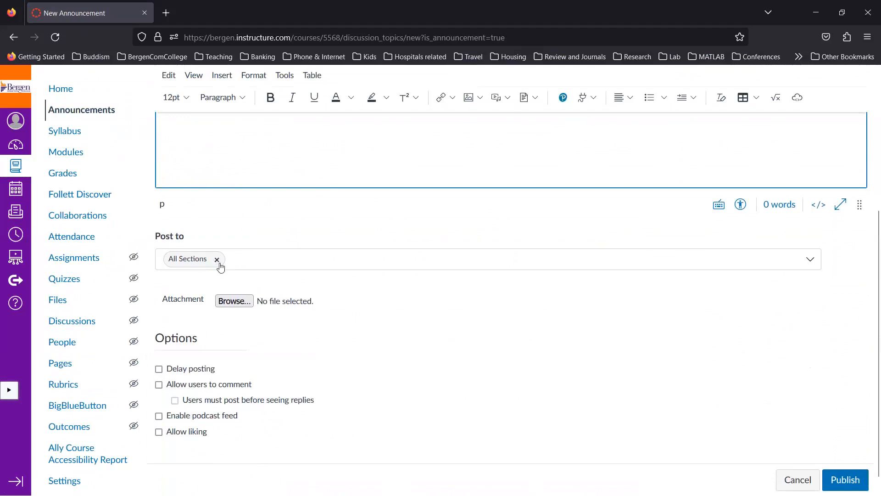
left_click(196, 259)
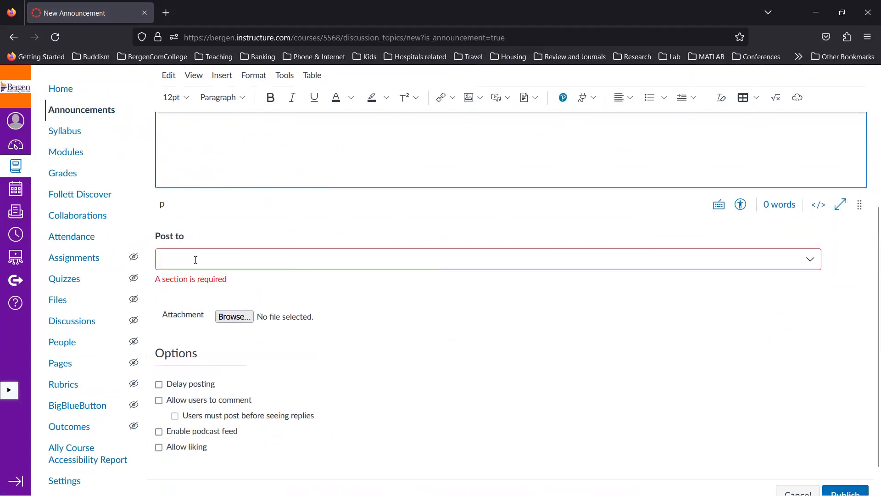
left_click(369, 338)
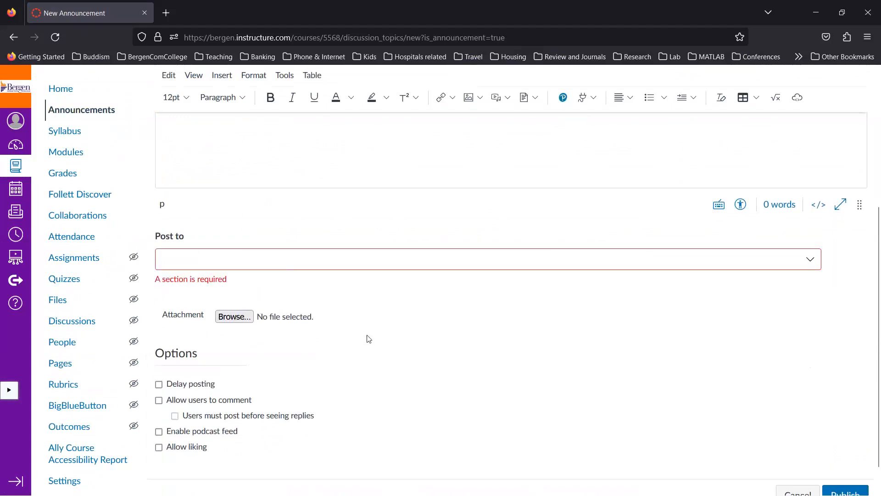
left_click(234, 316)
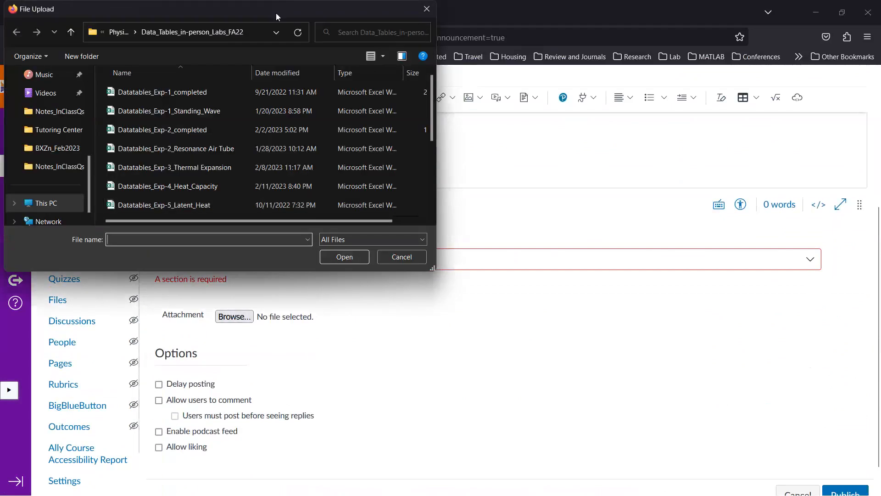
left_click_drag(274, 13, 527, 117)
left_click(547, 113)
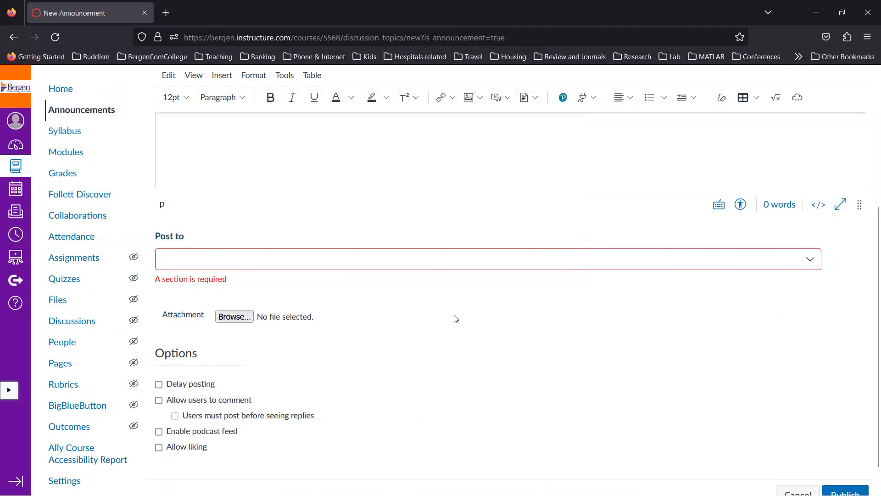
Turn on Delay posting to show its date option, and cancel the new announcement.
scroll(453, 319, "down", 1)
left_click(159, 352)
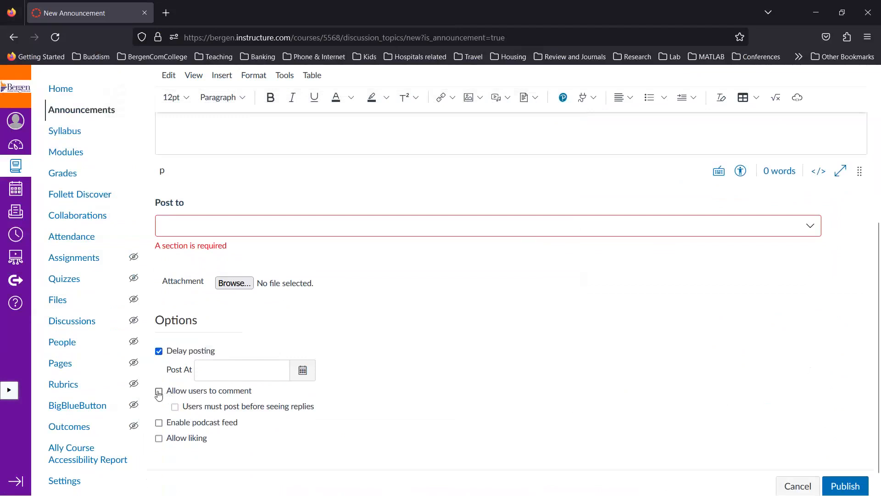
scroll(308, 413, "down", 1)
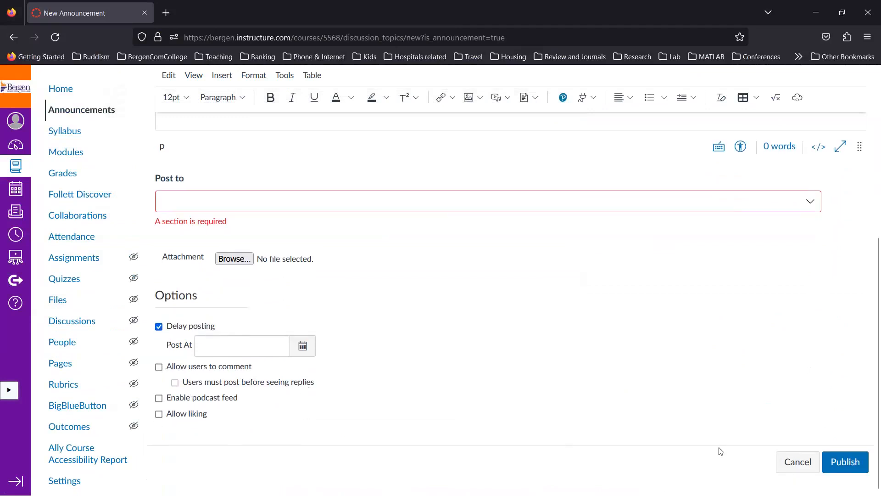
left_click(798, 461)
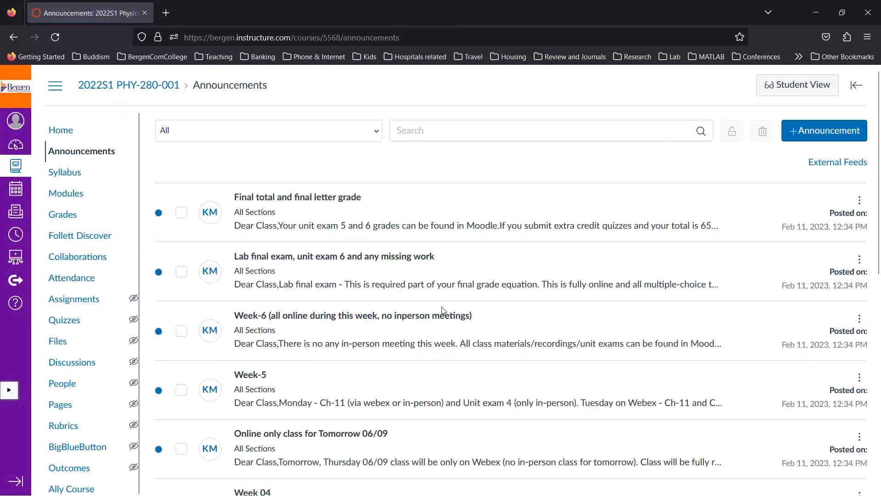
Review the existing announcements from newest to oldest and return to the course home page.
scroll(443, 310, "down", 10)
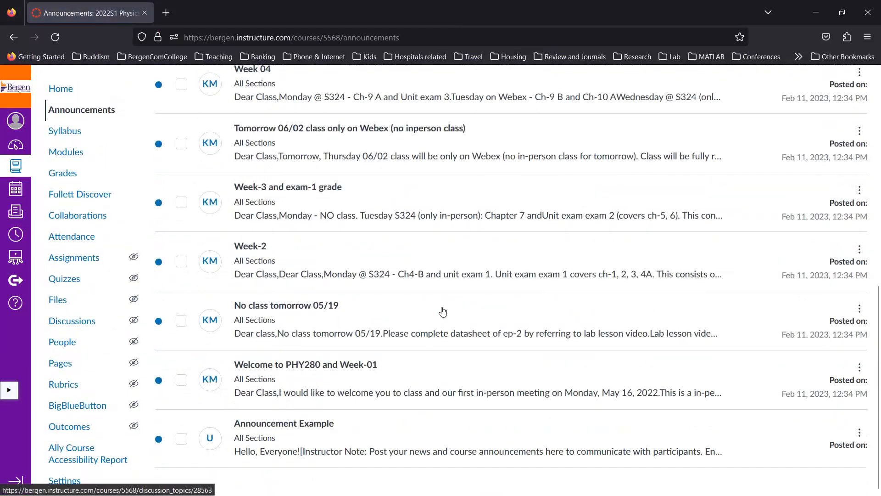
scroll(443, 311, "up", 10)
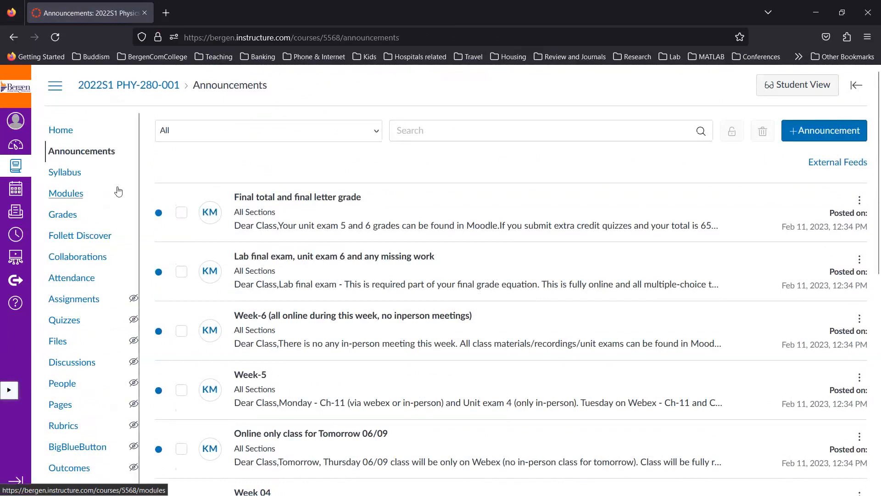
left_click(64, 133)
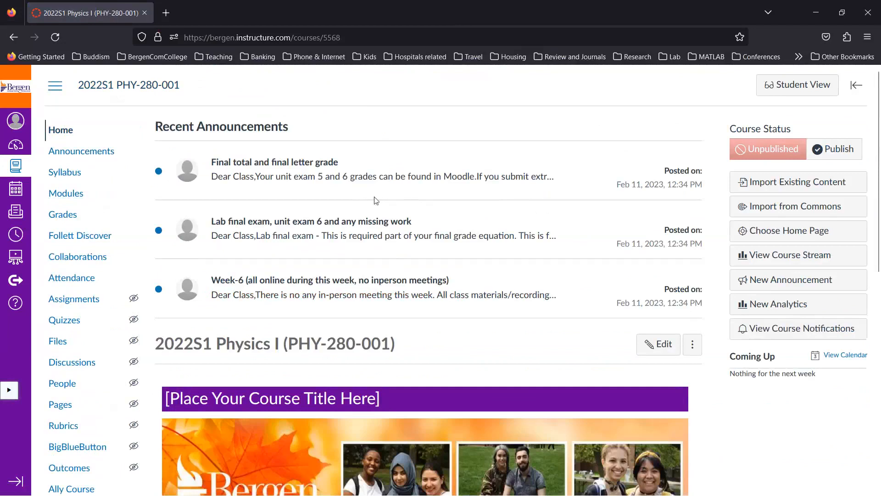
Look over the home page's recent announcements and course navigation, and open the course Grades.
scroll(263, 174, "down", 1)
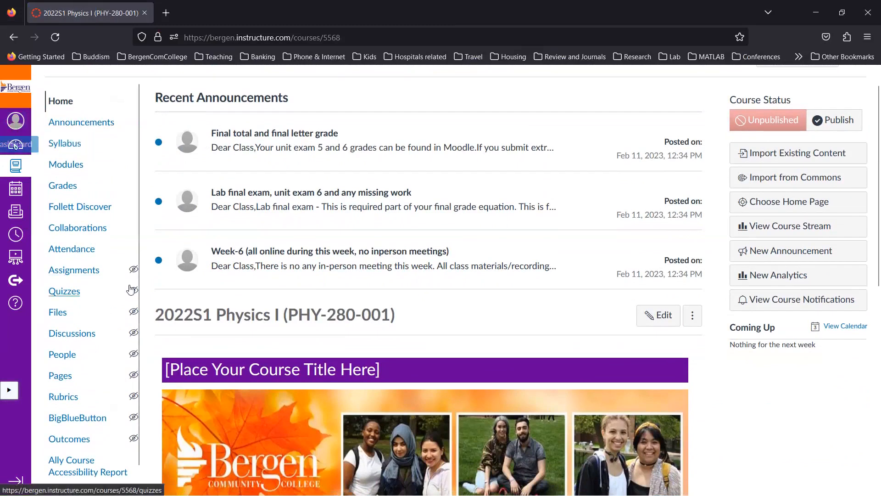
scroll(129, 288, "down", 1)
left_click(63, 148)
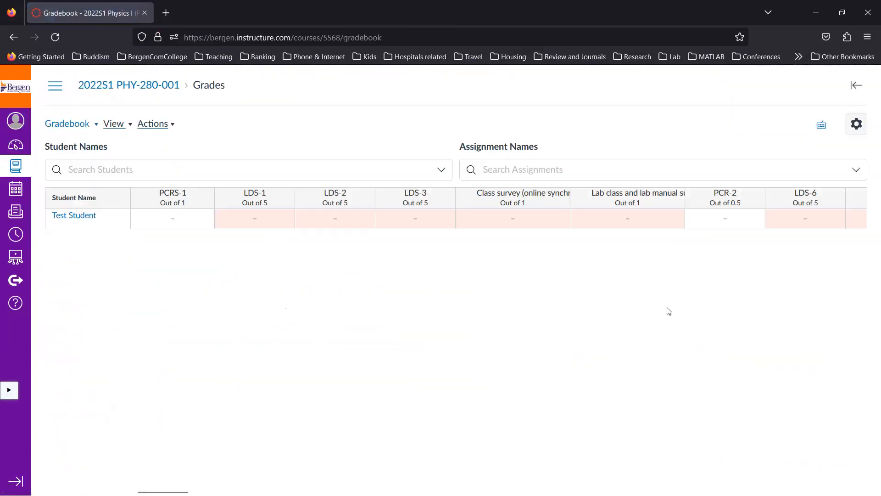
Review the gradebook's Late Policies, Grade Posting Policy and Advanced settings without changing them, and return to the course home page.
left_click(857, 124)
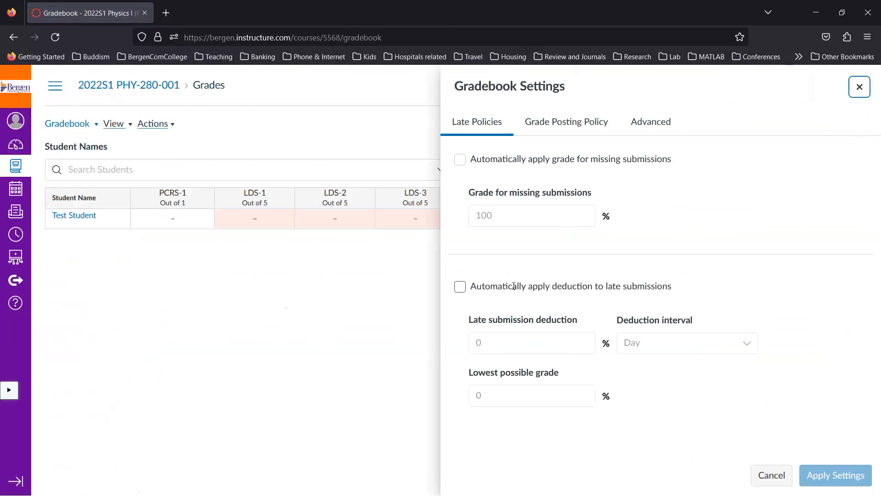
left_click(563, 125)
left_click(646, 123)
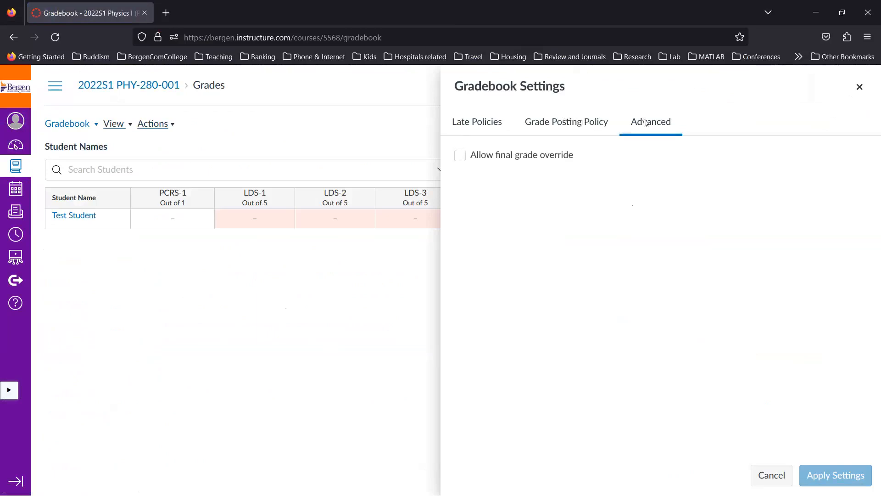
left_click(859, 87)
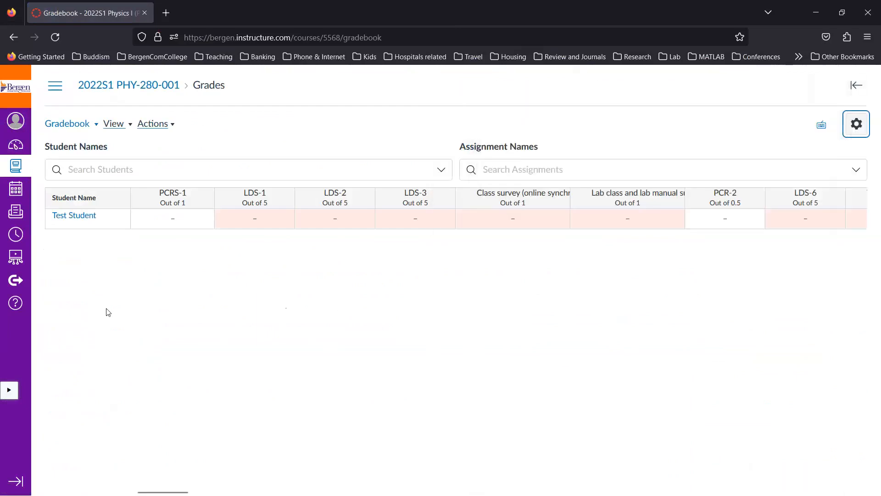
left_click(14, 37)
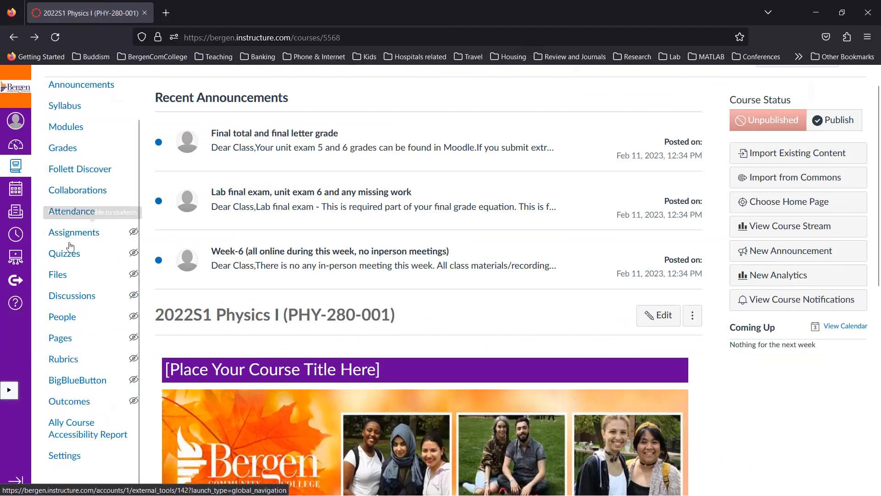
Open the course's Assignments page and look over its assignment groups and their percentages of the total grade.
left_click(77, 234)
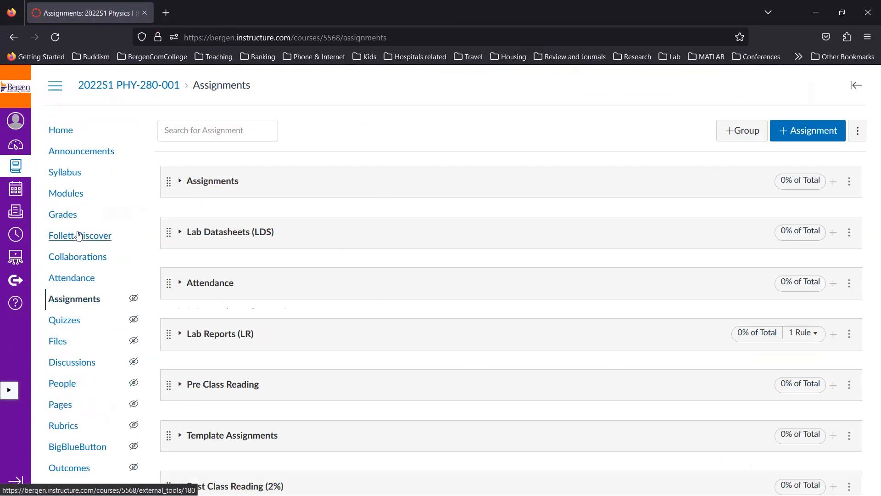
scroll(79, 236, "down", 2)
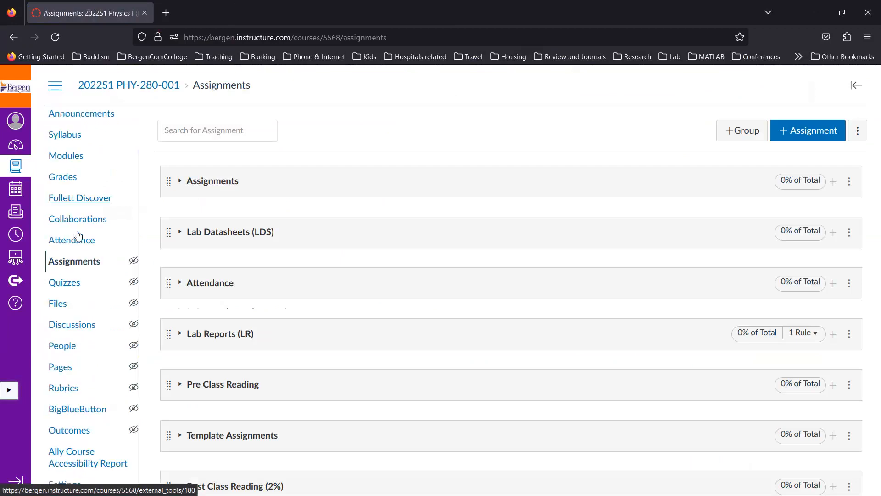
scroll(232, 249, "down", 3)
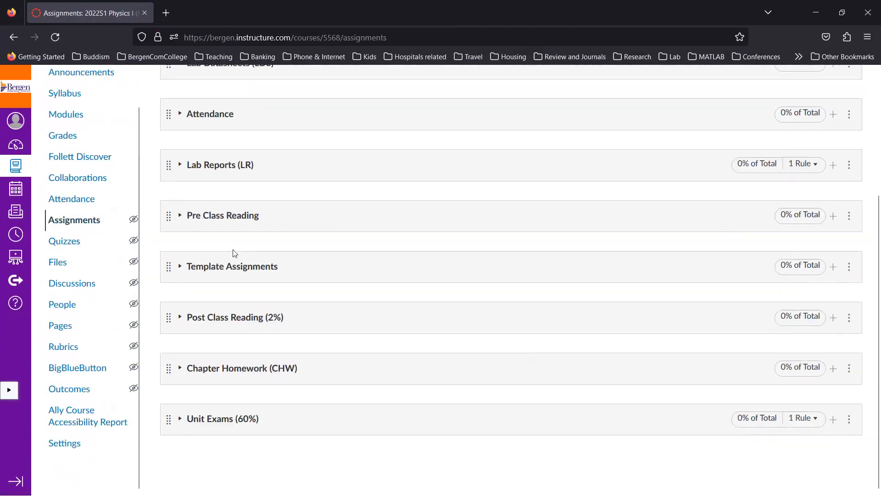
scroll(193, 406, "up", 3)
scroll(195, 409, "up", 1)
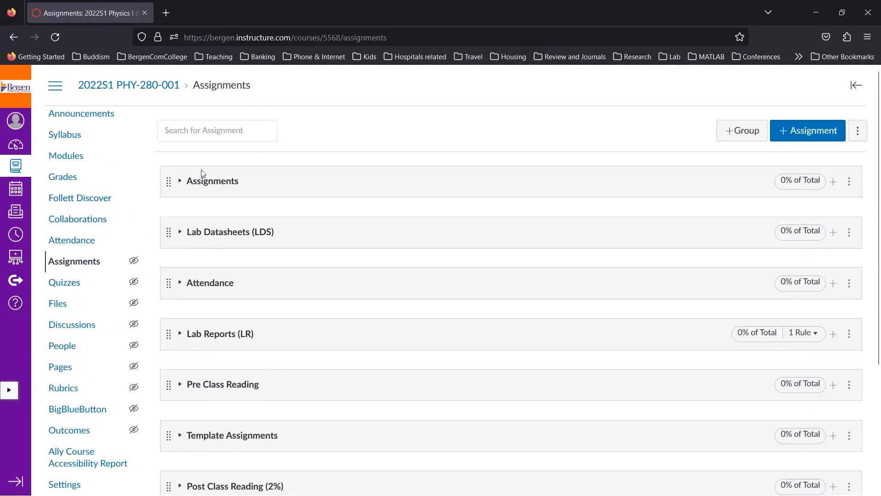
left_click(180, 183)
left_click(181, 183)
scroll(517, 324, "down", 2)
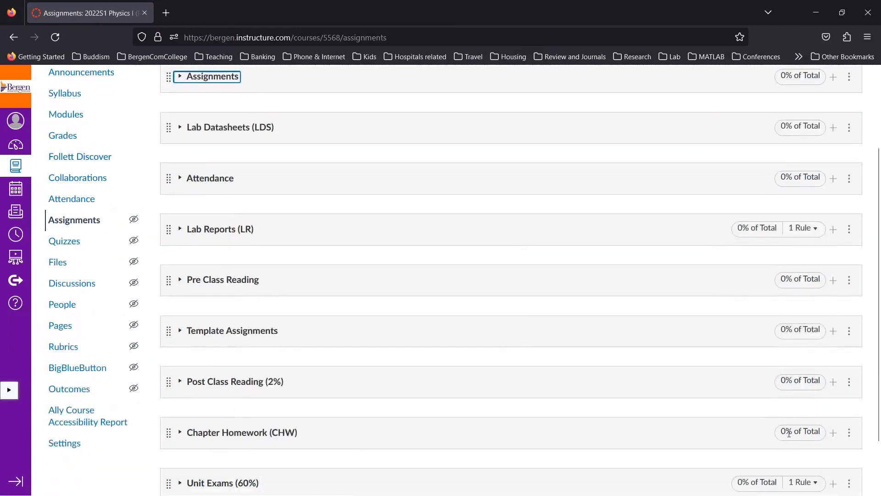
scroll(796, 339, "up", 2)
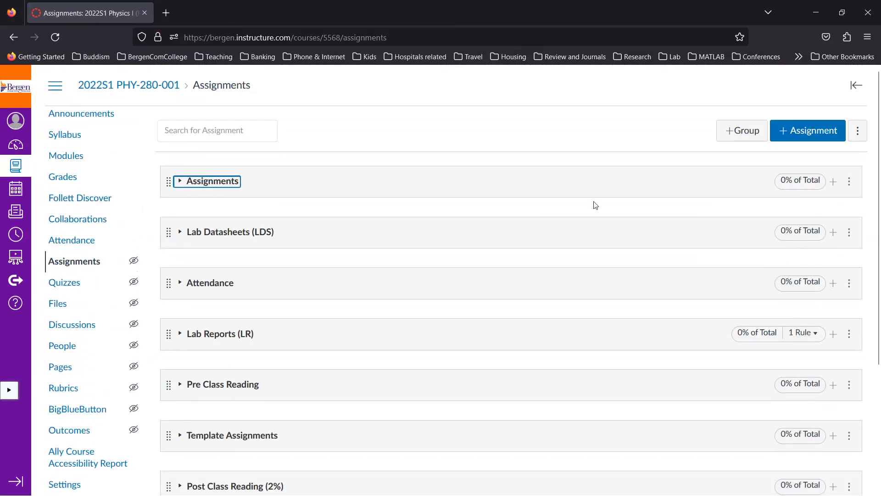
Switch from the dashboard to the Spring 2022 Physics II (PHY-290-001HY) course and open its Assignments page.
left_click(15, 144)
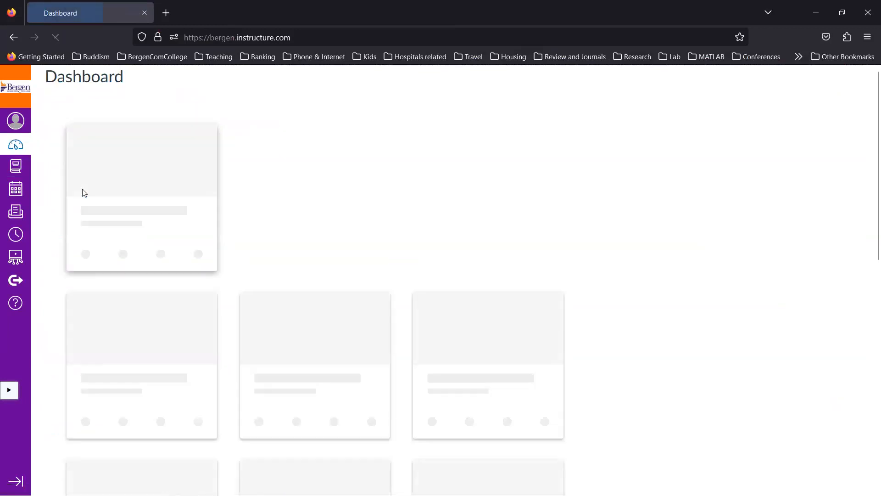
scroll(272, 275, "down", 3)
scroll(271, 275, "down", 3)
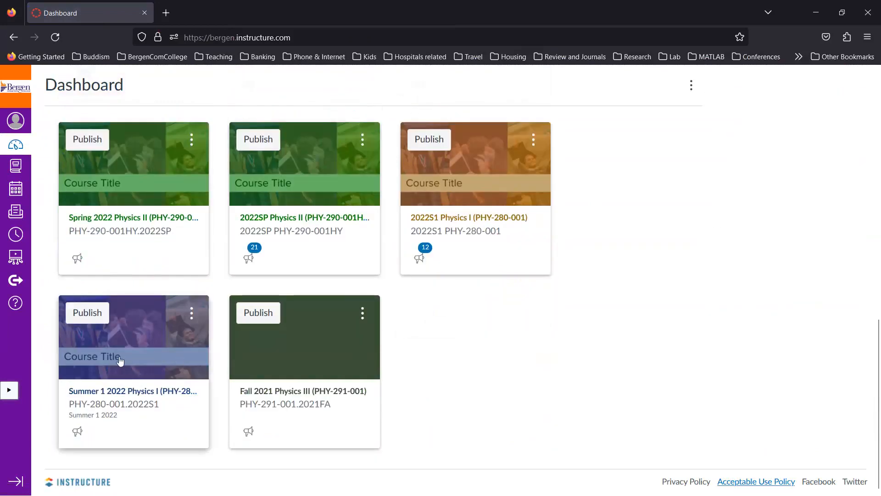
scroll(131, 321, "up", 2)
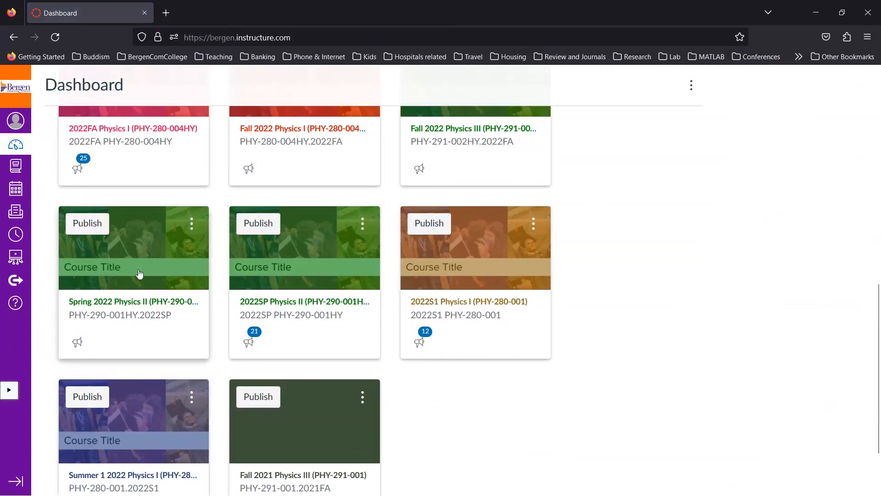
left_click(140, 273)
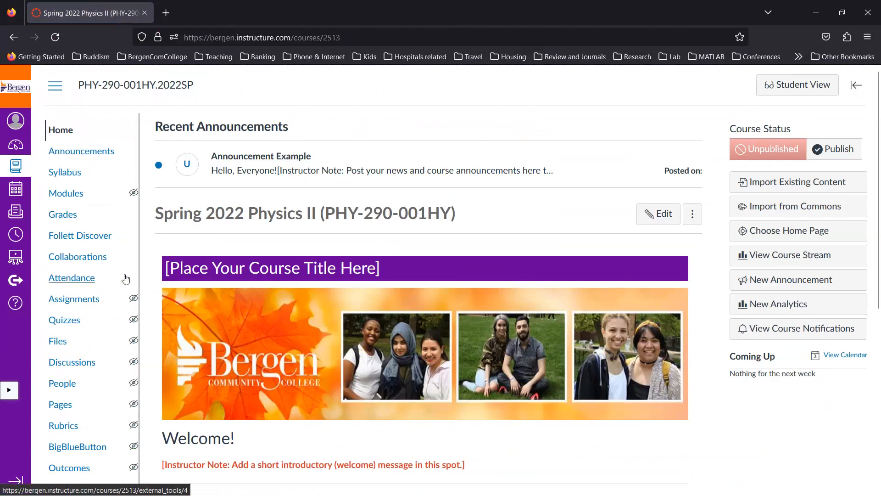
left_click(85, 300)
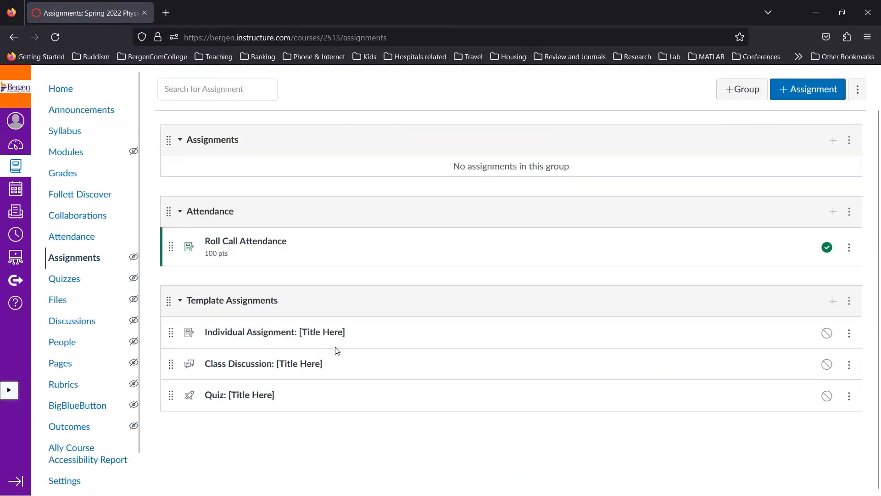
Collapse the Assignments, Attendance and Template Assignments groups, briefly expanding them to check their contents.
left_click(180, 211)
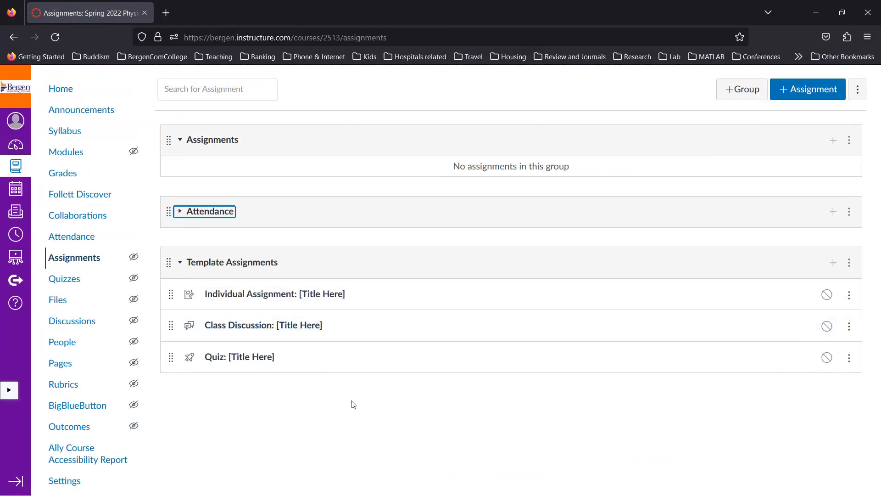
left_click(181, 265)
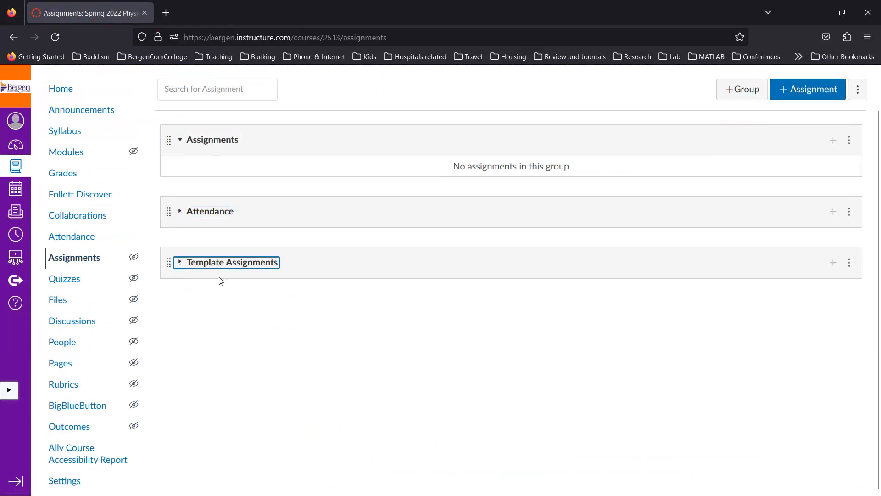
left_click(180, 263)
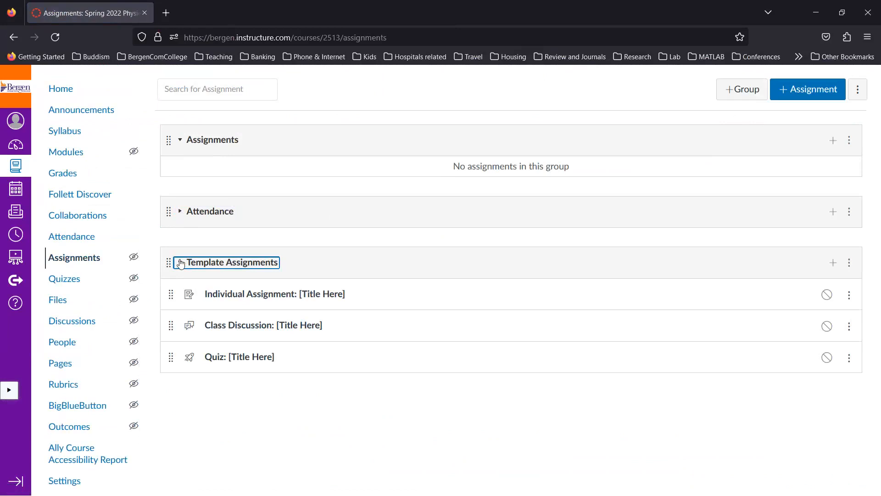
left_click(183, 142)
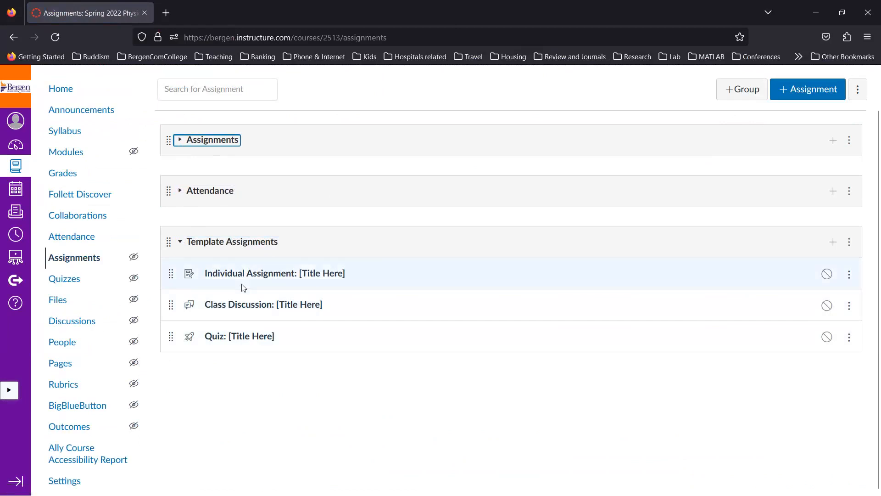
left_click(180, 243)
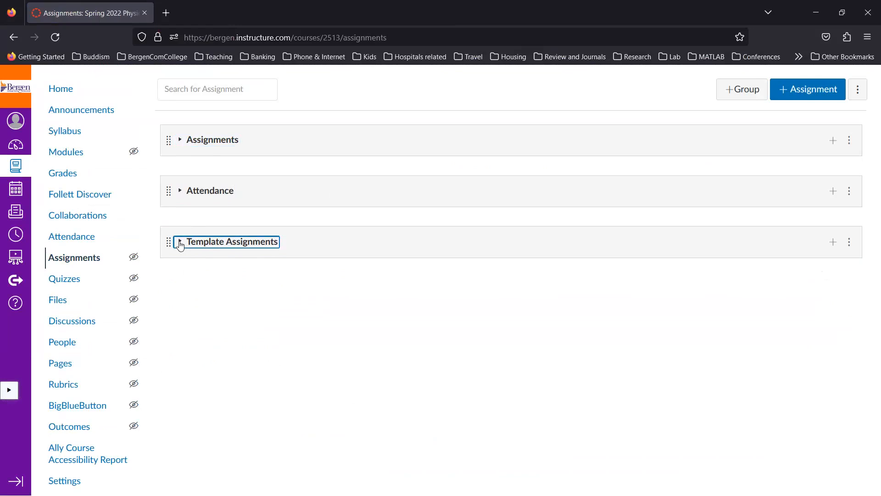
scroll(343, 335, "up", 1)
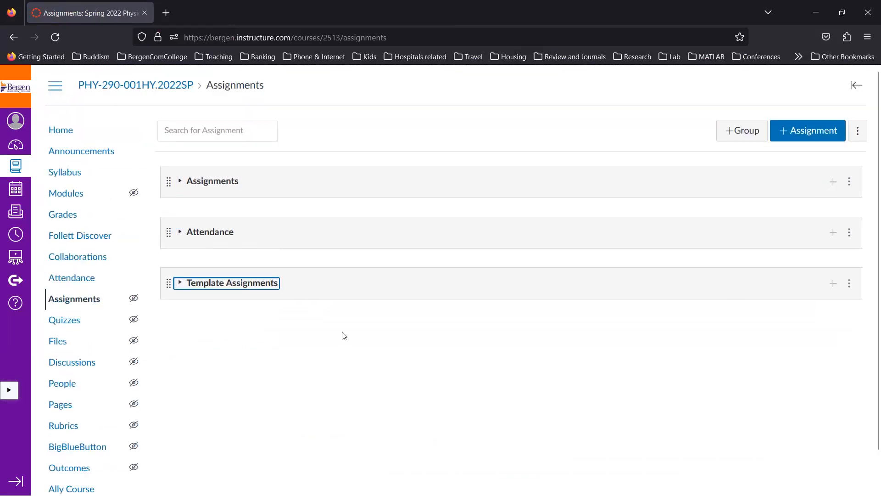
left_click(184, 234)
left_click(184, 235)
left_click(182, 186)
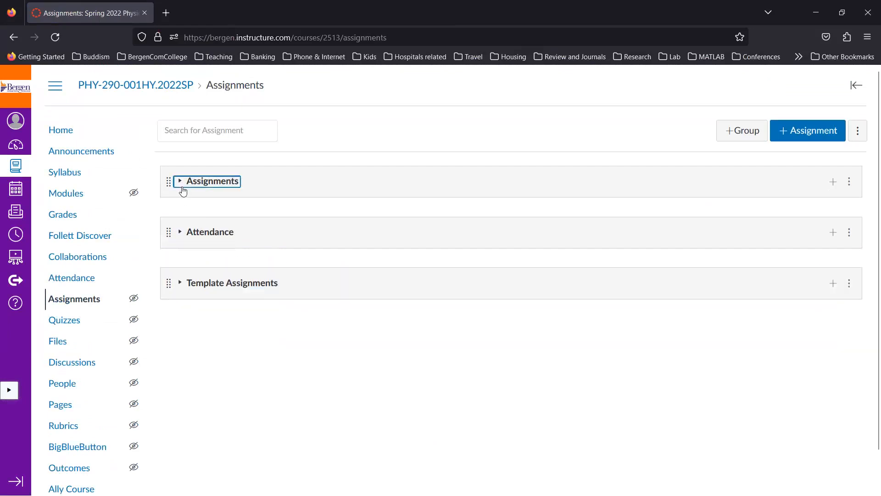
left_click(182, 186)
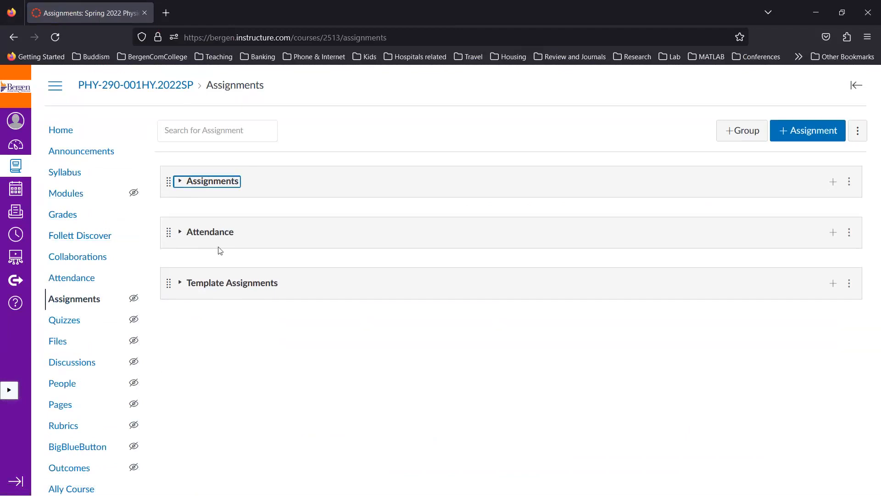
Add an assignment group named Homework and place it between the Assignments and Attendance groups.
left_click(741, 134)
left_click(442, 267)
type("Home")
left_click(432, 282)
left_click(585, 339)
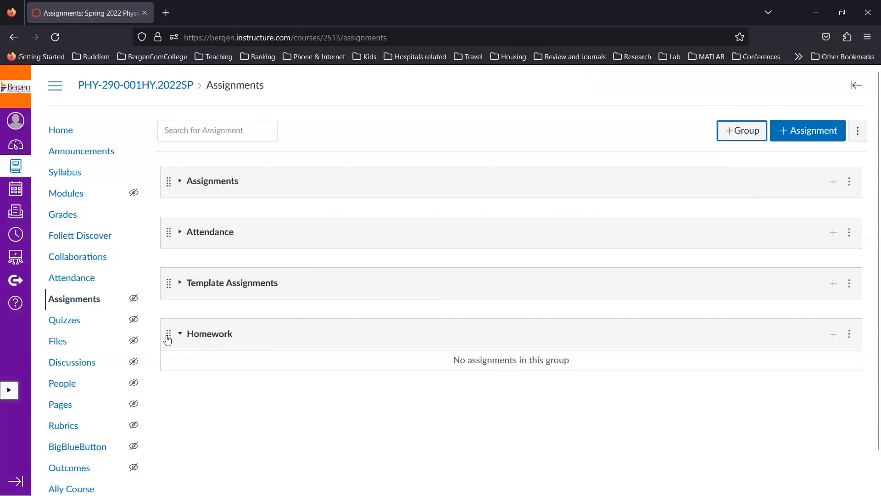
left_click_drag(169, 340, 166, 230)
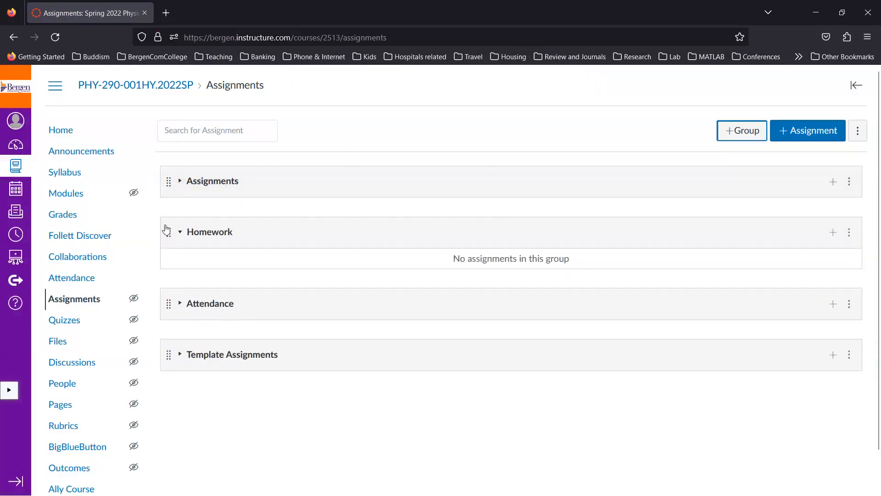
Move the Homework group to the top of the assignment group list with the Move Group option At the Top.
left_click(847, 235)
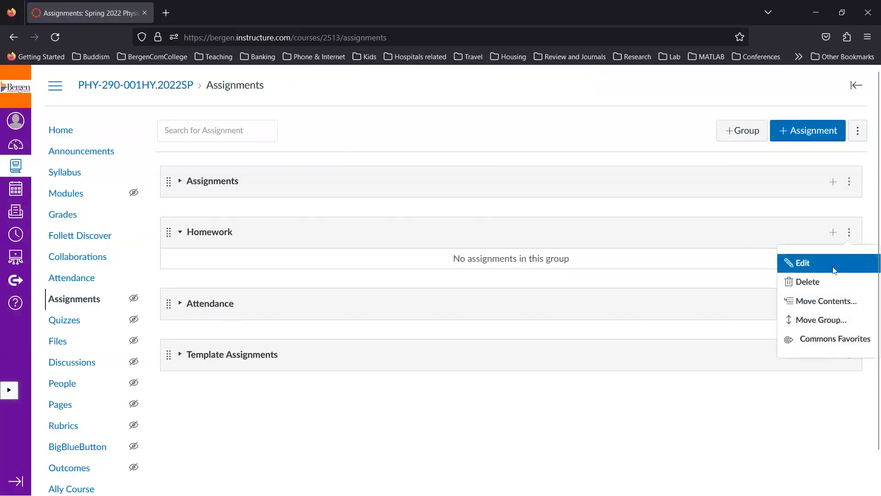
left_click(814, 302)
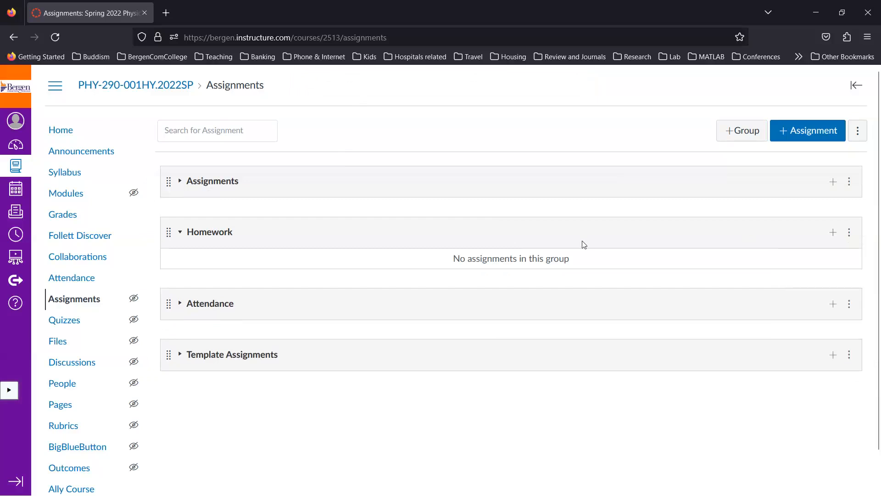
left_click(850, 238)
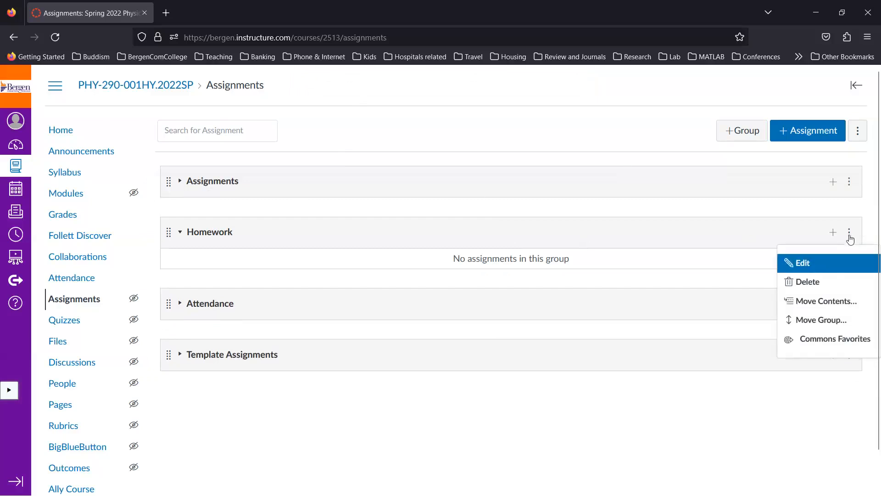
left_click(810, 320)
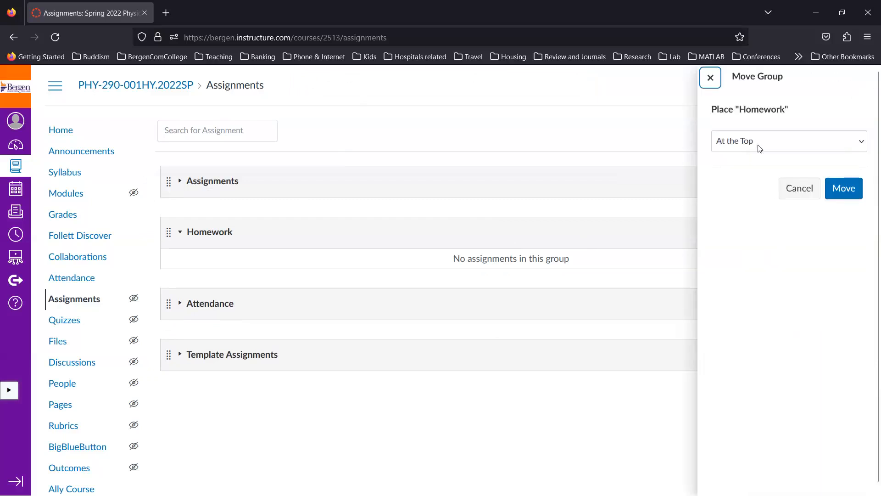
left_click(831, 184)
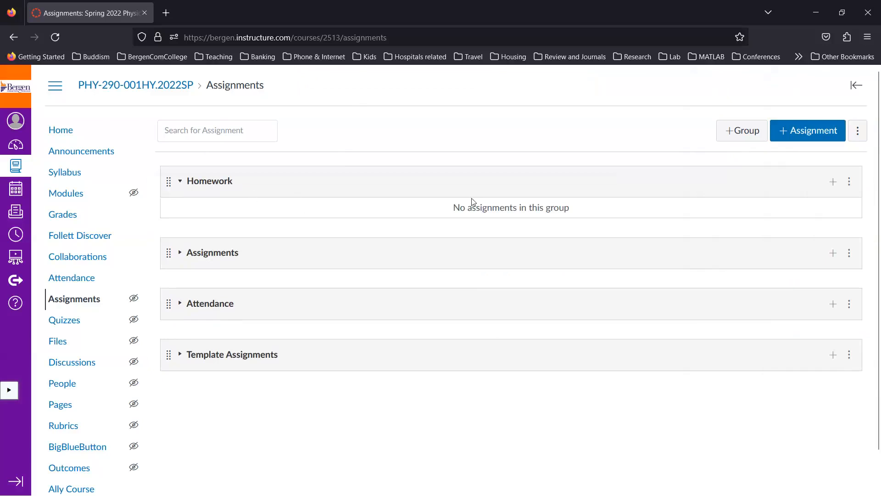
Add an assignment group named Quizzes and place it directly below Homework, leaving the Assignments group collapsed.
left_click(745, 135)
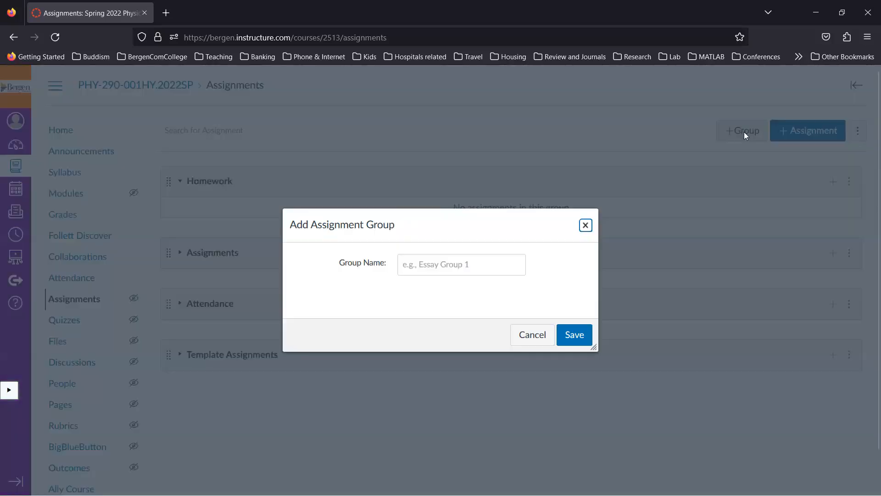
left_click(413, 266)
type("Qui")
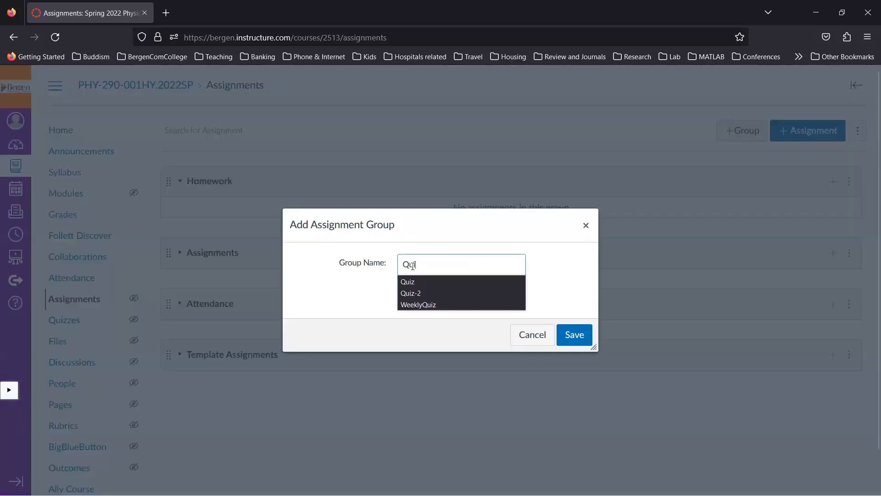
type("zzes")
left_click(574, 334)
left_click_drag(169, 412, 166, 242)
left_click(179, 325)
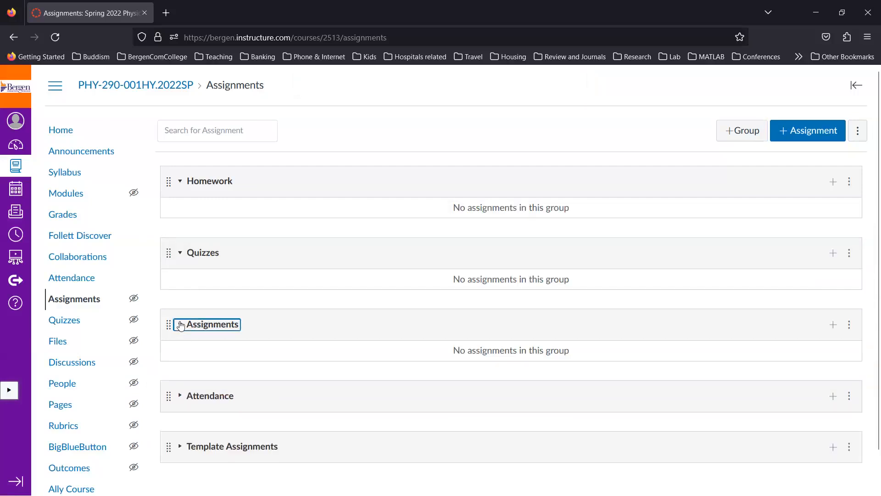
left_click(181, 325)
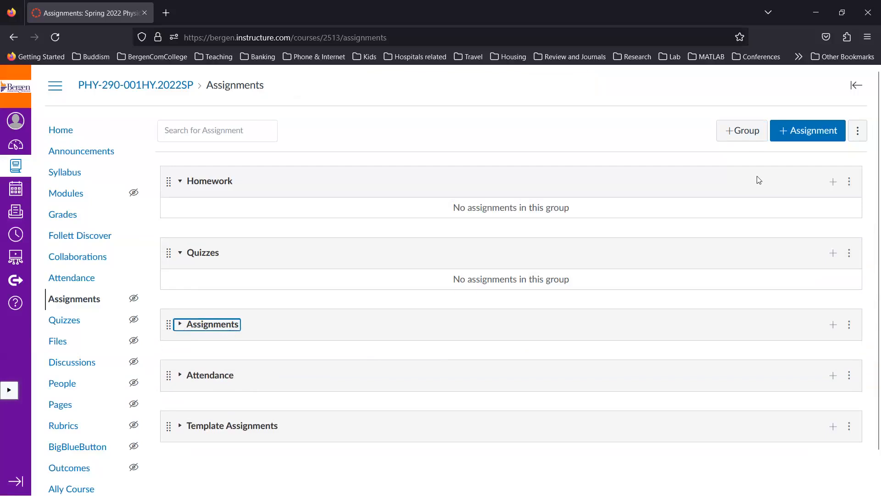
Add an assignment group named Exams and place it between the Assignments and Attendance groups.
left_click(742, 133)
left_click(433, 266)
type("Exams")
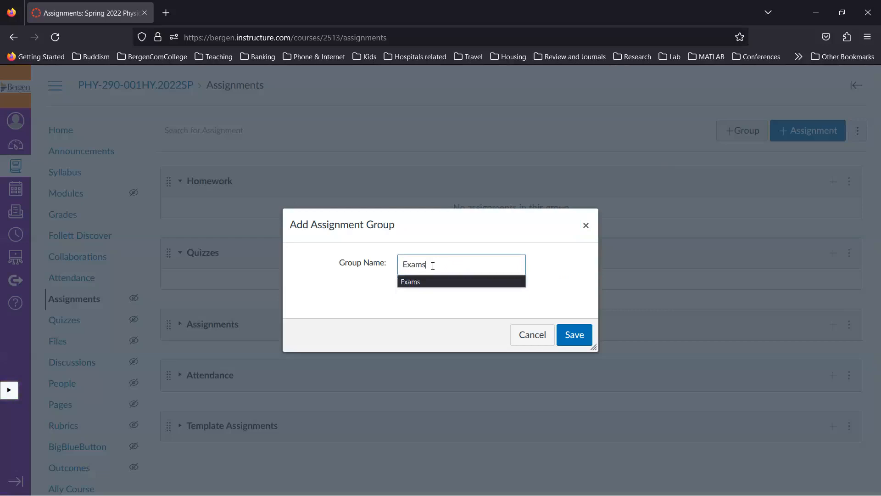
key("Return")
scroll(360, 338, "down", 2)
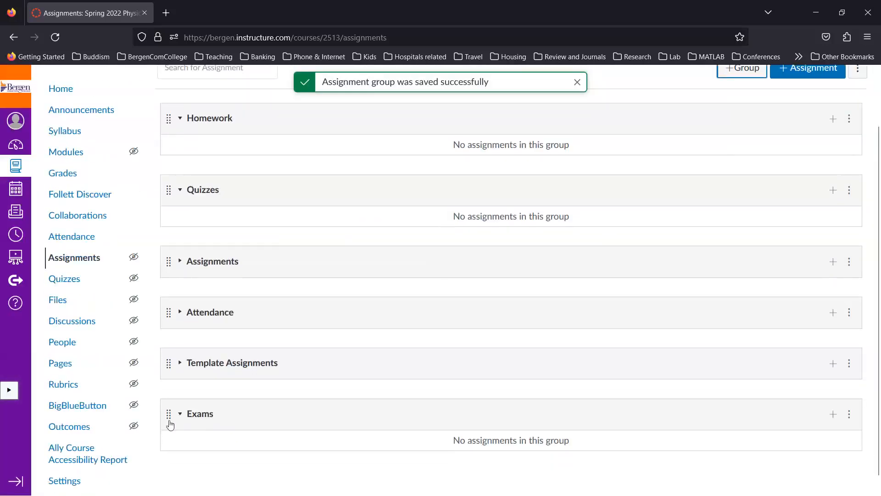
left_click_drag(167, 415, 169, 332)
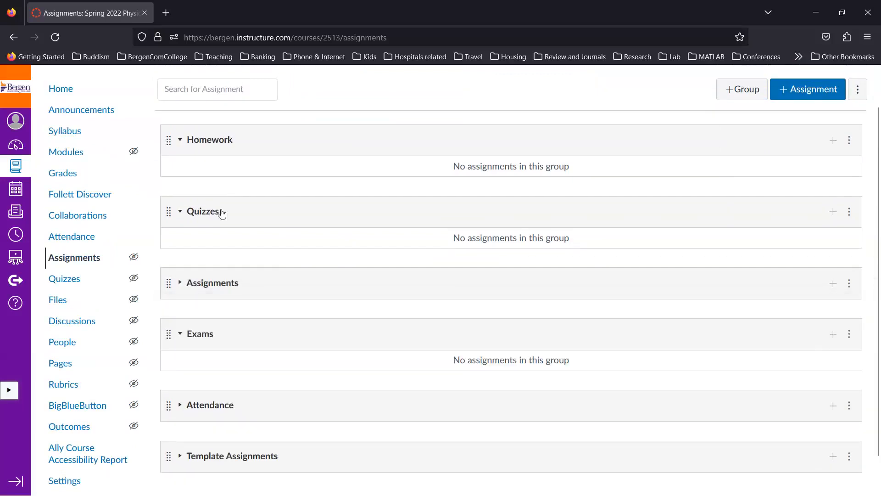
scroll(265, 250, "up", 1)
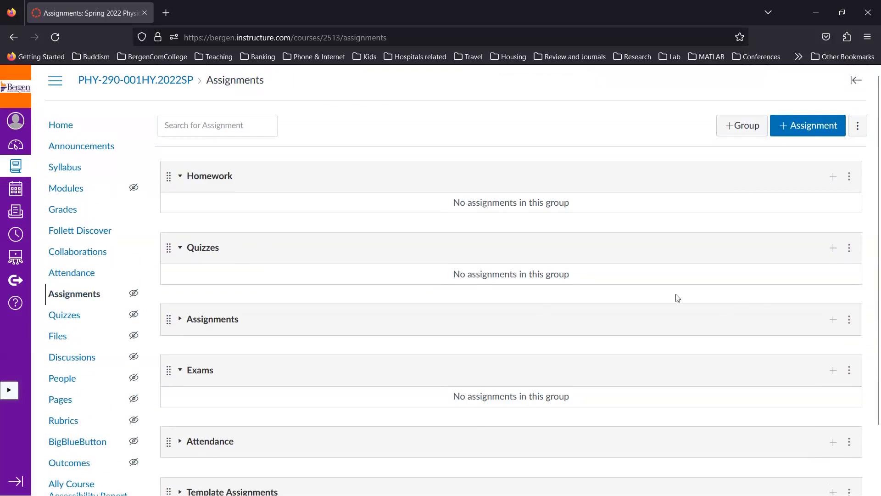
Enable weighting the final grade based on assignment groups and set the Homework weight to 10%.
left_click(861, 132)
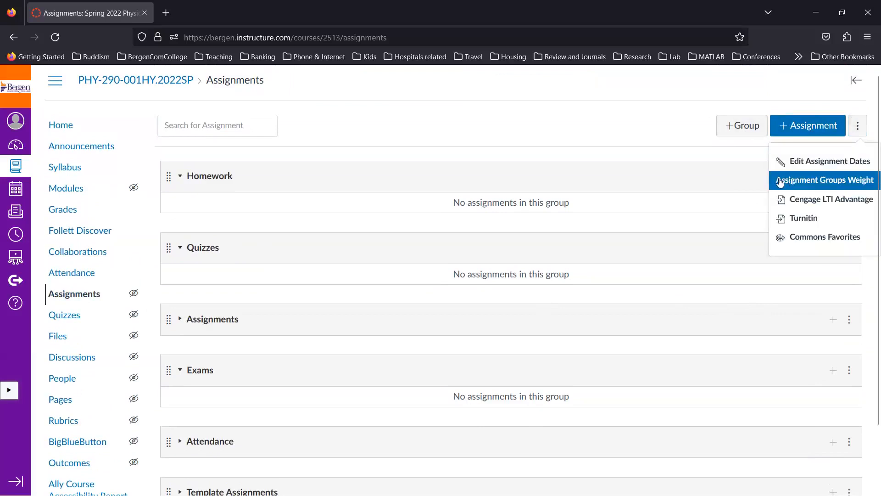
left_click(817, 180)
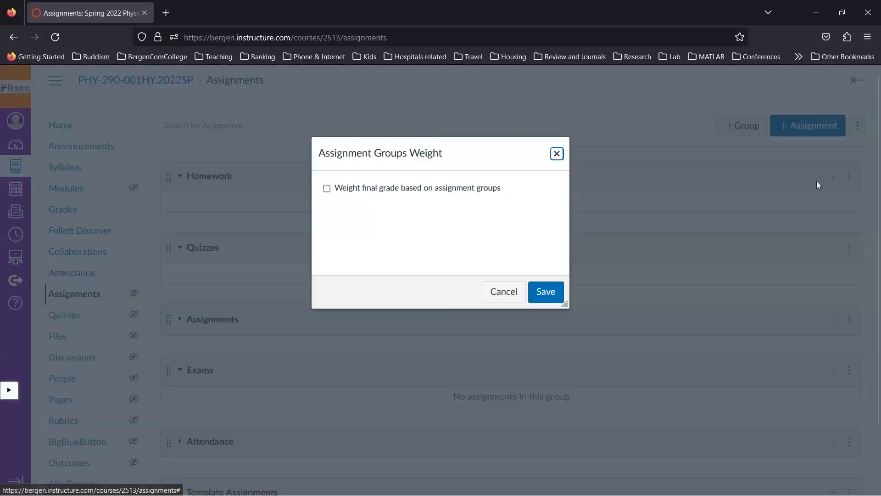
left_click(327, 190)
scroll(400, 260, "down", 2)
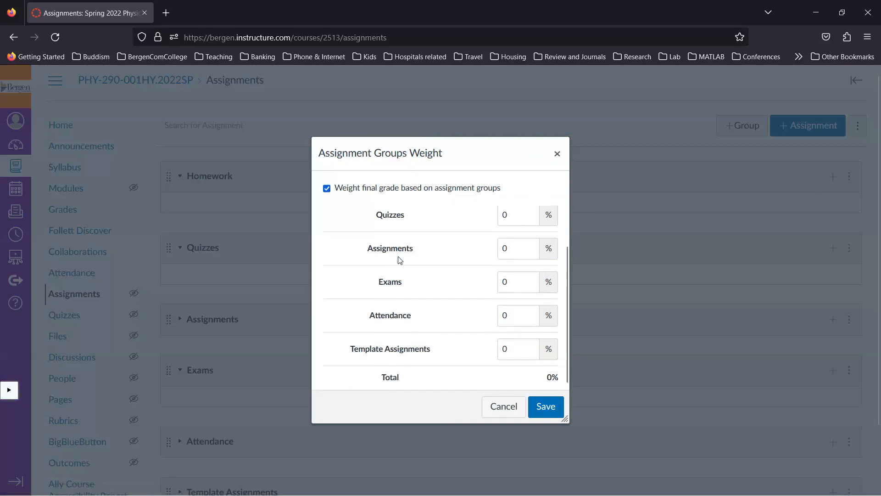
scroll(400, 259, "up", 2)
left_click(531, 223)
key("BackSpace")
type("10")
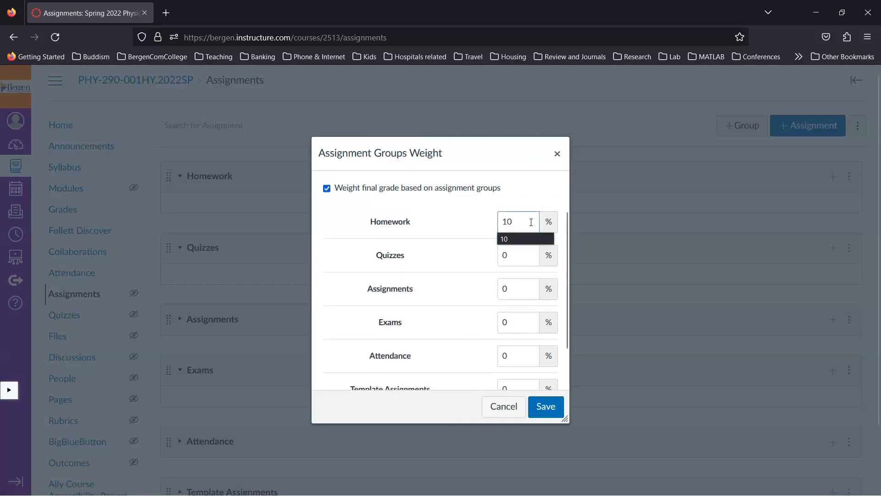
Set the Quizzes group weight to 30% and the Assignments group weight to 10%.
left_click(504, 257)
left_click(517, 258)
key("BackSpace")
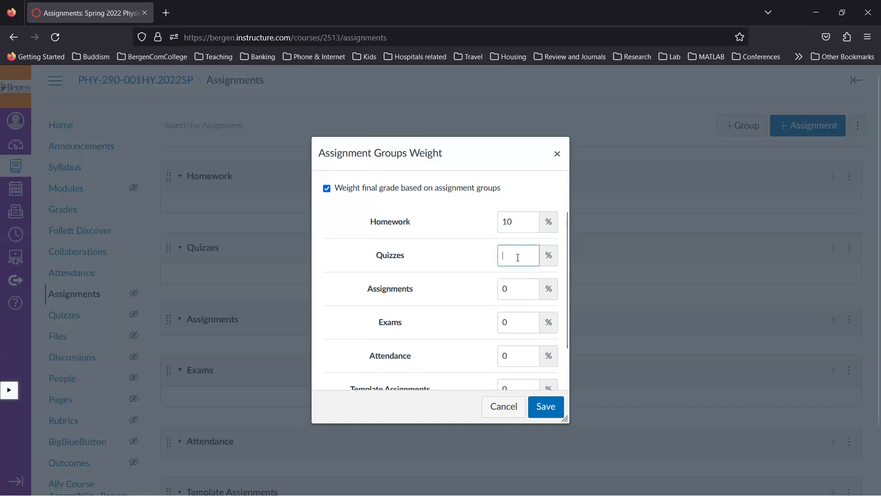
type("30")
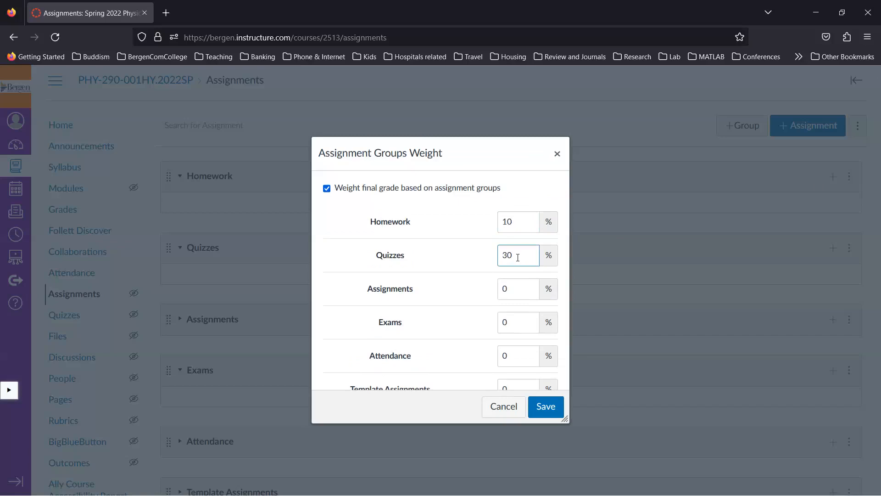
left_click(515, 288)
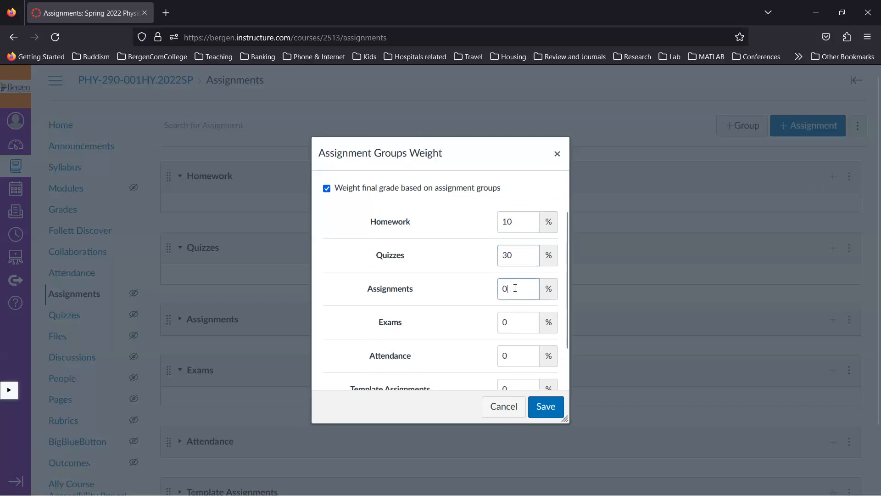
key("BackSpace")
type("10")
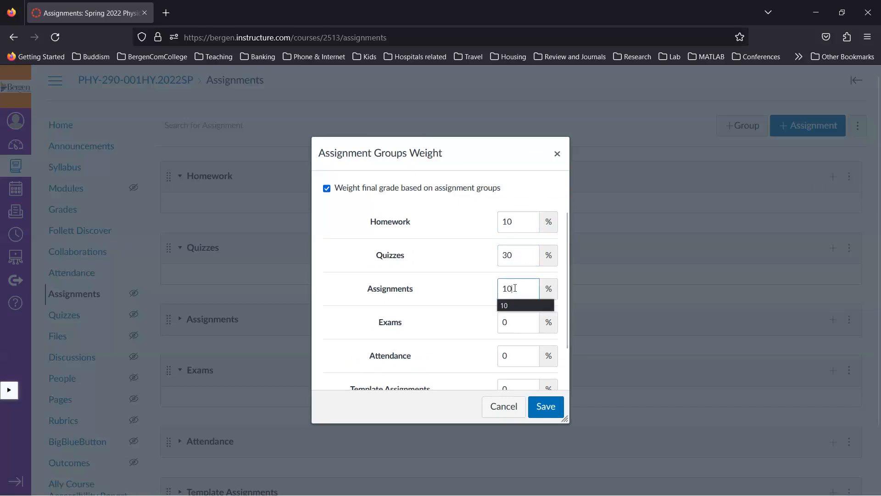
left_click(472, 291)
Set the Exams group weight to 50%.
scroll(494, 338, "down", 1)
left_click(523, 285)
key("BackSpace")
type("50")
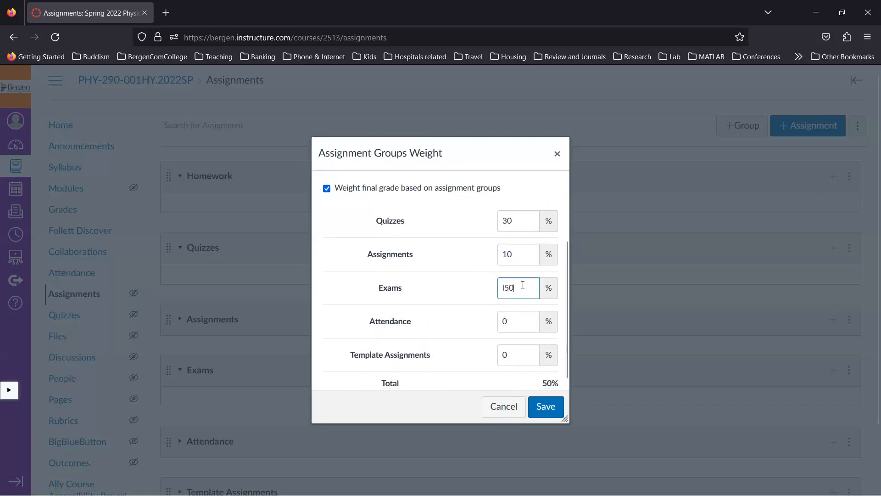
key("BackSpace")
key("BackSpace")
type("50")
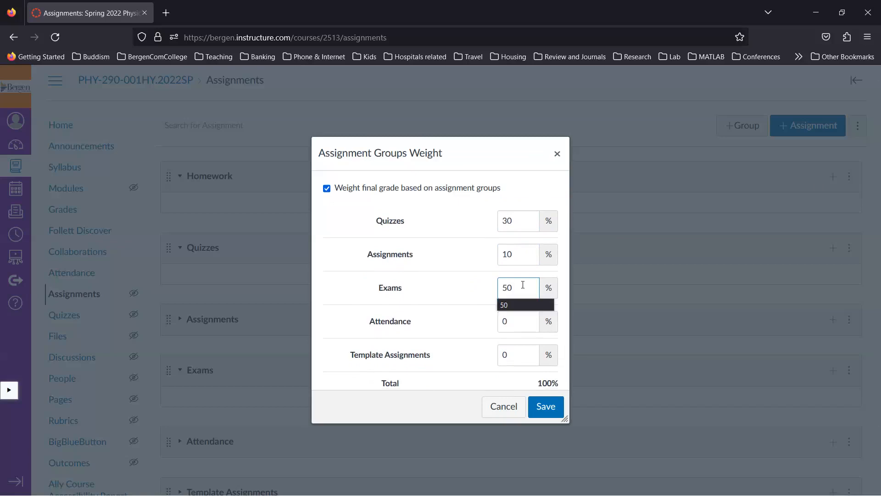
left_click(468, 330)
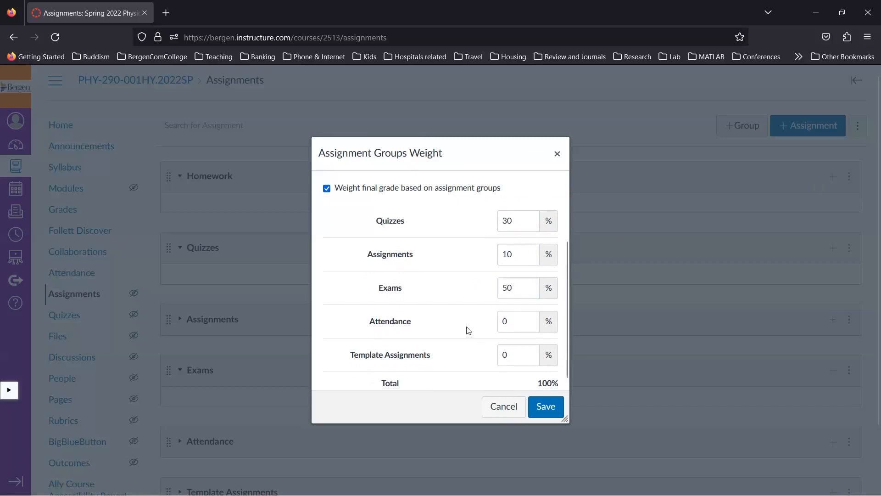
Set the Attendance group weight to 1% and save the assignment group weights.
scroll(468, 331, "down", 1)
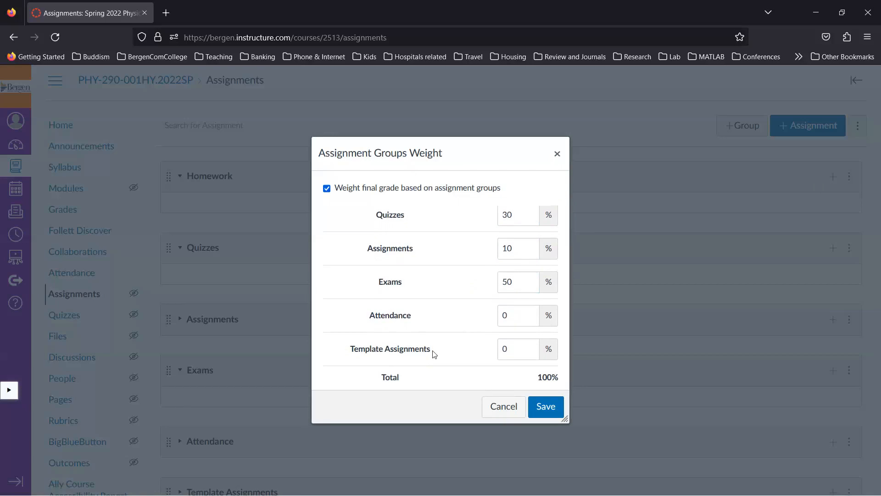
left_click(515, 320)
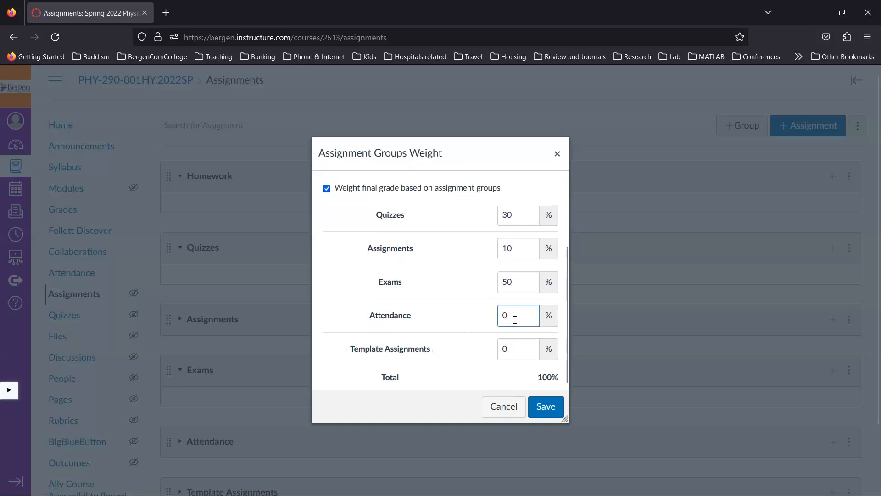
key("BackSpace")
type("1")
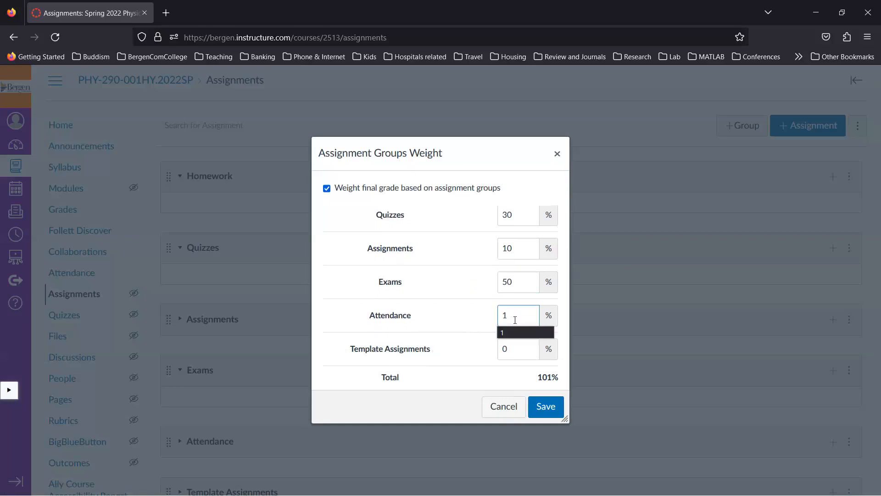
left_click(466, 343)
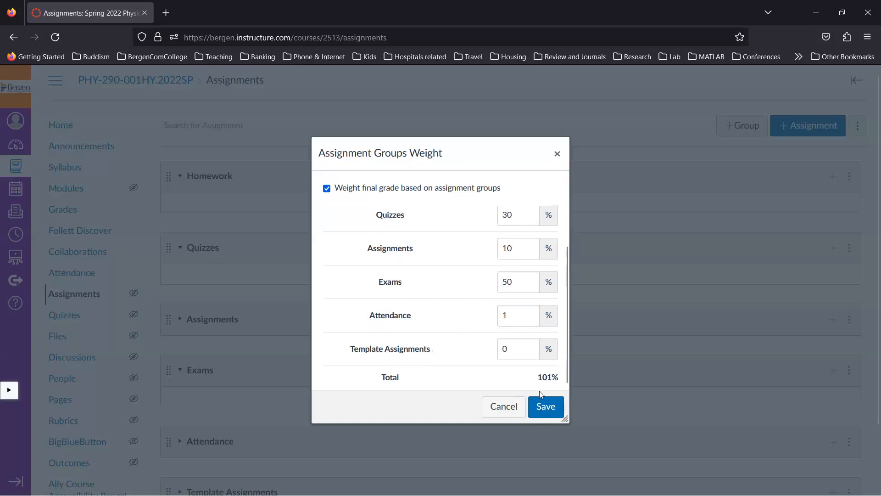
left_click(543, 406)
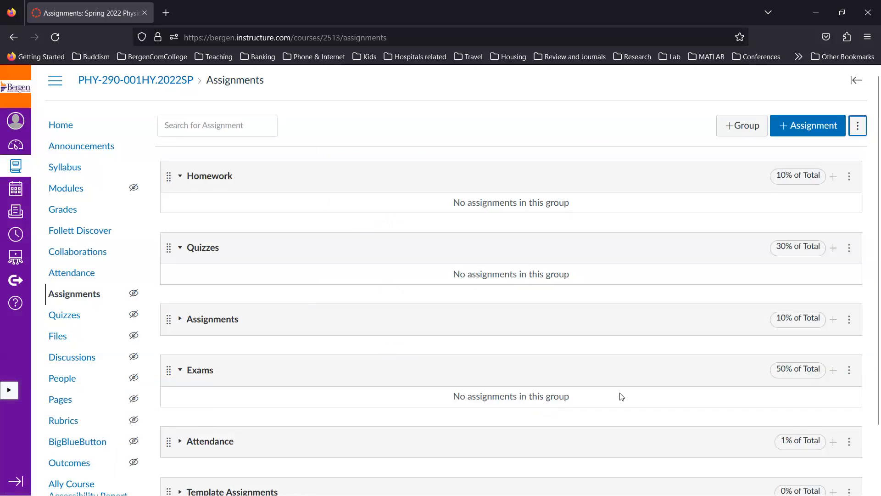
Review the percentage of total shown for each group in the assignment list.
scroll(622, 396, "down", 1)
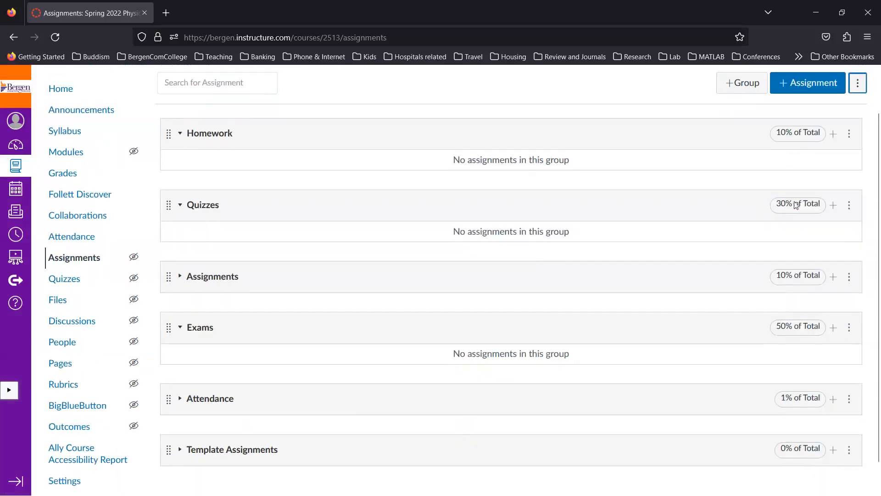
scroll(797, 350, "down", 1)
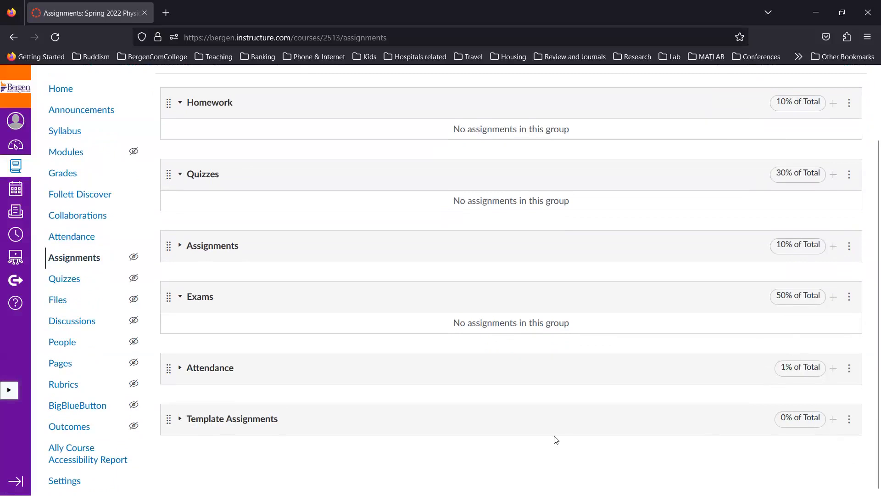
scroll(556, 439, "up", 2)
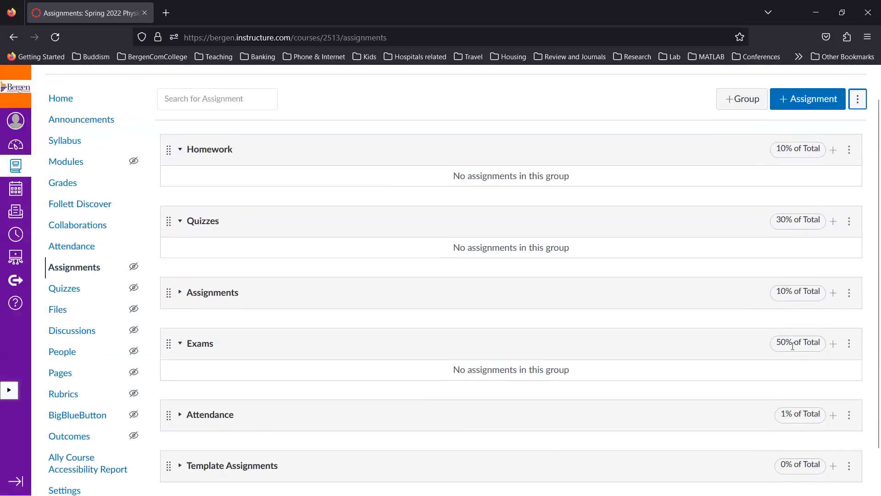
scroll(796, 299, "up", 1)
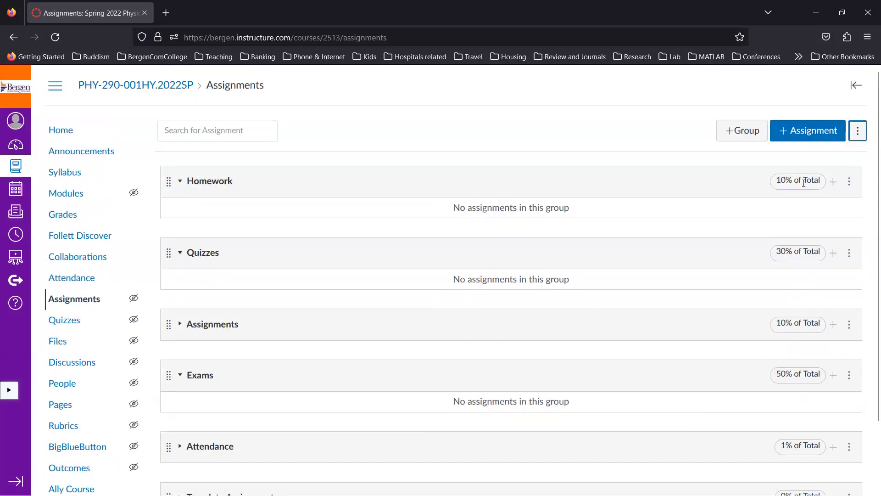
scroll(803, 182, "down", 1)
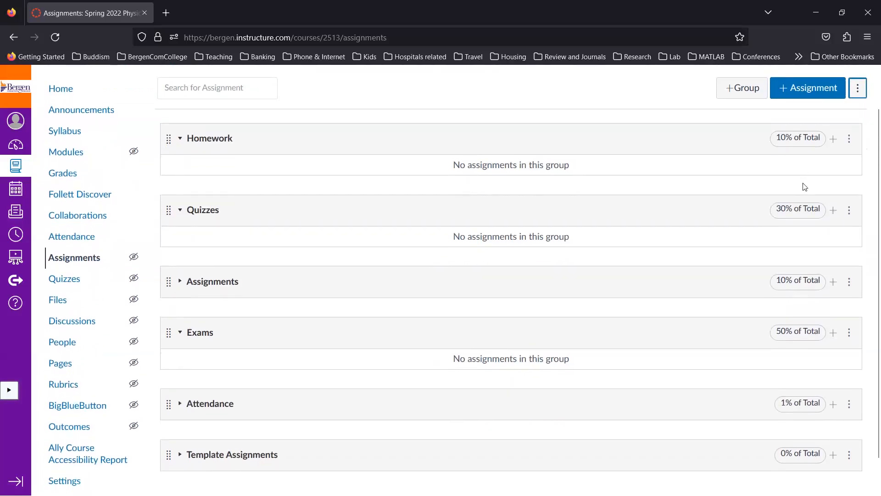
scroll(803, 187, "up", 1)
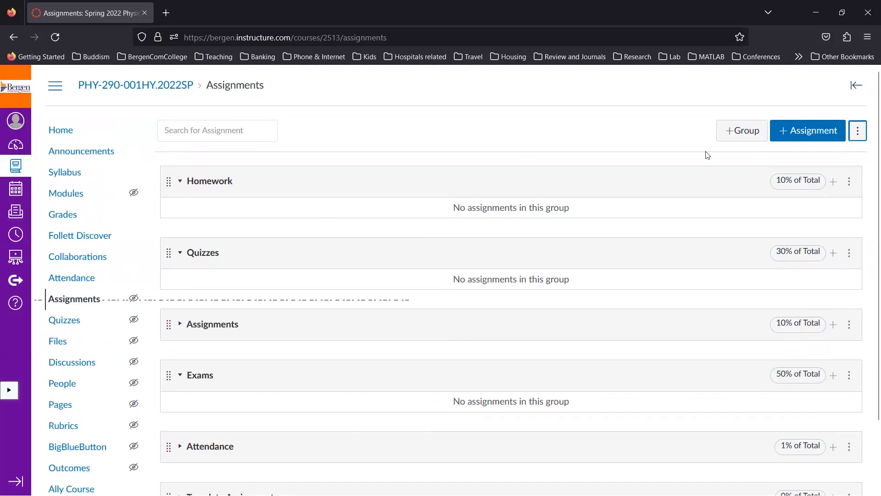
Start creating a new assignment and look through the settings on its creation form.
left_click(807, 136)
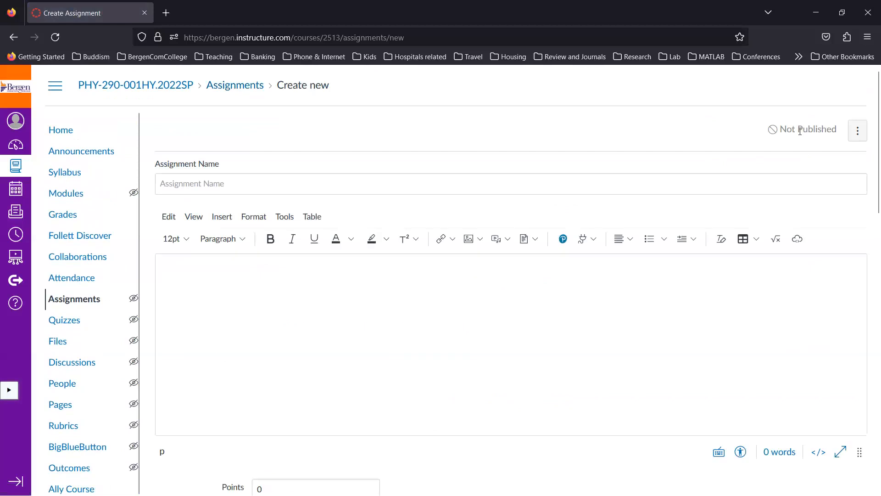
scroll(551, 256, "down", 18)
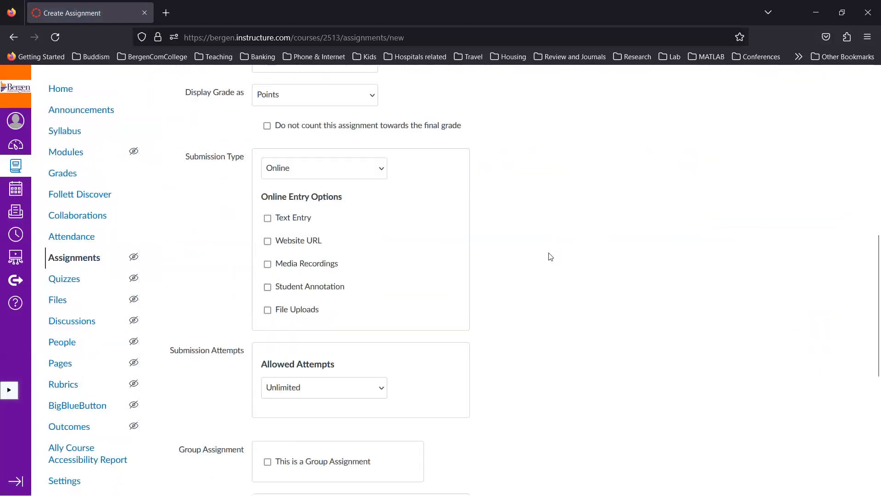
scroll(550, 256, "up", 18)
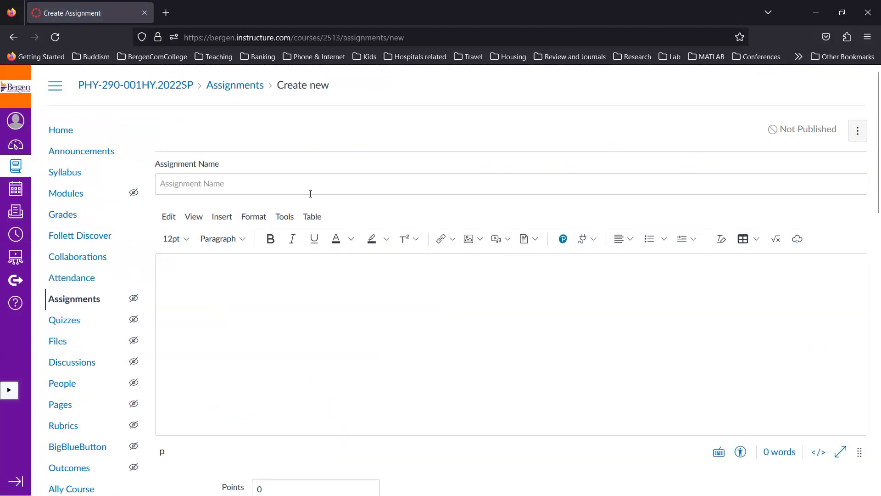
left_click(272, 188)
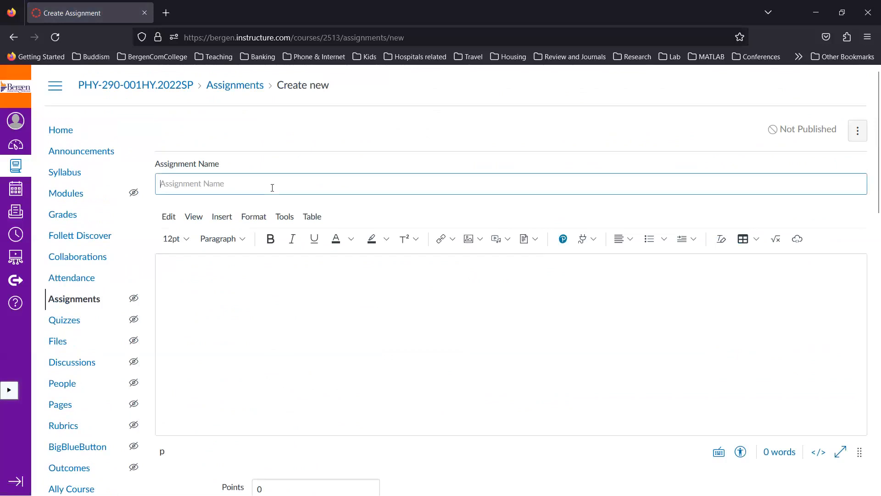
scroll(272, 188, "down", 16)
scroll(273, 189, "up", 7)
scroll(272, 191, "up", 10)
Name the new assignment HW-1.
left_click(236, 184)
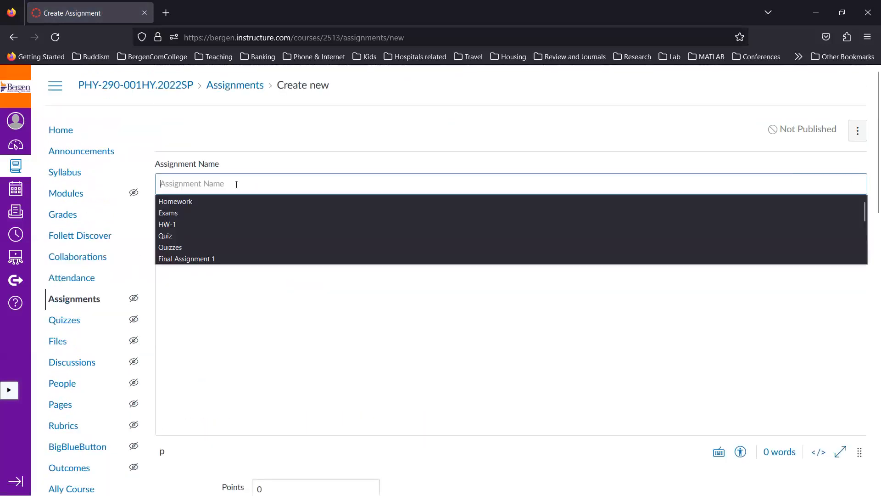
type("Test")
key("BackSpace")
key("BackSpace")
key("BackSpace")
key("BackSpace")
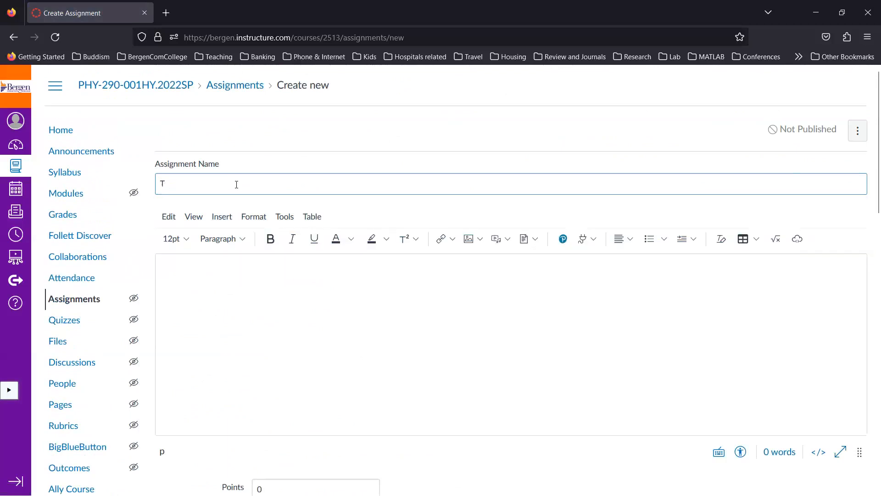
type("HW-1")
Set the assignment's points to 10 and keep it in the Homework assignment group.
scroll(364, 160, "down", 7)
left_click(289, 143)
key("BackSpace")
type("10")
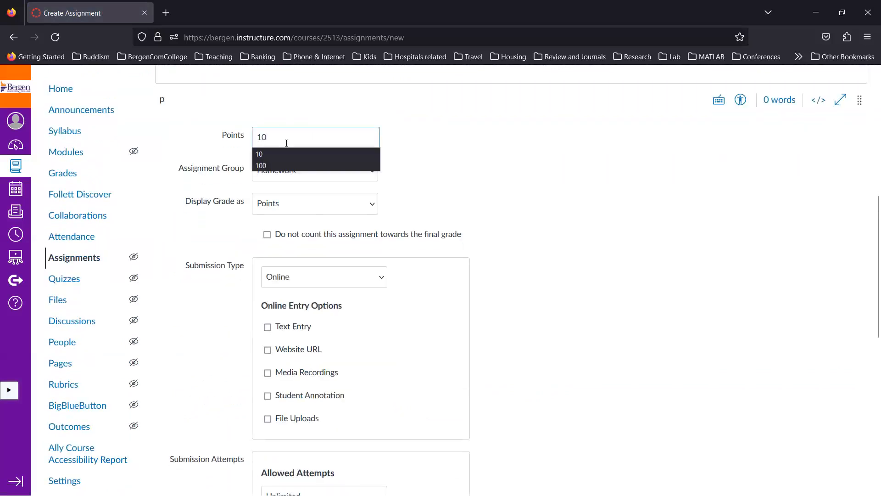
left_click(444, 176)
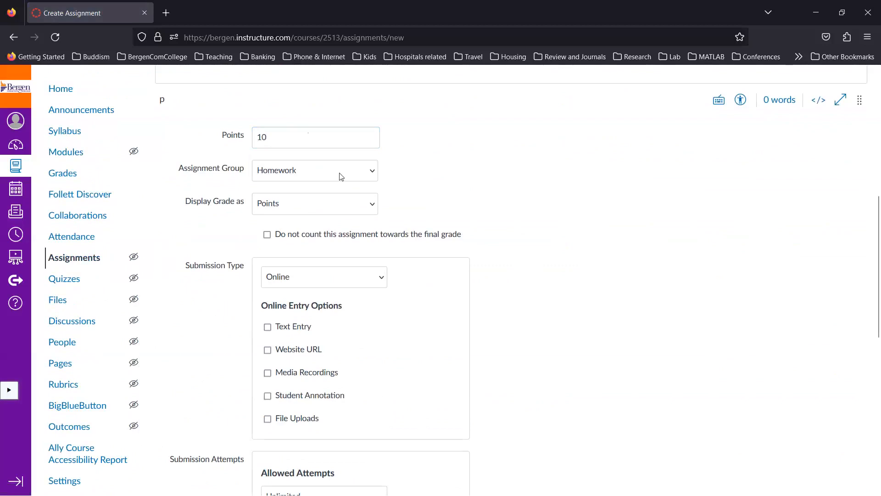
left_click(323, 177)
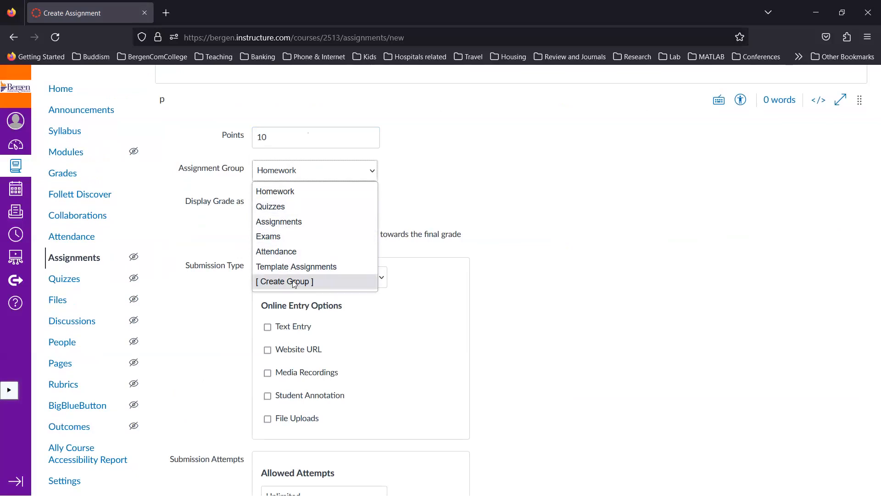
left_click(429, 204)
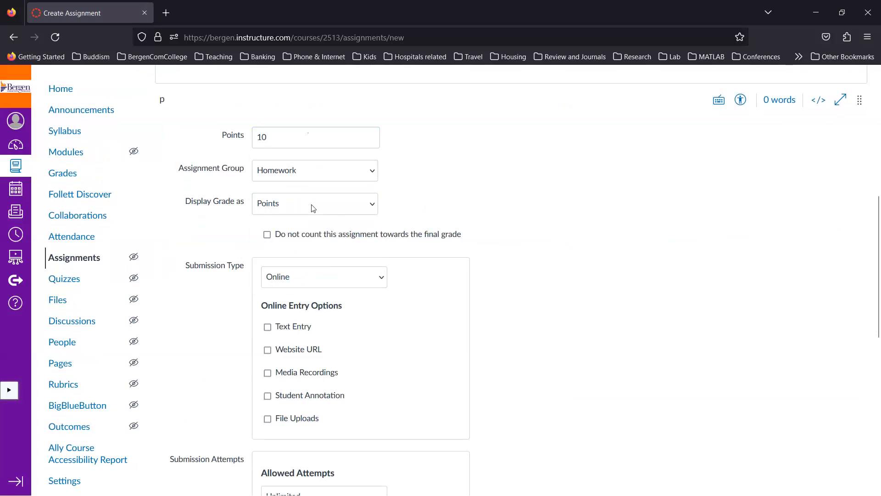
scroll(384, 255, "down", 2)
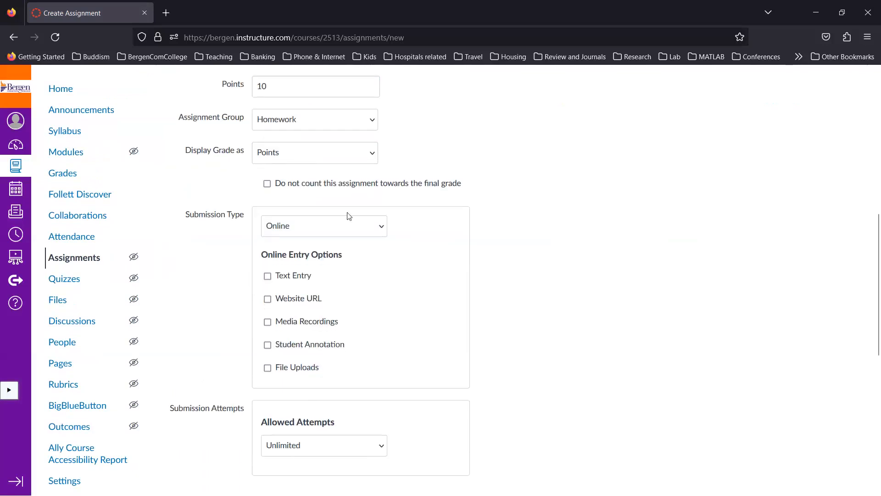
left_click(268, 184)
left_click(268, 184)
Keep the submission type as Online and allow File Uploads as the entry option.
scroll(349, 220, "down", 2)
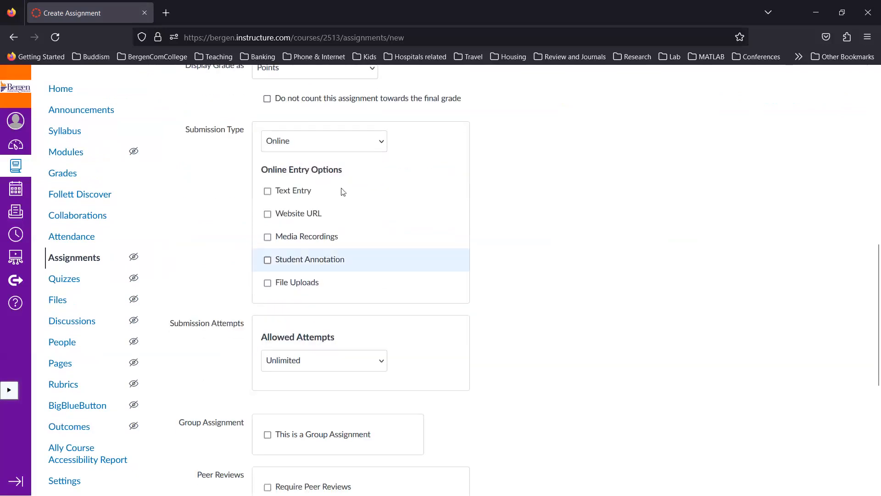
left_click(376, 145)
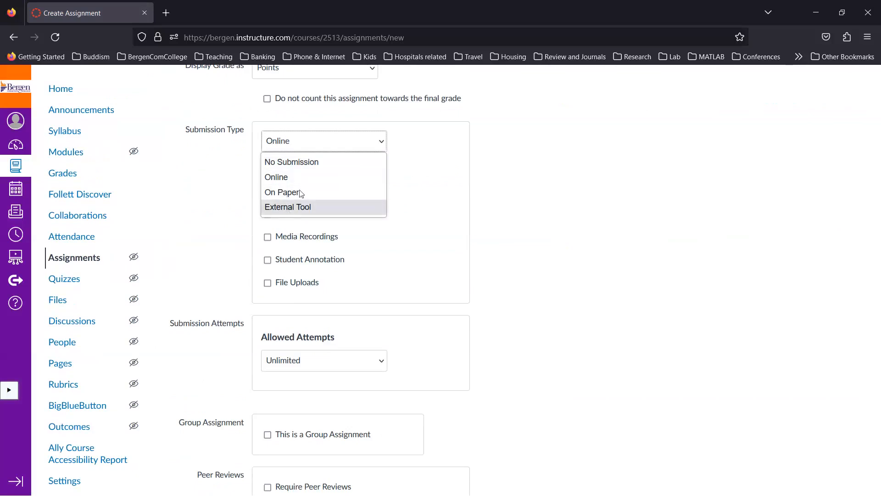
left_click(289, 177)
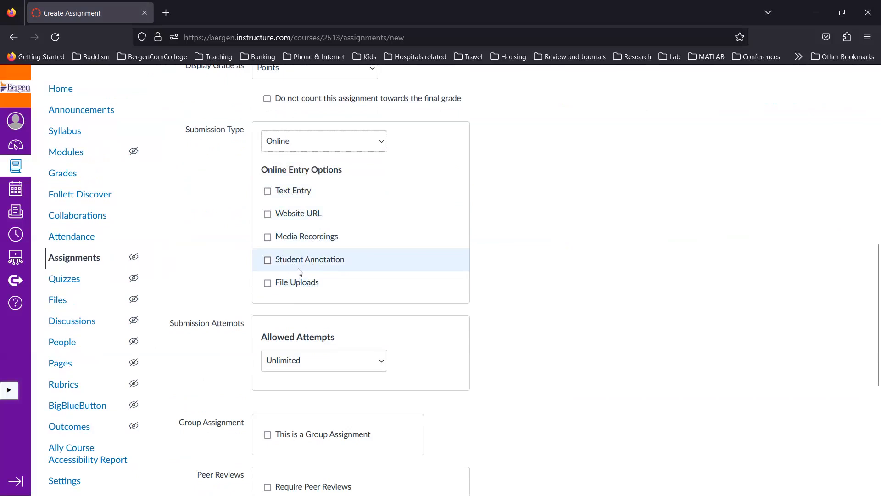
left_click(270, 284)
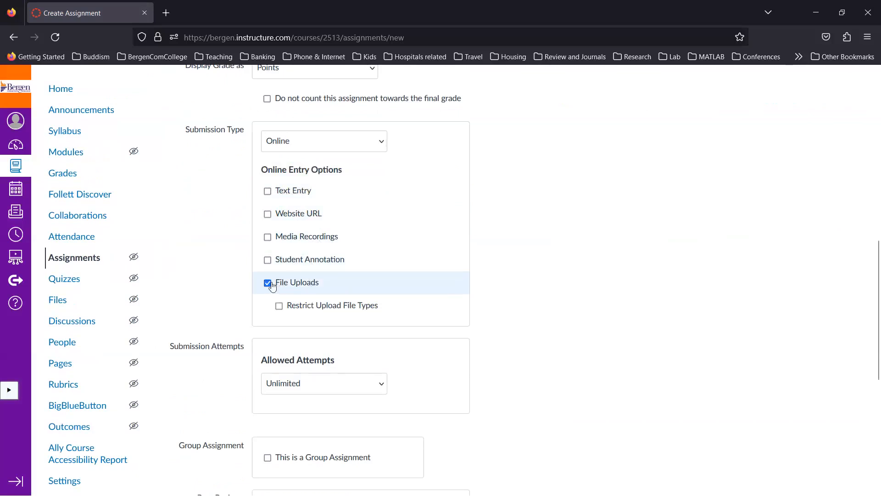
Try restricting the upload file types to pdf and docx, and turn the restriction off again.
left_click(279, 306)
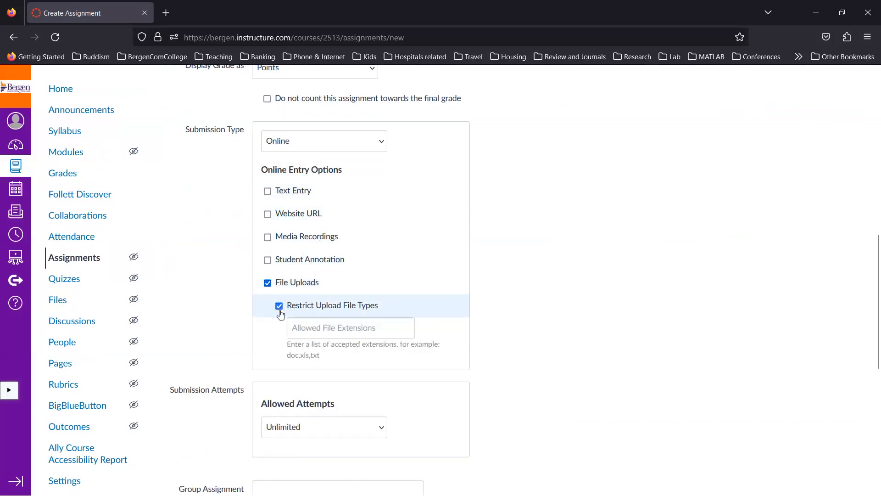
left_click(307, 330)
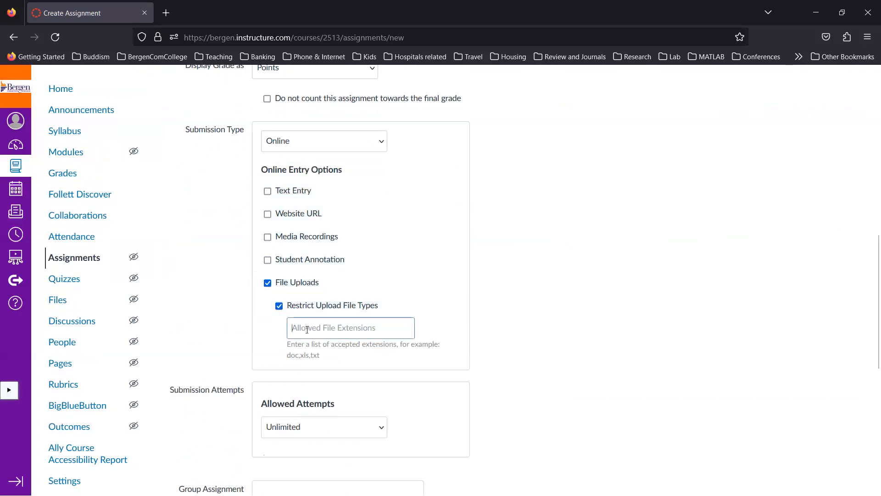
type("pdf,doc")
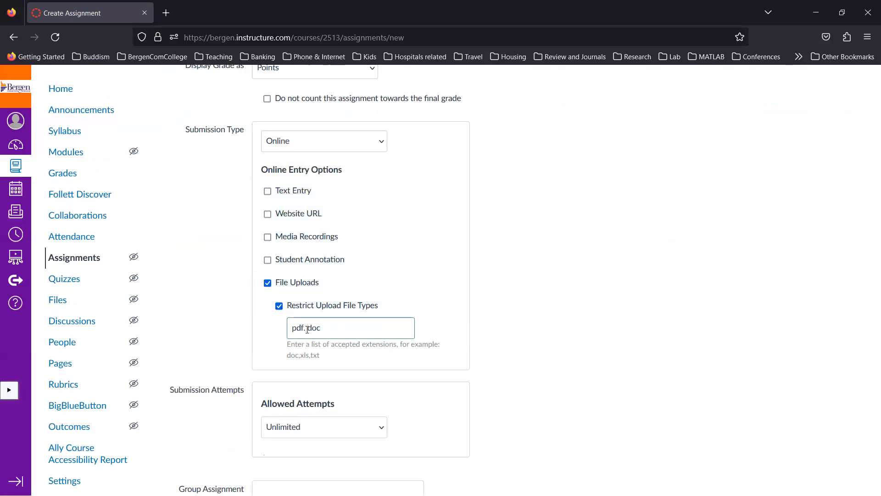
type("x")
key("ctrl+a")
key("BackSpace")
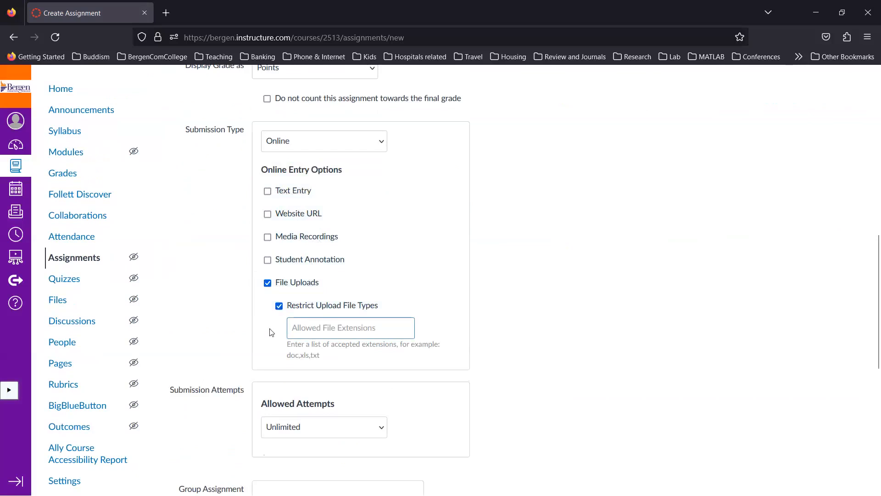
left_click(279, 307)
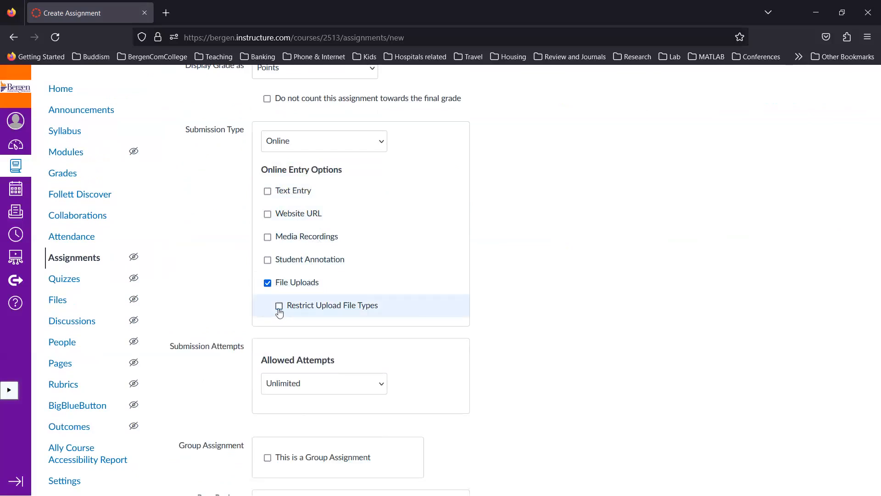
Limit the allowed submission attempts to 1.
scroll(279, 312, "down", 5)
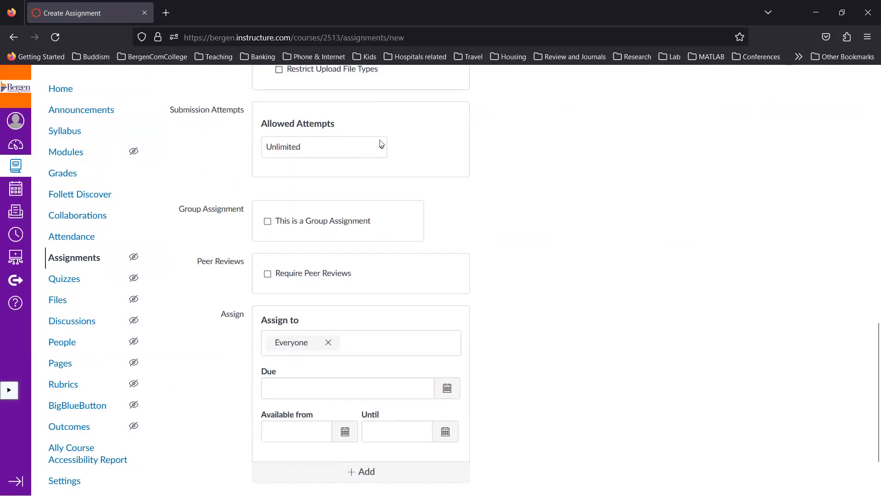
left_click(364, 146)
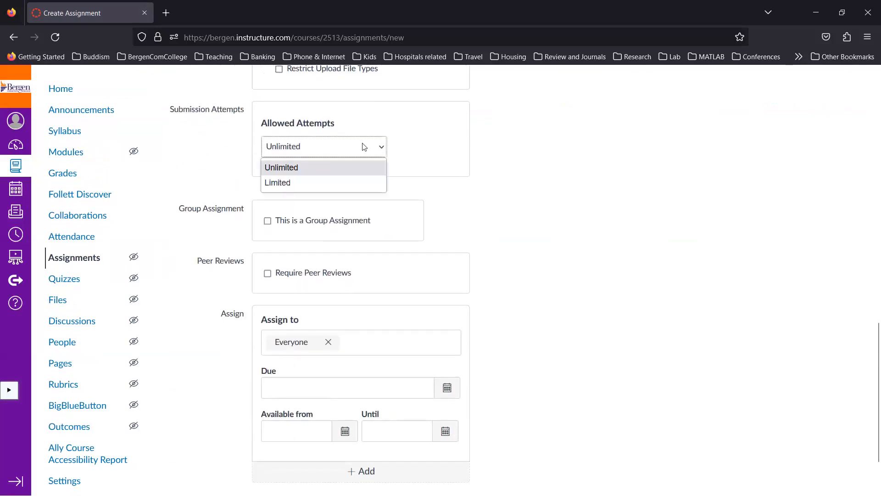
left_click(277, 183)
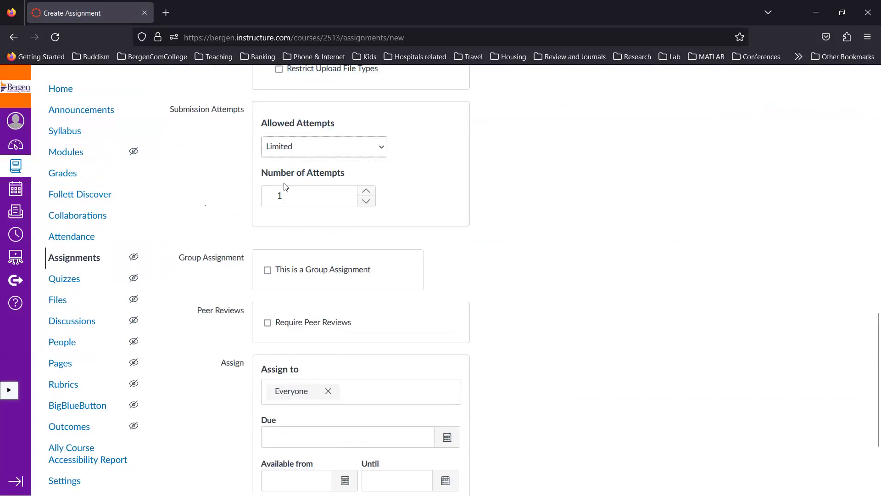
left_click(366, 195)
left_click(366, 195)
left_click(367, 202)
left_click(366, 203)
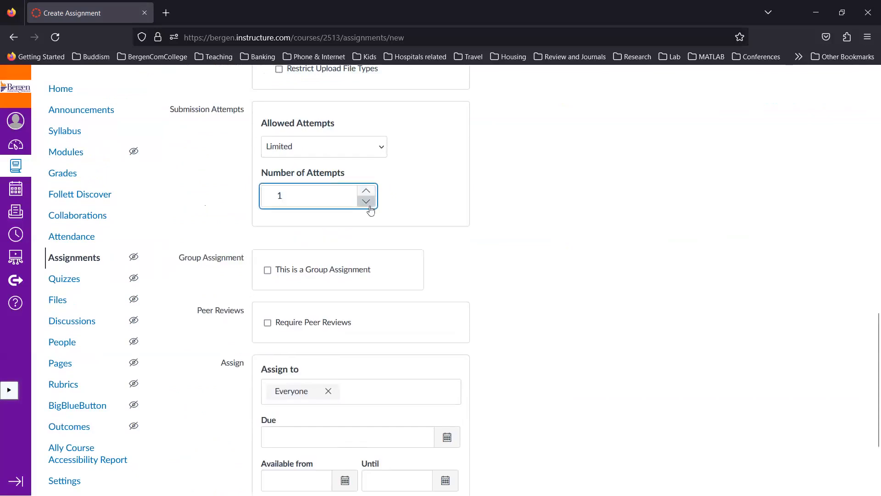
Mark the assignment as a group assignment and dismiss the group set dialog without creating a set.
scroll(476, 273, "down", 2)
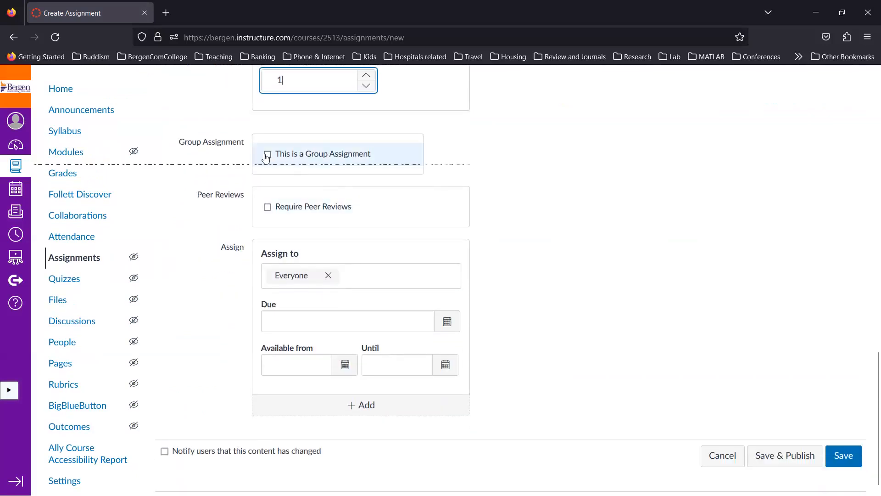
left_click(266, 155)
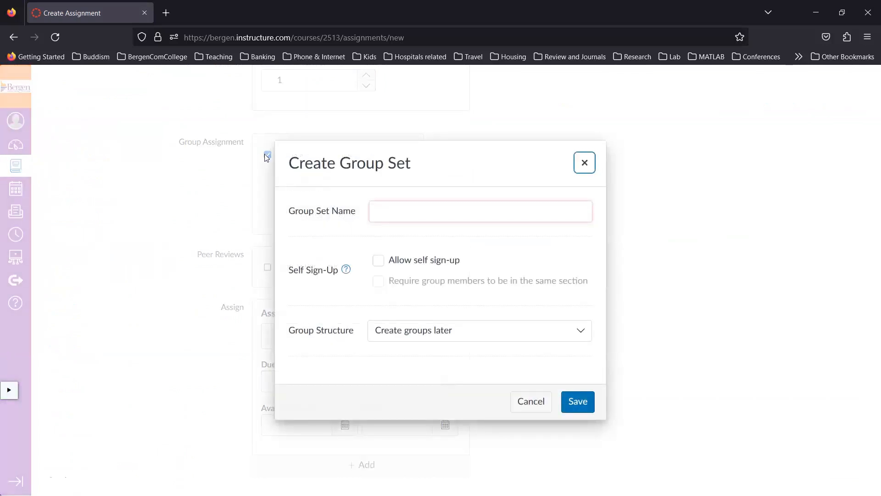
left_click(584, 164)
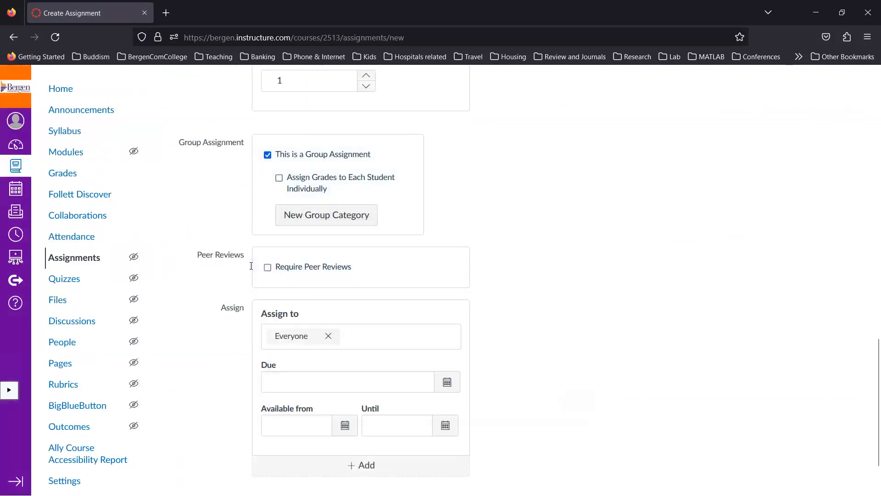
Add a second assignee block and remove it again, keeping only the Everyone assignment.
scroll(252, 270, "down", 3)
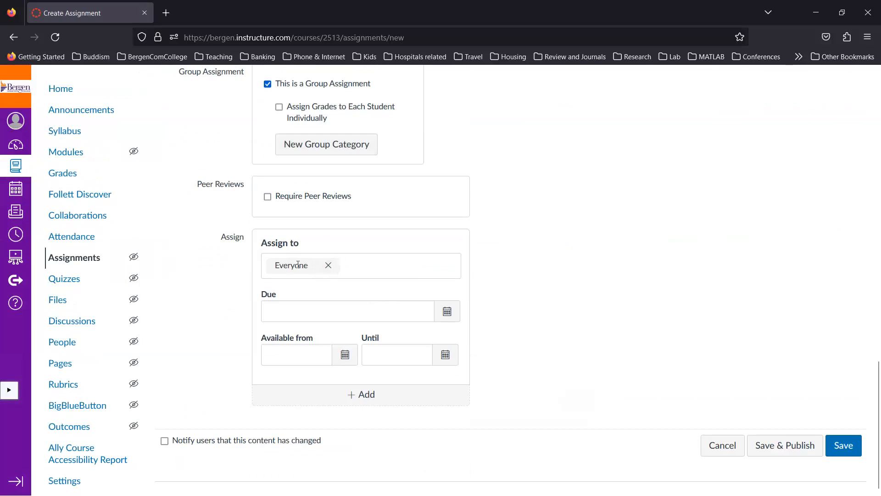
left_click(357, 393)
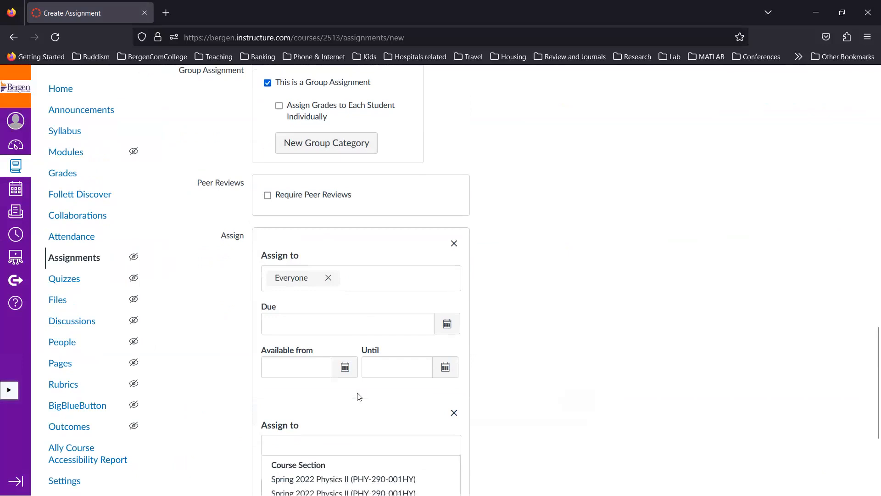
scroll(359, 397, "down", 4)
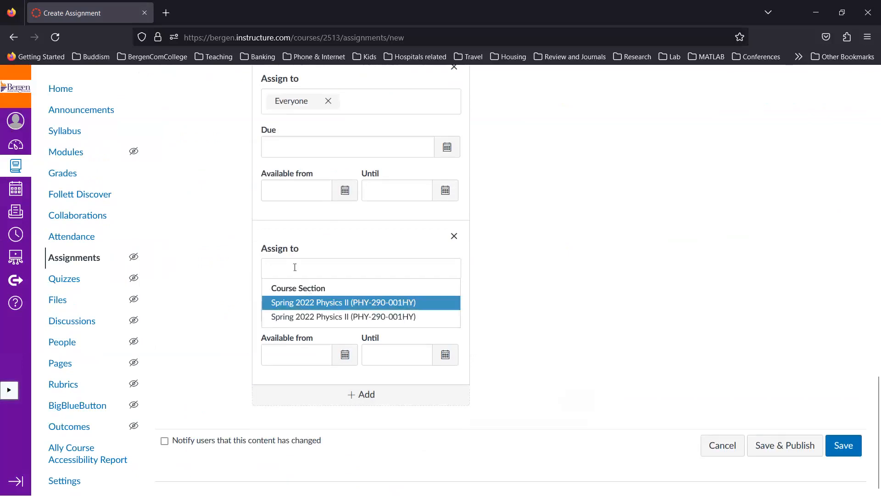
left_click(454, 236)
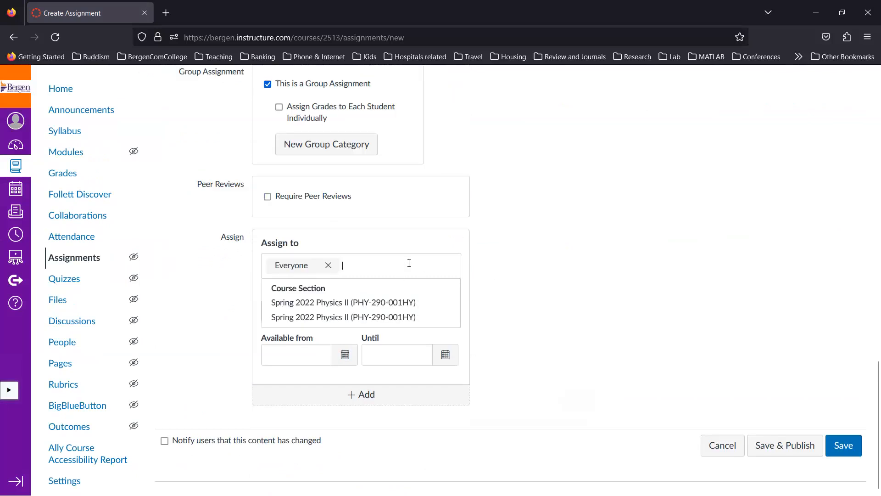
left_click(534, 322)
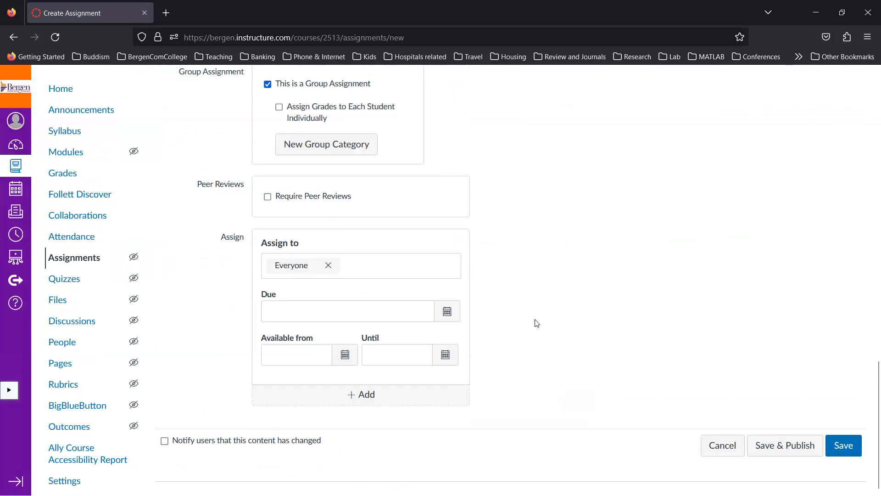
Set the due date to Feb 25, 2023 and the available-from date to Feb 16, 2023.
left_click(447, 311)
left_click(389, 416)
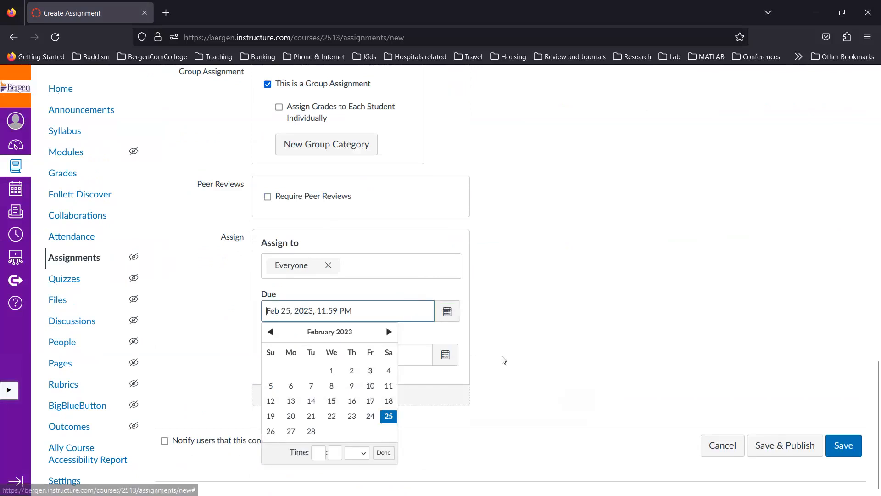
left_click(345, 354)
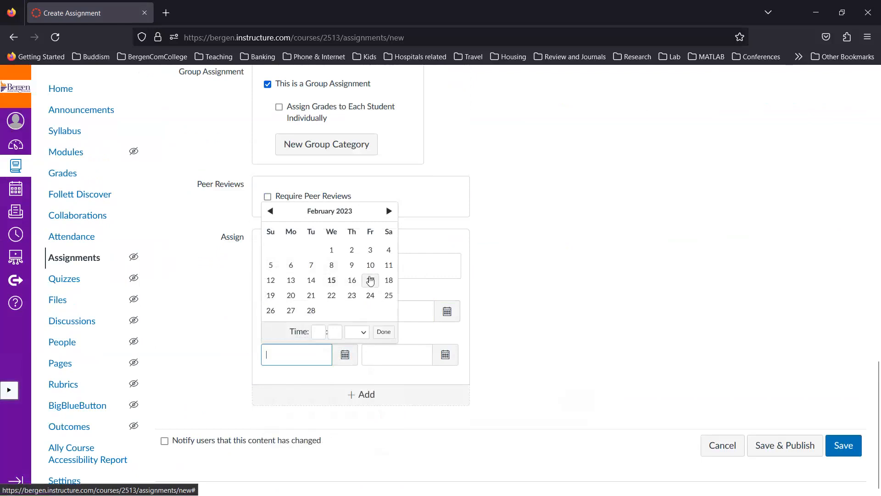
left_click(351, 281)
left_click(445, 356)
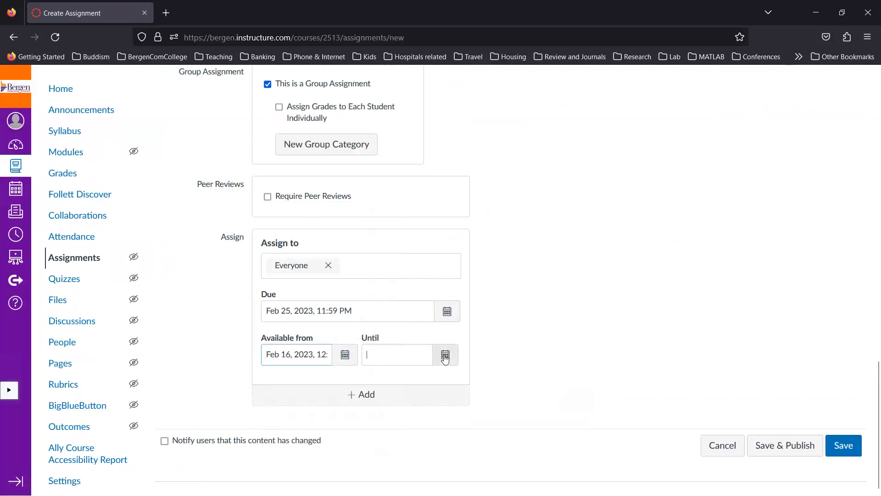
left_click(504, 398)
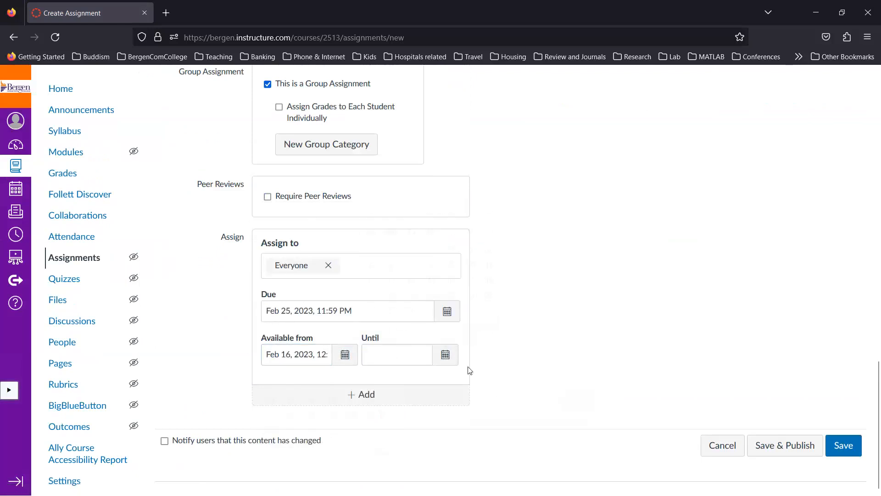
left_click(446, 356)
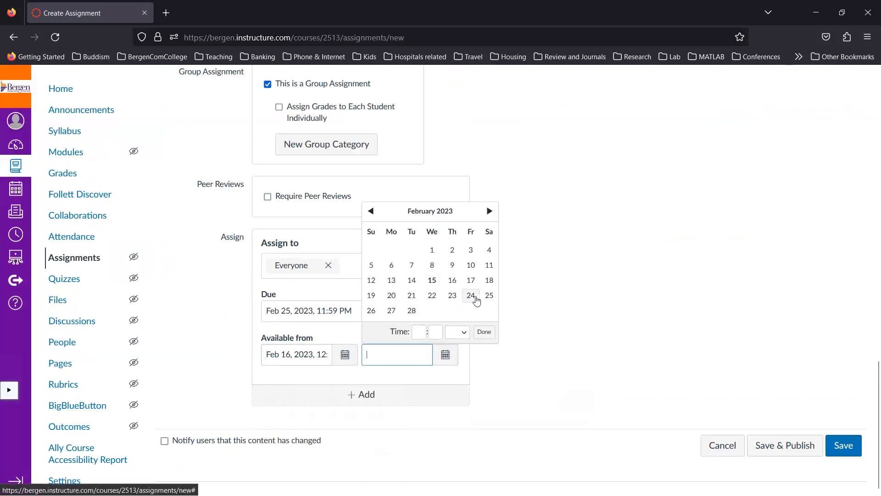
left_click(580, 332)
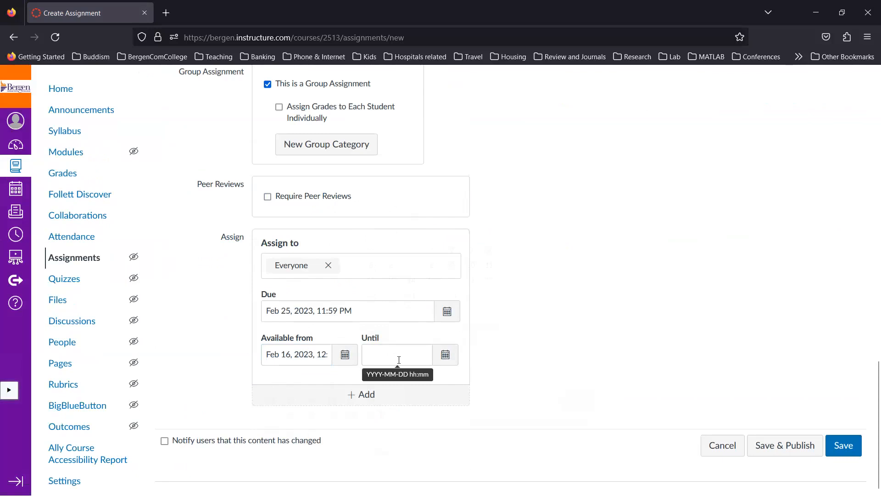
Turn off the group assignment option for HW-1 and save the assignment without publishing it.
left_click(843, 446)
scroll(465, 238, "up", 2)
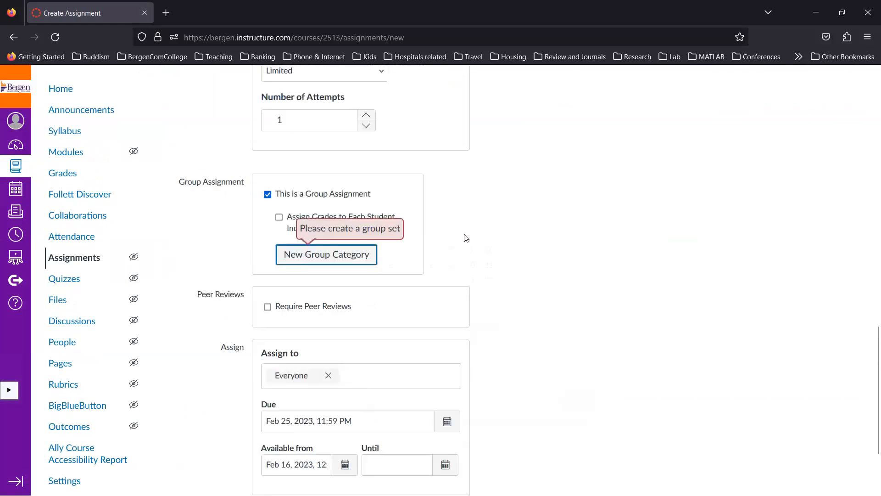
left_click(269, 222)
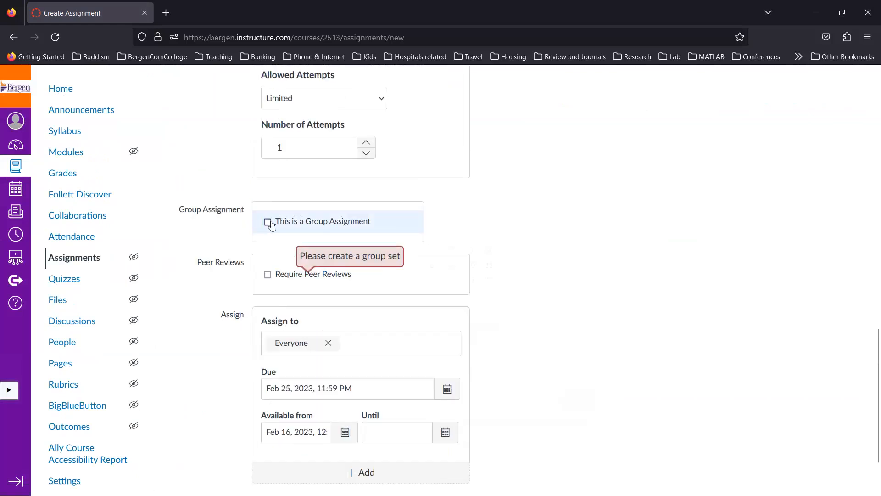
left_click(267, 223)
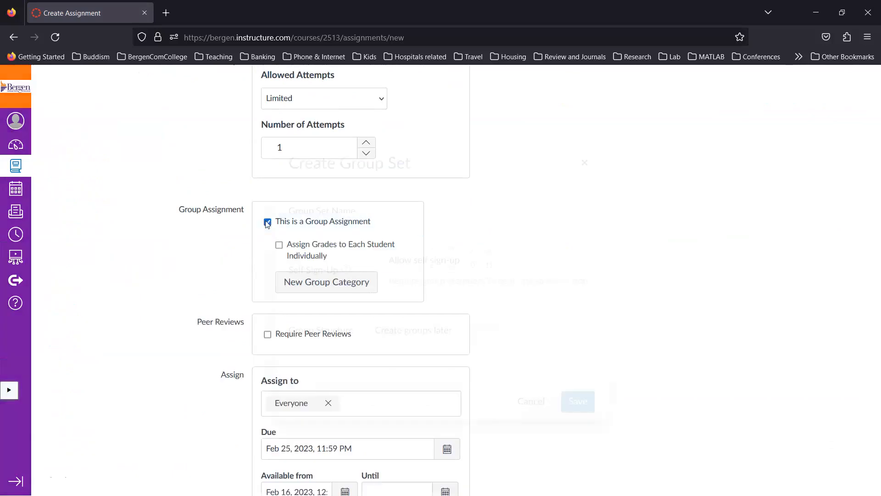
left_click(267, 223)
scroll(502, 254, "down", 3)
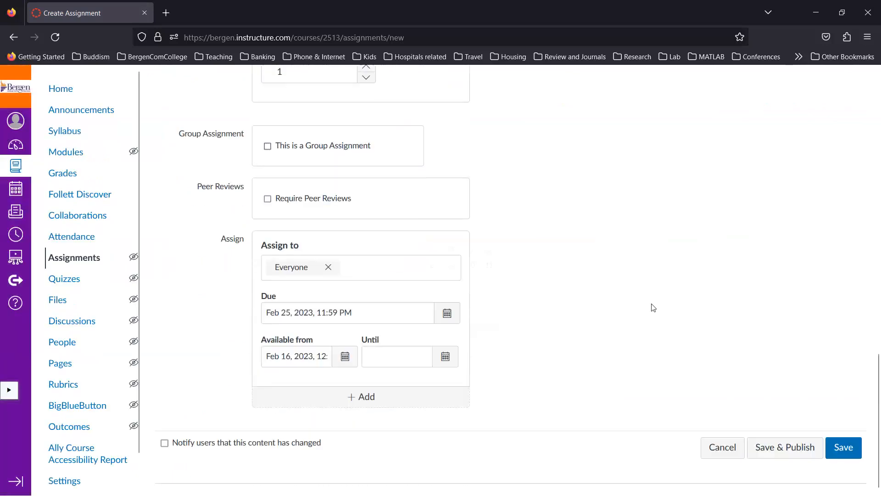
left_click(845, 452)
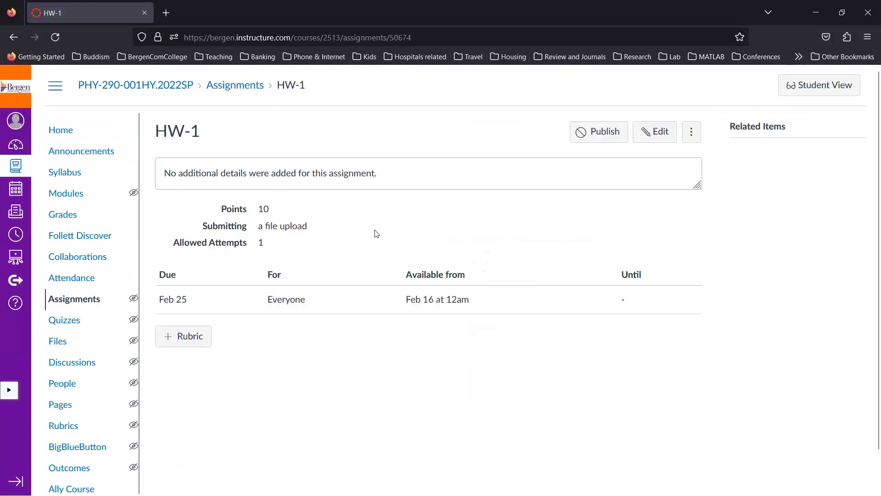
Return to the course's assignments list and examine the HW-1 entry and its publish option in the Homework group.
left_click(692, 133)
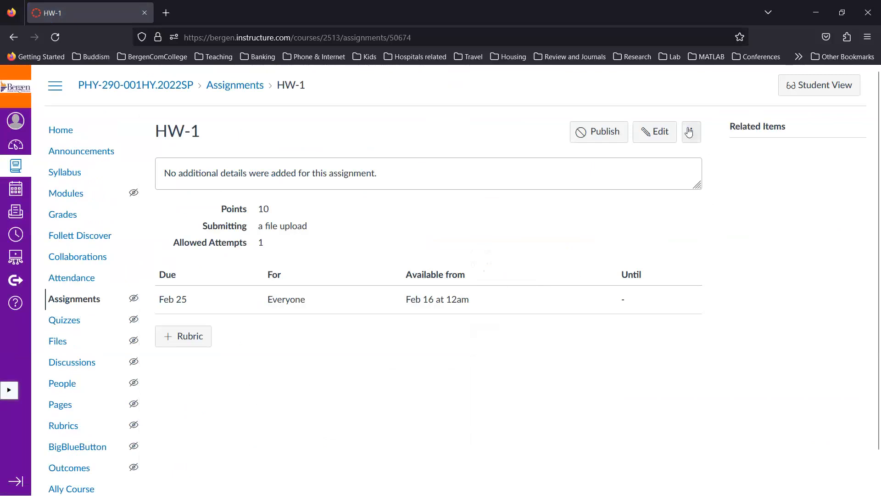
left_click(536, 220)
left_click(83, 298)
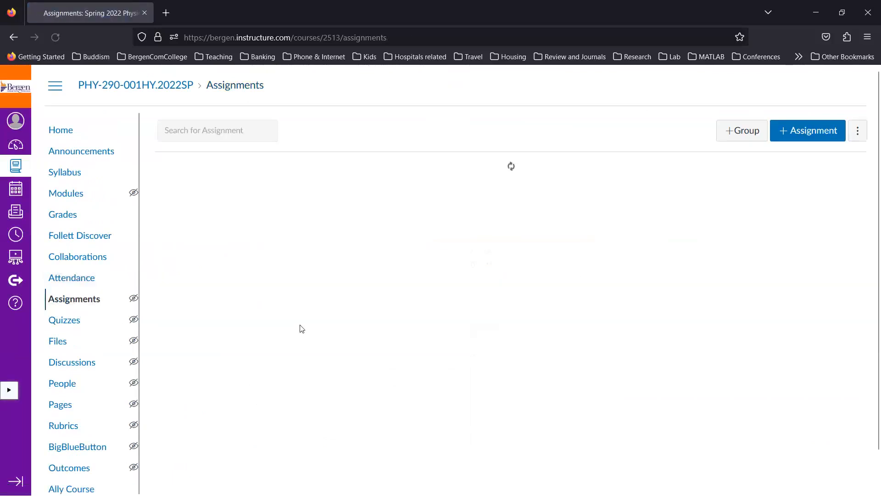
scroll(301, 325, "down", 1)
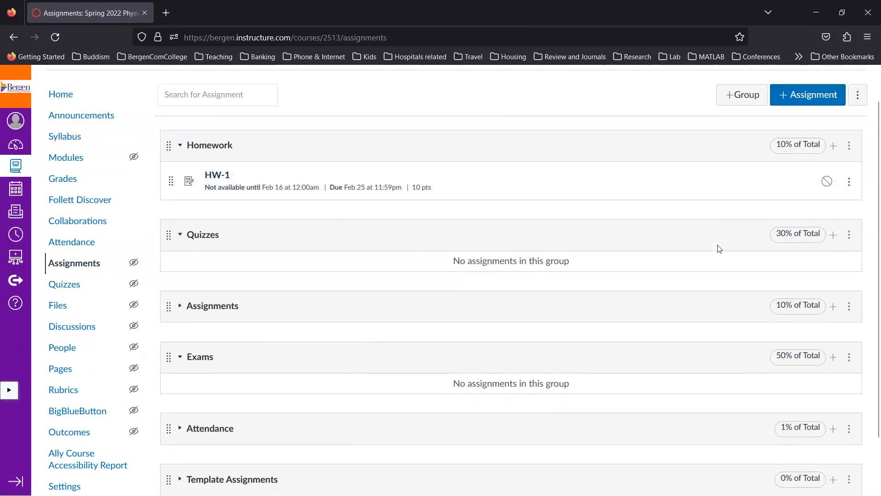
scroll(719, 248, "up", 2)
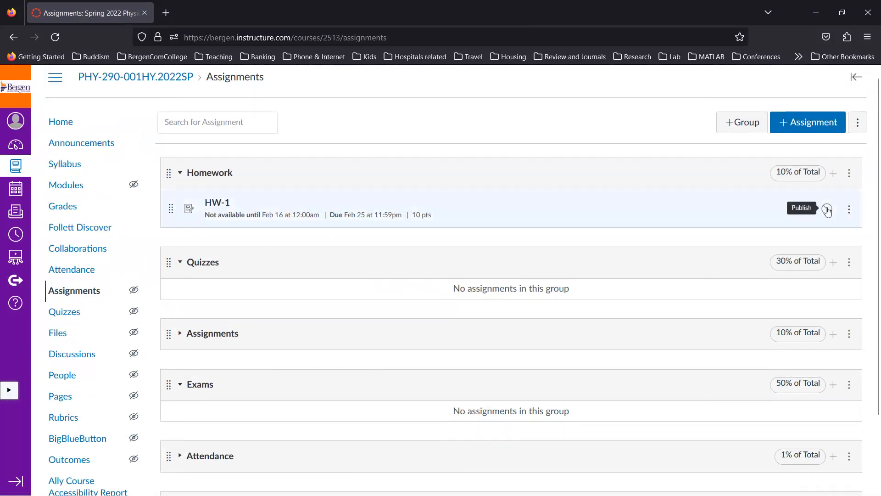
scroll(456, 273, "up", 1)
Check the course publishing status on the home page and return to the assignments list.
left_click(62, 132)
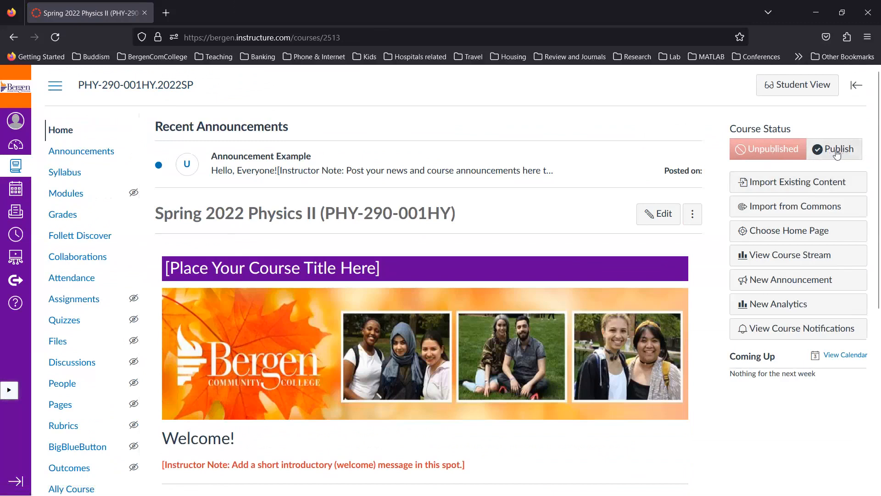
left_click(74, 299)
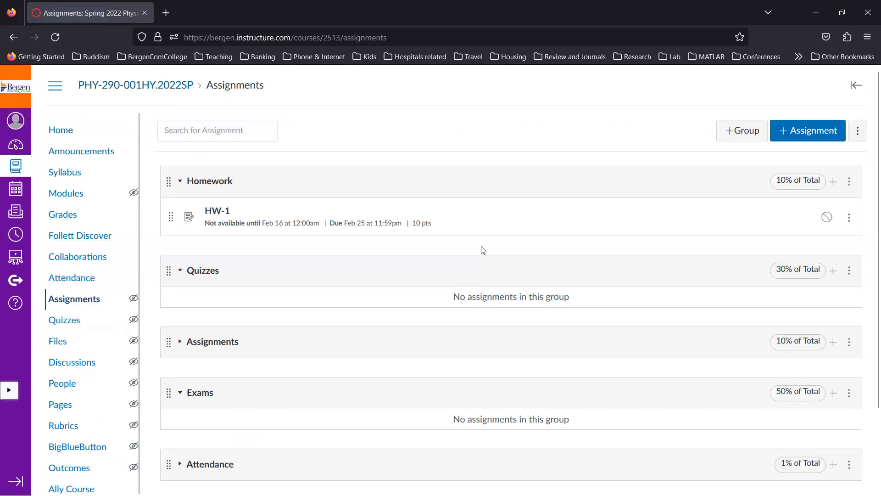
right_click(483, 250)
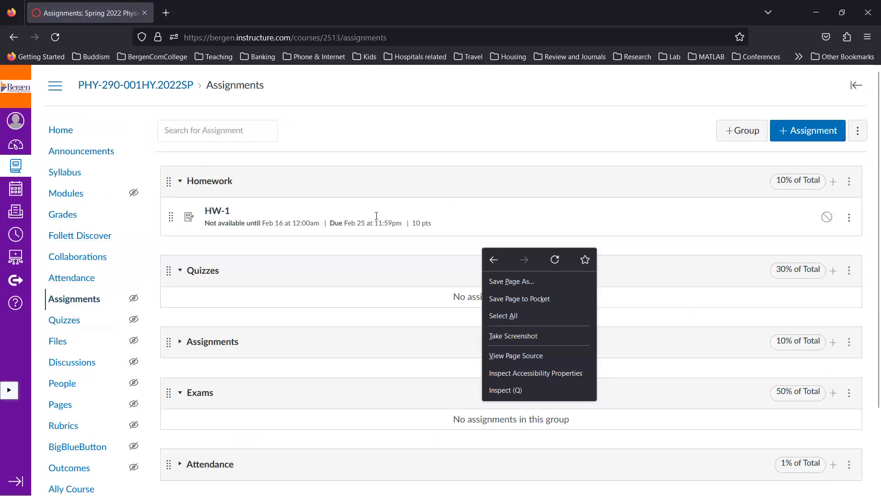
left_click(489, 218)
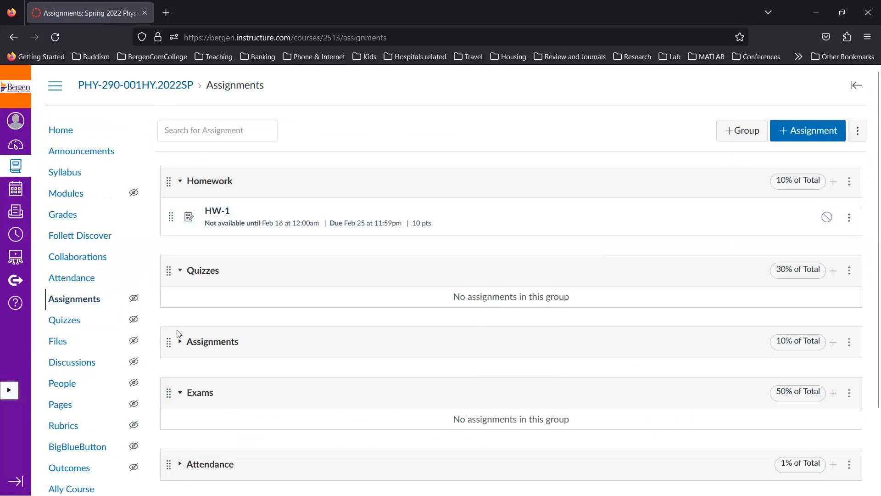
Open the course gradebook and examine the weighted group columns through to the Total column.
left_click(72, 217)
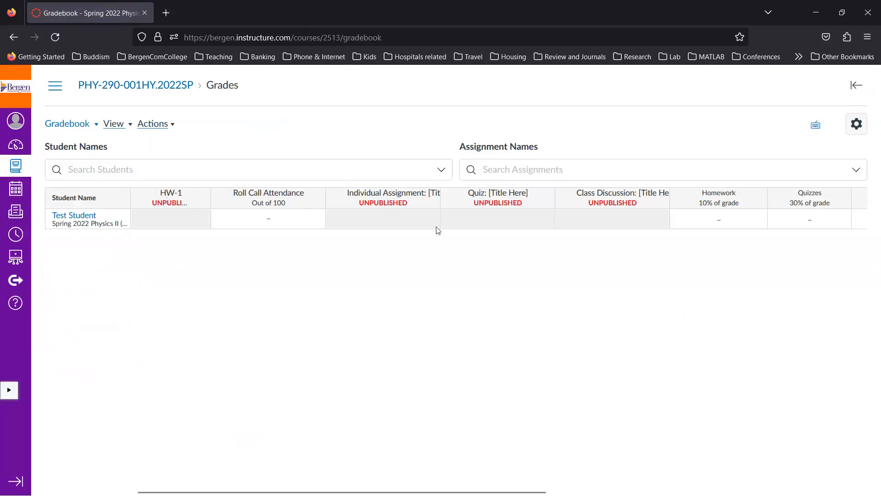
scroll(438, 230, "right", 10)
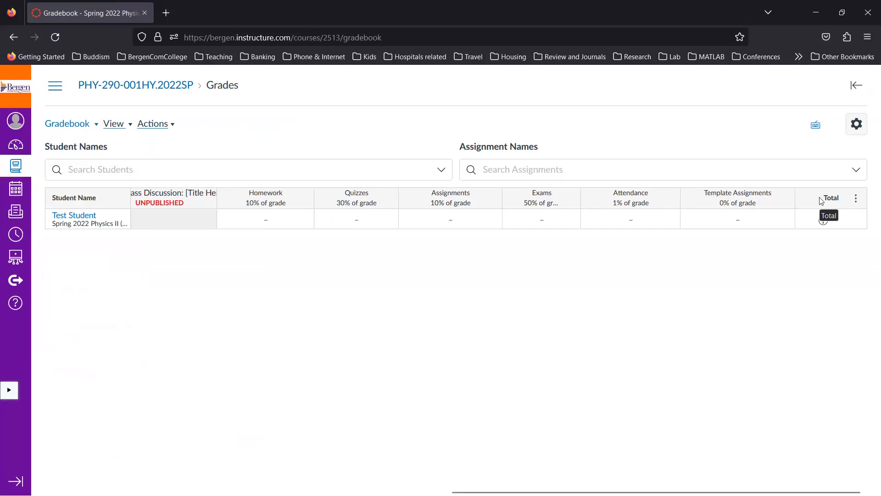
Try the automatic grade for missing submissions in the gradebook's late policies and close the settings without applying.
left_click(857, 124)
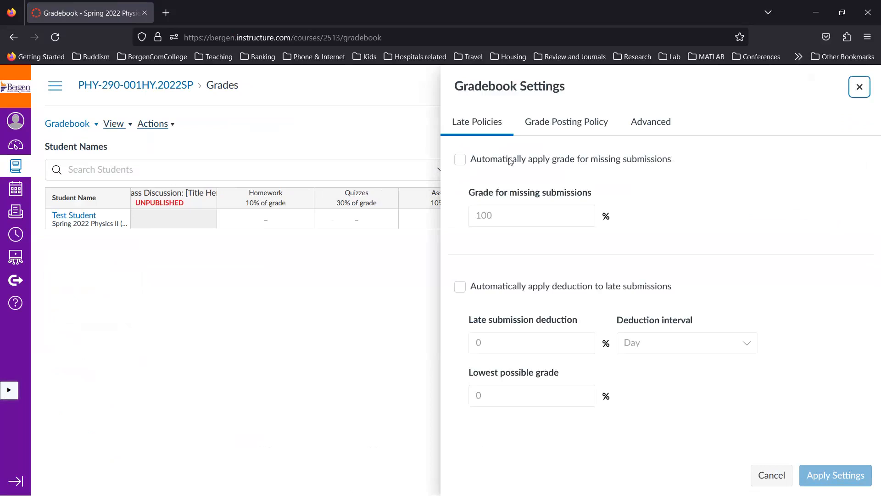
left_click(460, 161)
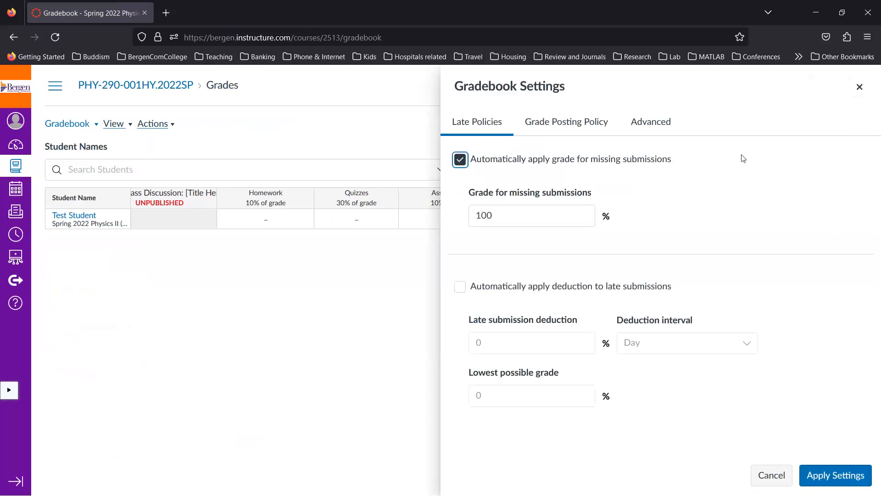
left_click(859, 92)
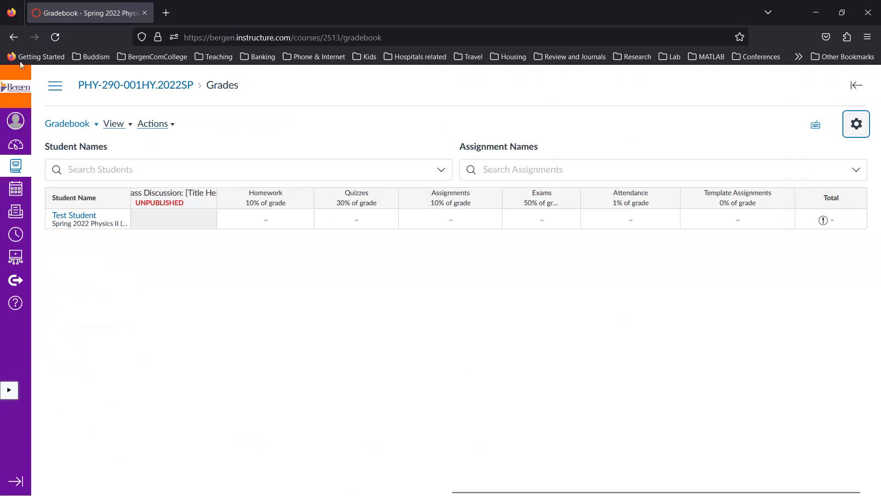
Go back to the assignments list and look through the assignment groups from Homework to Attendance.
left_click(14, 36)
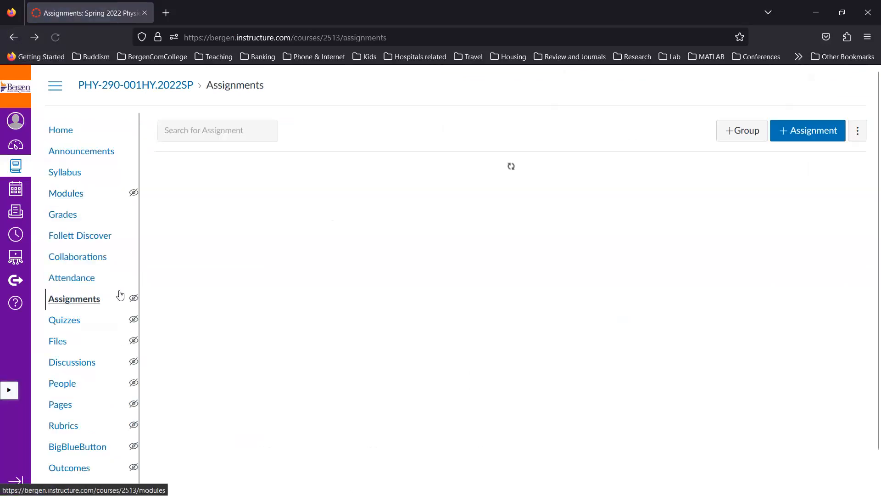
scroll(301, 324, "down", 2)
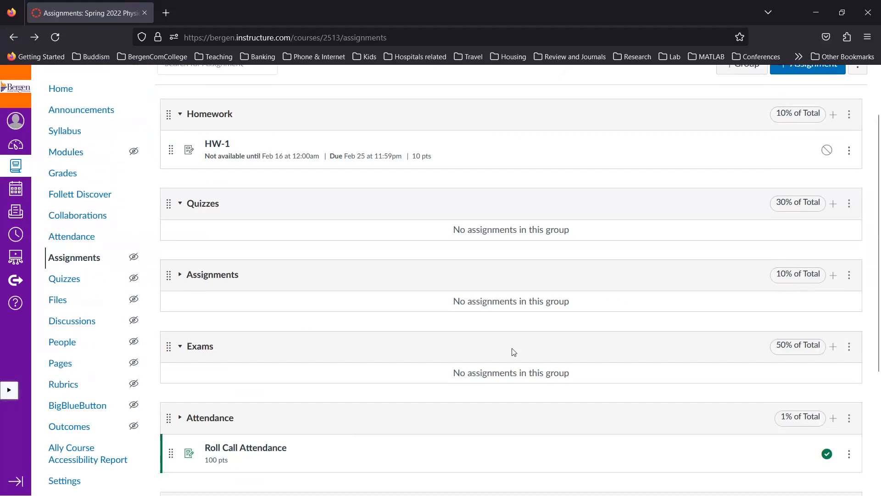
scroll(513, 351, "up", 2)
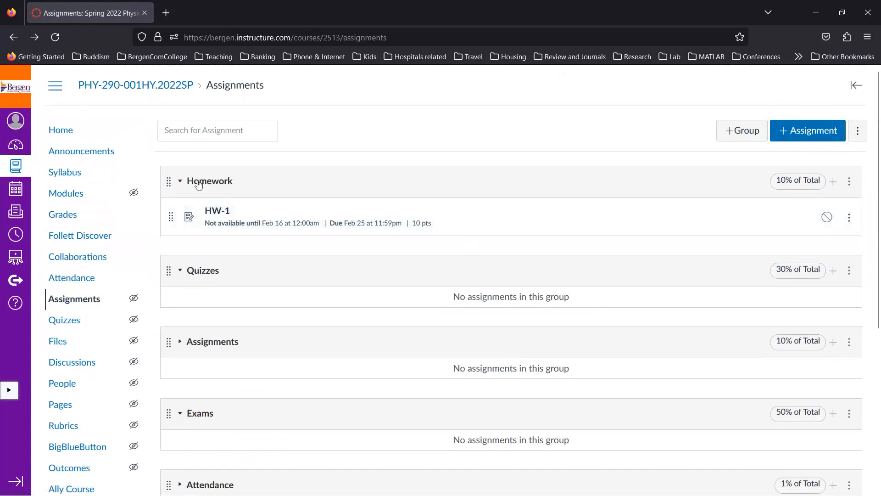
Add an item of type Quiz named Quiz-1 to the Quizzes group.
scroll(226, 301, "down", 2)
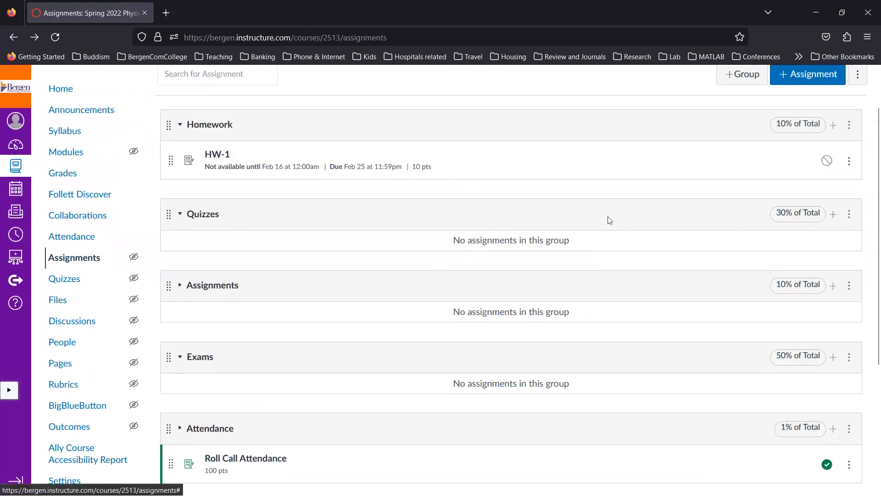
left_click(834, 215)
left_click(514, 227)
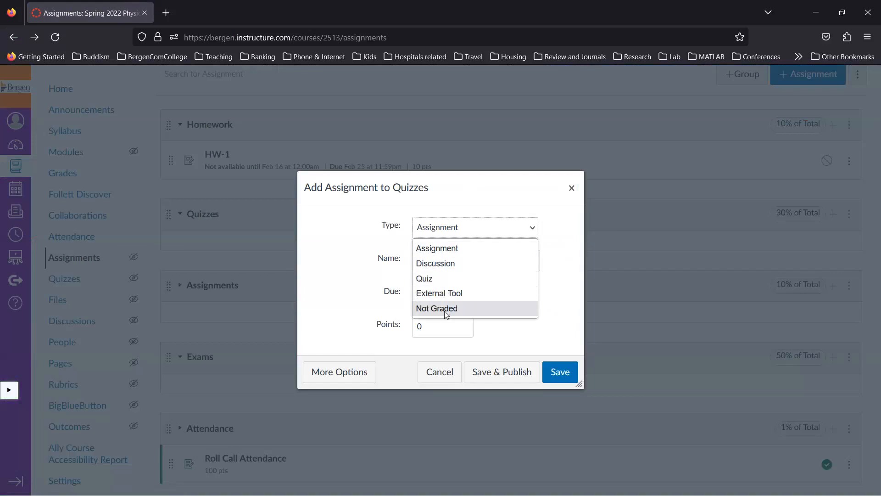
left_click(440, 279)
left_click(443, 259)
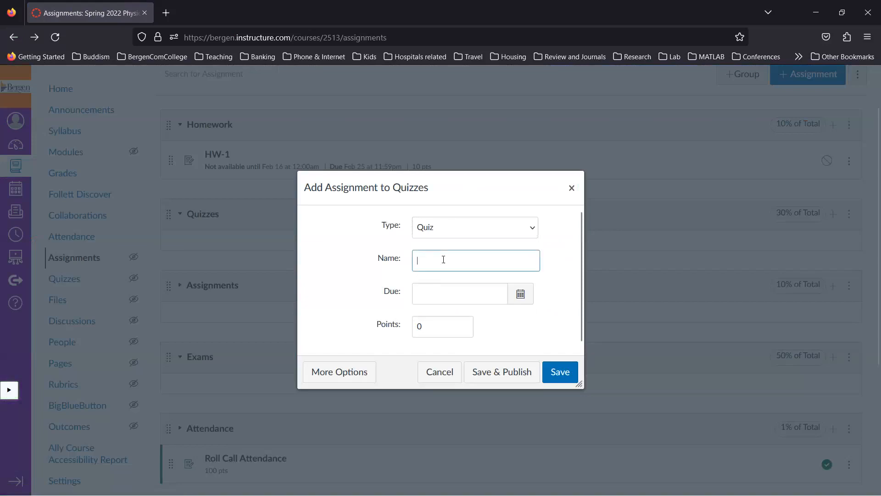
type("uiz-1")
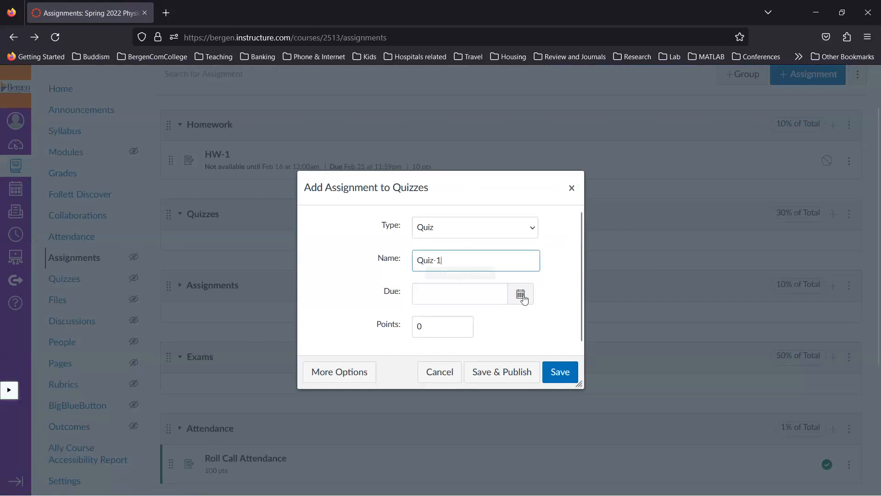
Set Quiz-1's due date to Feb 25 11:59pm and its points to 10, and continue to the full quiz options.
left_click(520, 295)
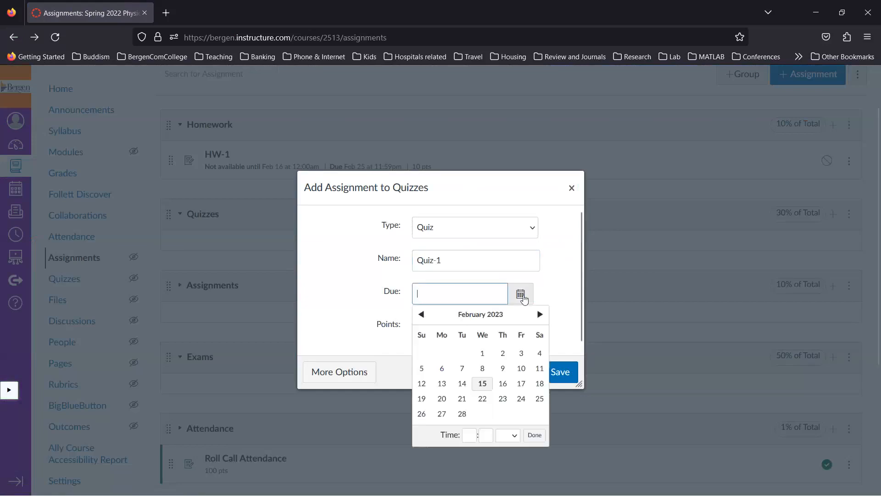
left_click(540, 399)
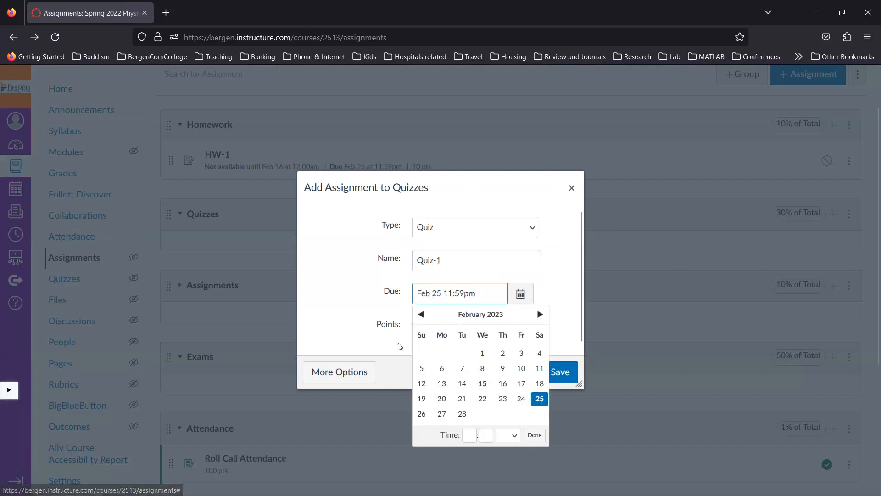
left_click(399, 346)
left_click(437, 329)
key("BackSpace")
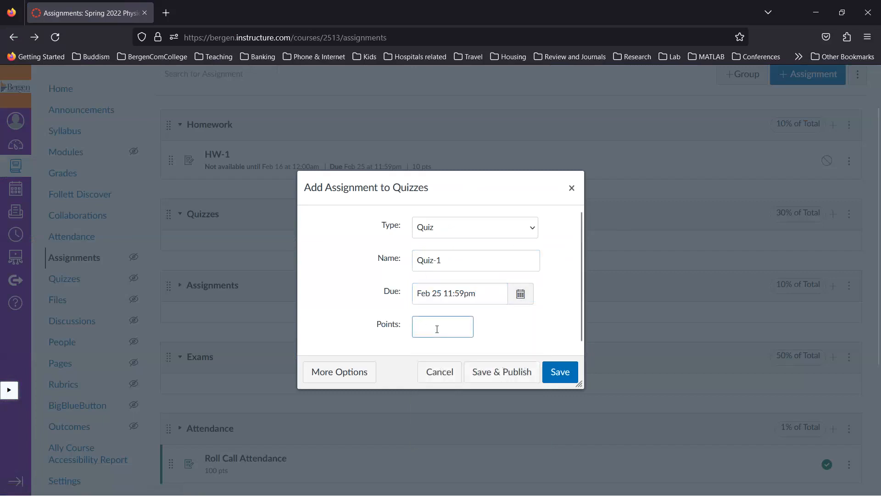
type("10")
left_click(518, 339)
left_click(337, 376)
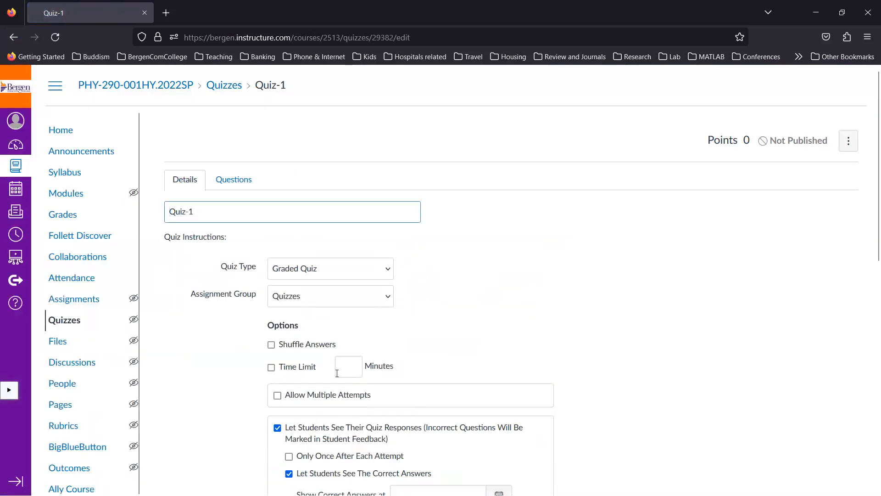
Look through Quiz-1's details page, including the instructions editor, quiz options and restrictions.
scroll(338, 375, "down", 10)
scroll(337, 373, "down", 3)
scroll(337, 373, "up", 5)
scroll(337, 372, "up", 10)
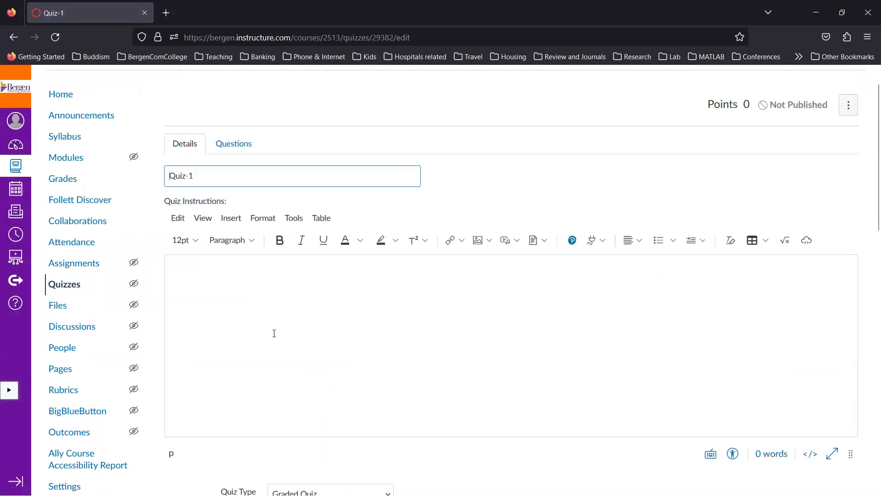
left_click(474, 344)
scroll(395, 348, "down", 7)
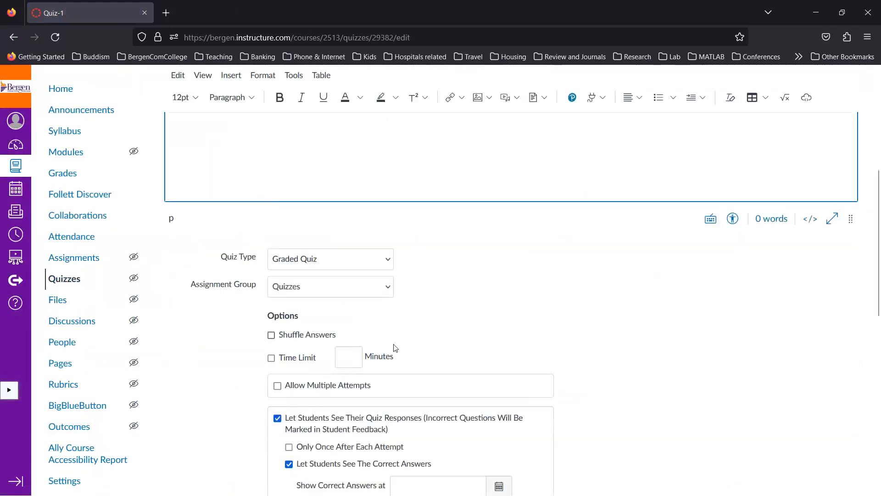
scroll(379, 207, "up", 5)
scroll(379, 206, "down", 4)
Review the available quiz types and assignment groups for Quiz-1, keeping Graded Quiz and Quizzes selected.
left_click(363, 178)
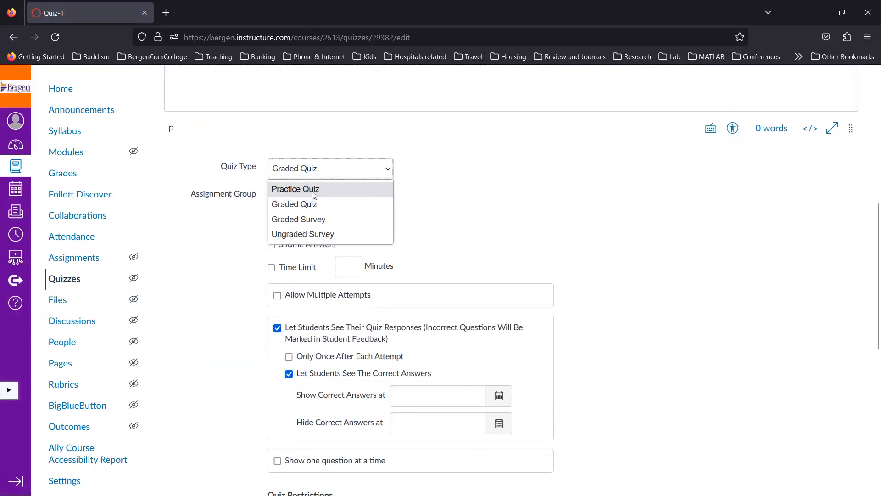
left_click(457, 224)
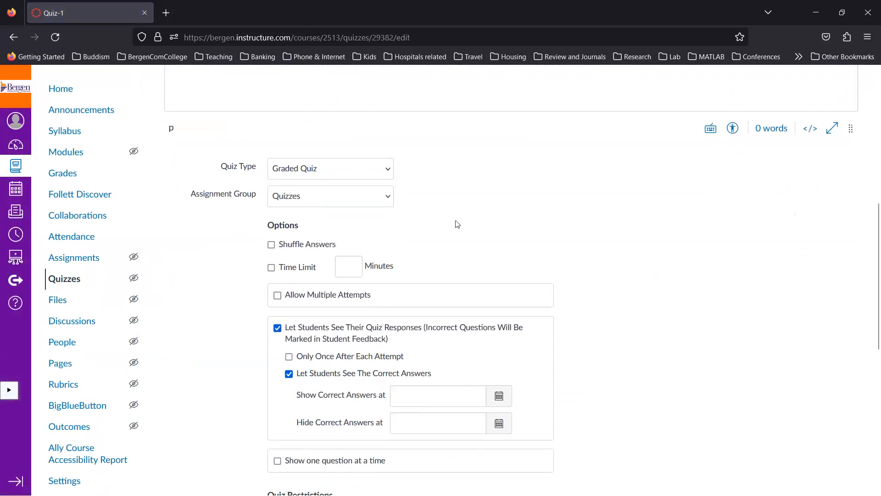
scroll(457, 224, "down", 2)
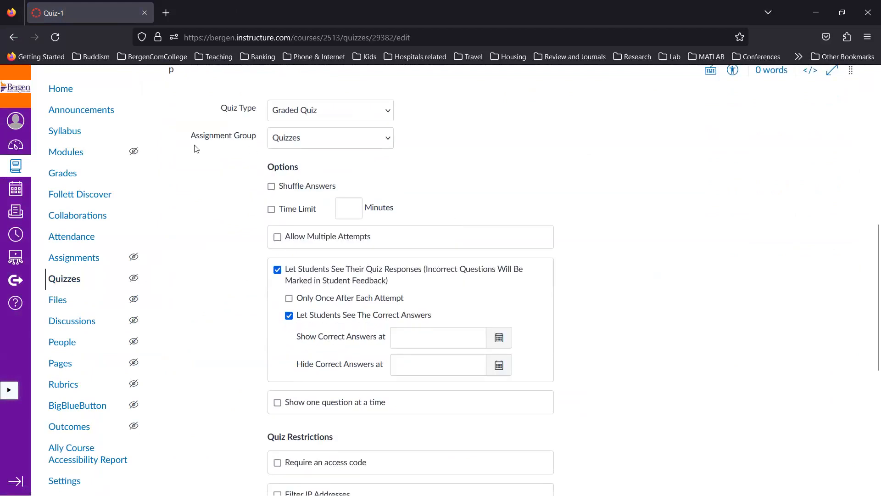
left_click(315, 143)
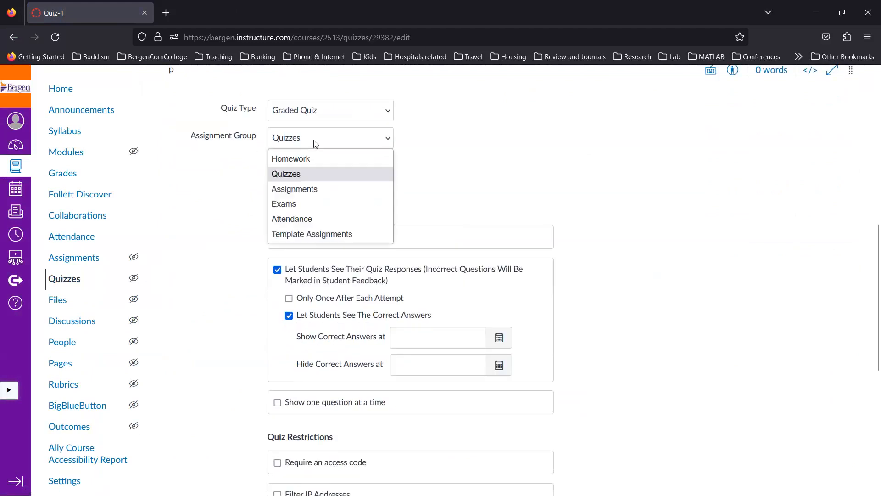
left_click(470, 145)
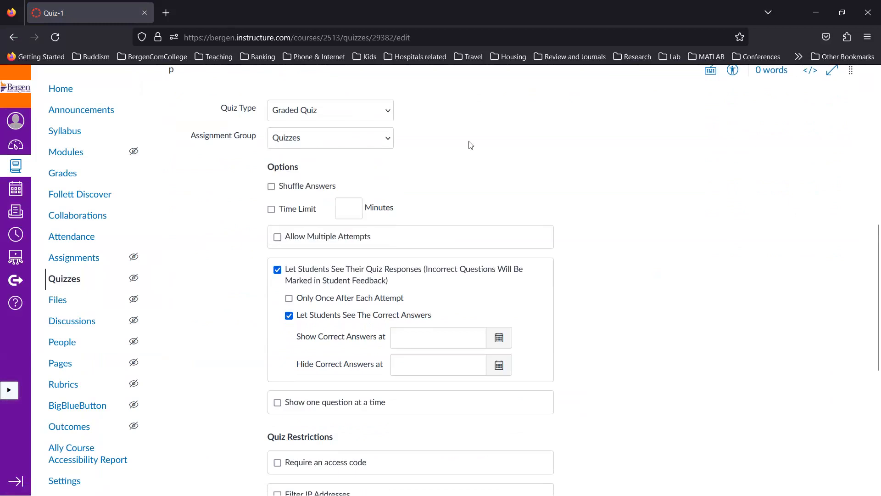
scroll(468, 143, "down", 2)
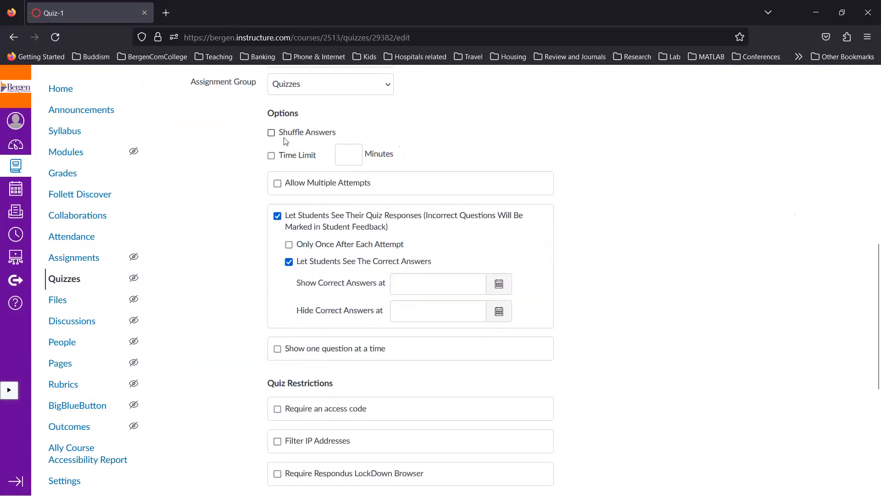
Check Quiz-1's Questions page and return to its Details page.
scroll(284, 140, "up", 15)
scroll(283, 140, "down", 2)
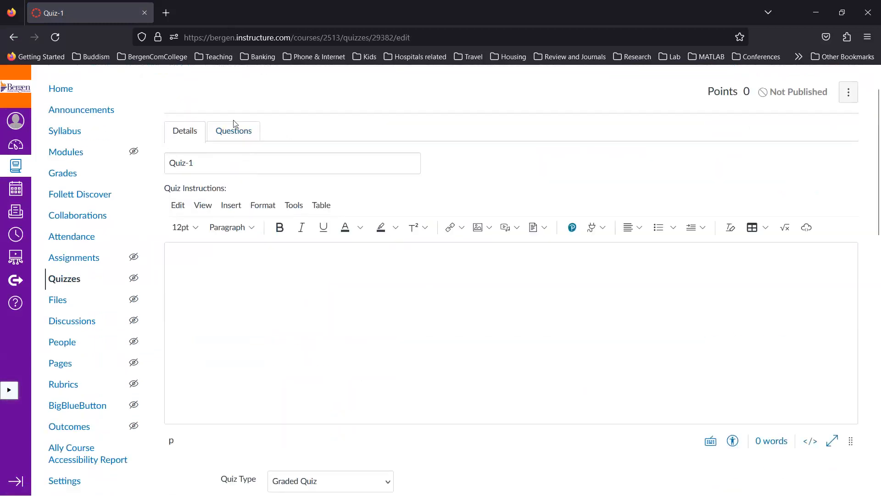
left_click(231, 133)
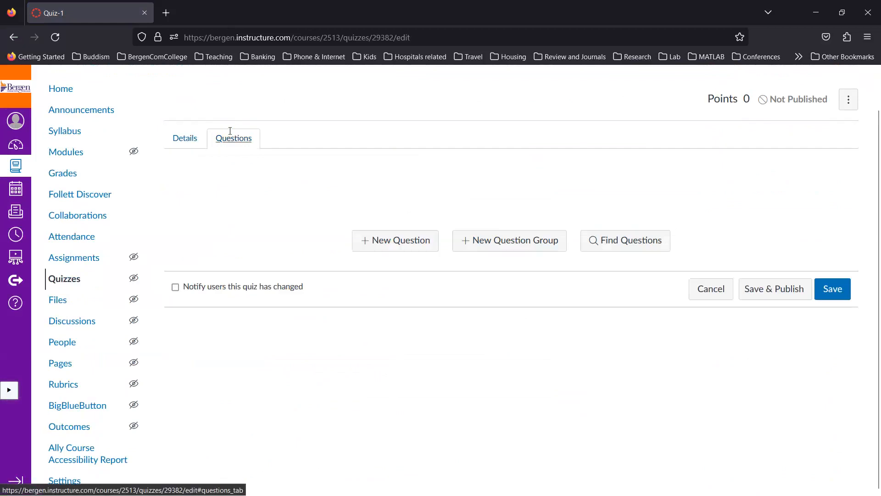
left_click(191, 141)
Give Quiz-1 a 65-minute time limit and allow multiple attempts, limited to 2.
scroll(270, 258, "down", 15)
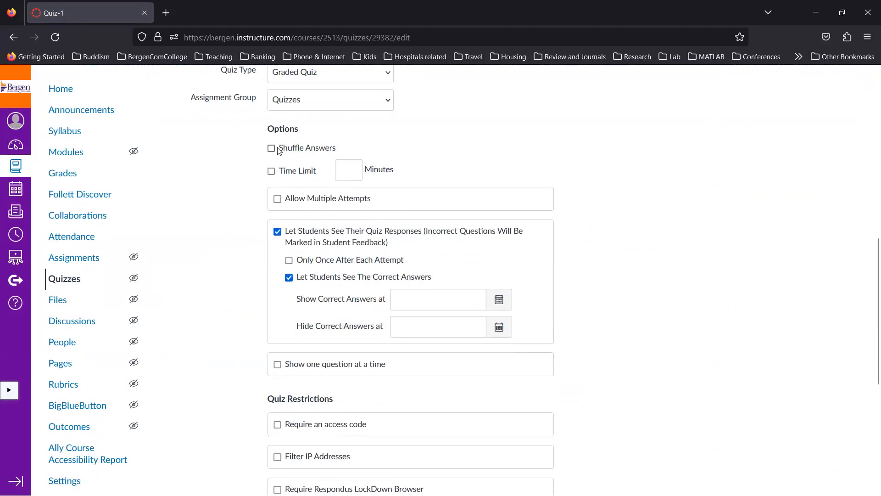
left_click(272, 170)
left_click(351, 172)
left_click(277, 200)
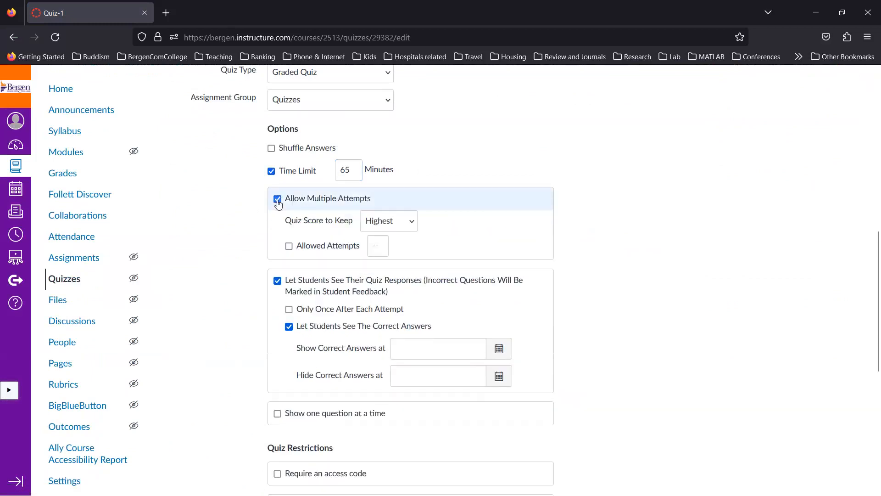
left_click(288, 246)
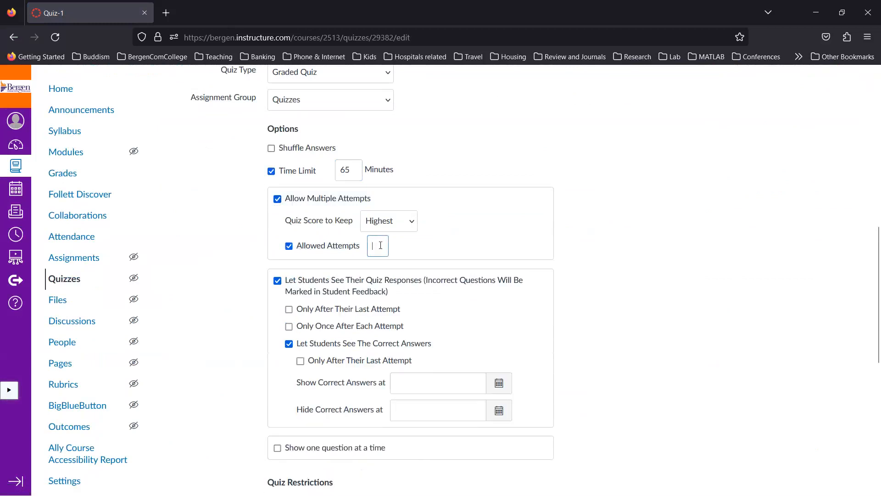
scroll(396, 334, "down", 3)
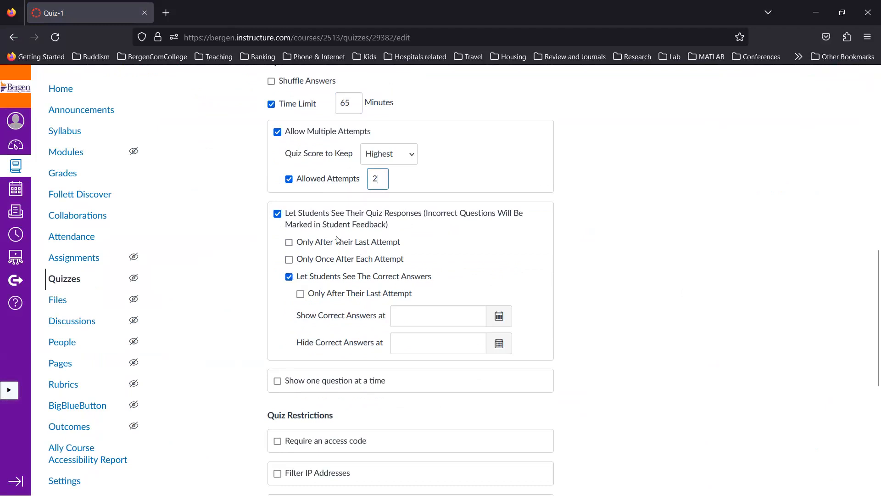
Try the access code requirement under Quiz-1's restrictions and turn it back off.
scroll(337, 238, "down", 10)
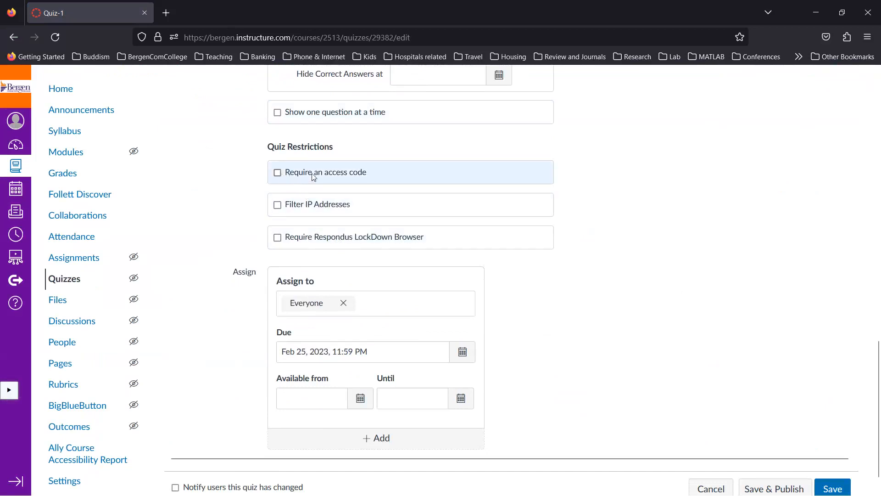
left_click(277, 173)
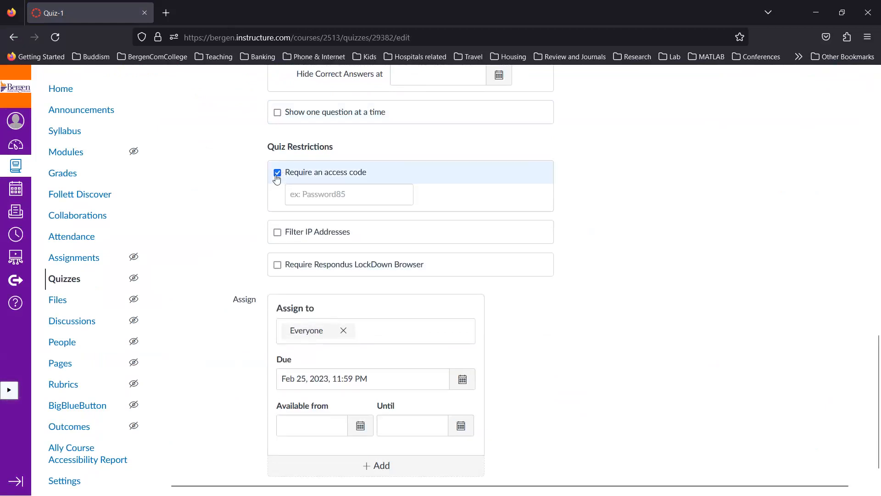
left_click(277, 175)
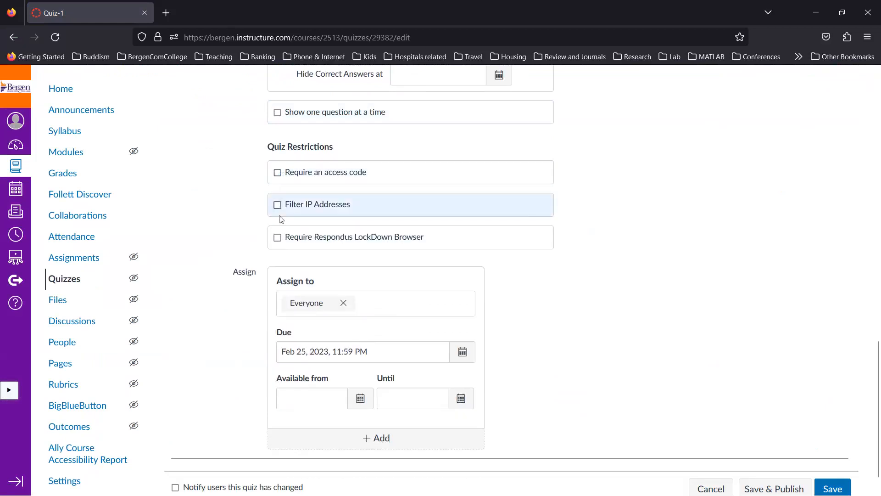
scroll(282, 219, "down", 1)
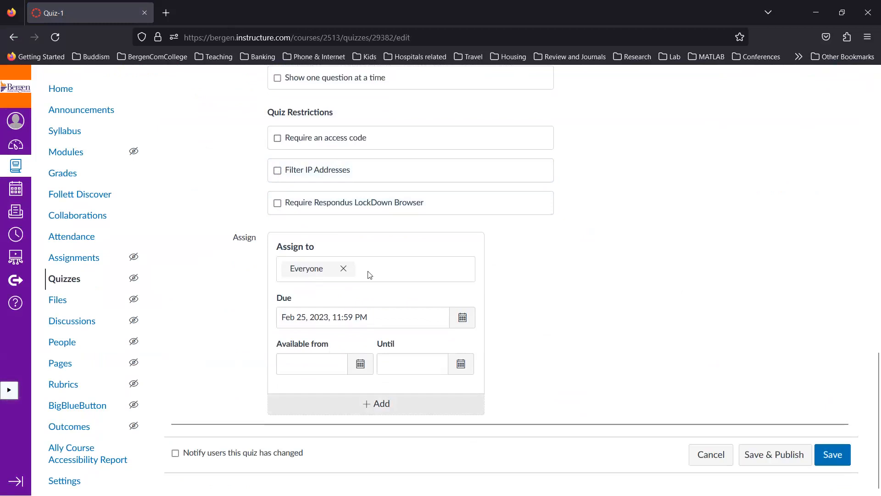
Try adding a second Assign to block for a separate course section and remove it again.
left_click(359, 400)
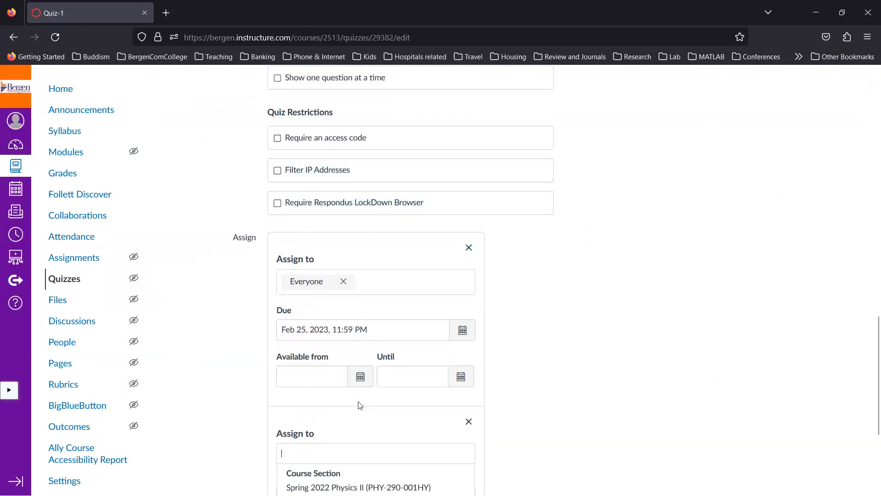
scroll(432, 391, "down", 3)
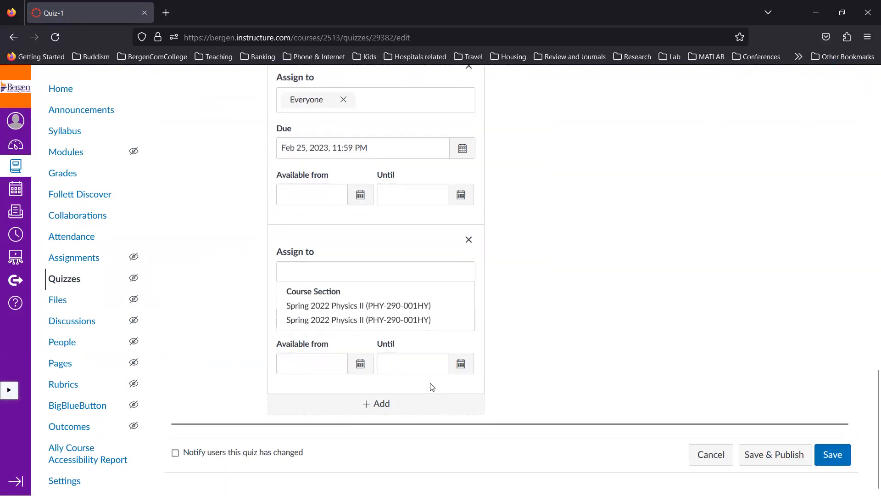
left_click(517, 275)
left_click(469, 240)
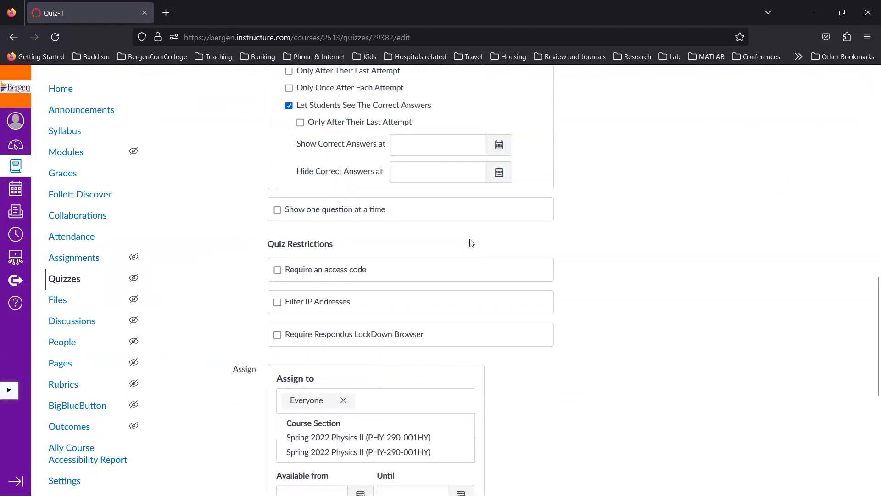
scroll(509, 395, "down", 3)
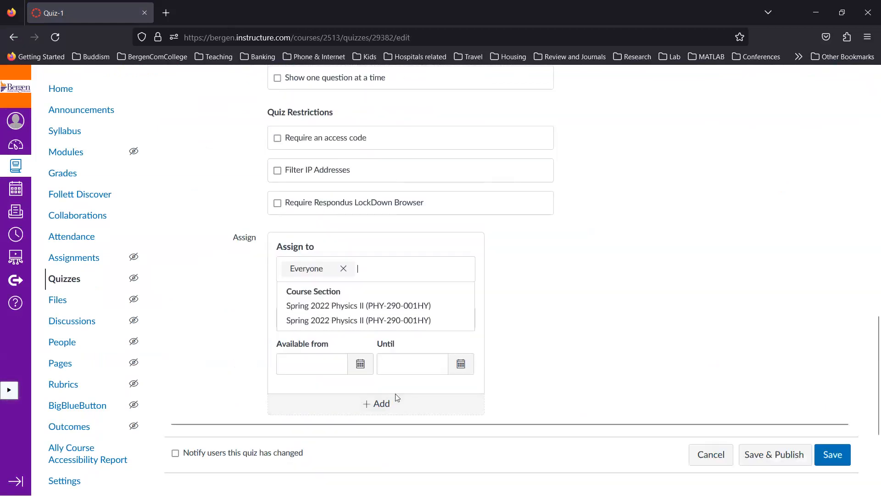
left_click(531, 310)
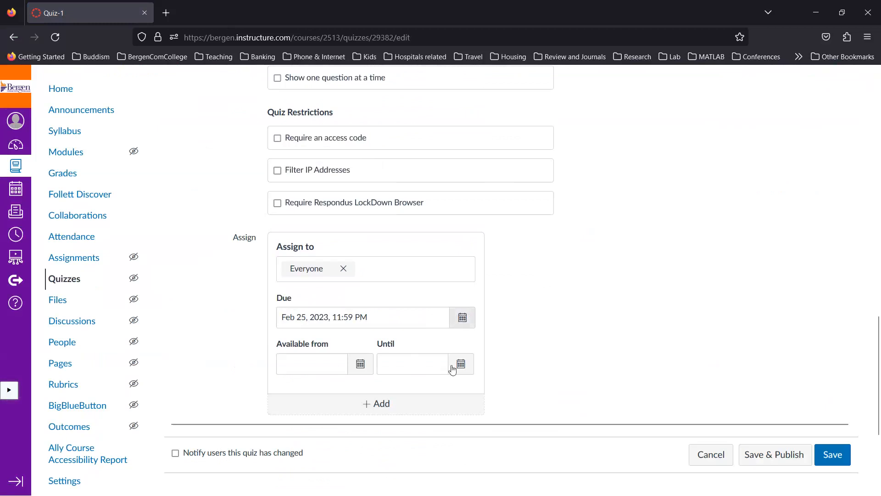
Make Quiz-1 available from Feb 15, 2023, keep the Feb 25 11:59 PM due date, and save the quiz without publishing.
left_click(360, 365)
left_click(346, 289)
left_click(461, 318)
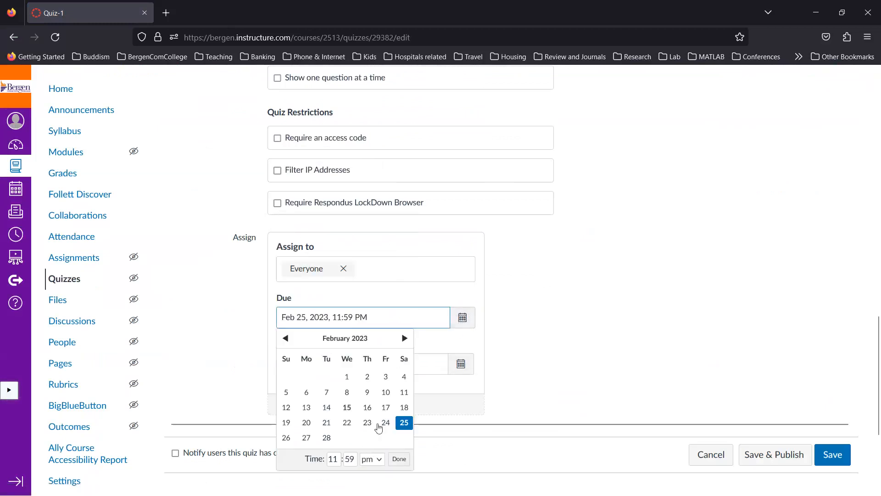
left_click(530, 382)
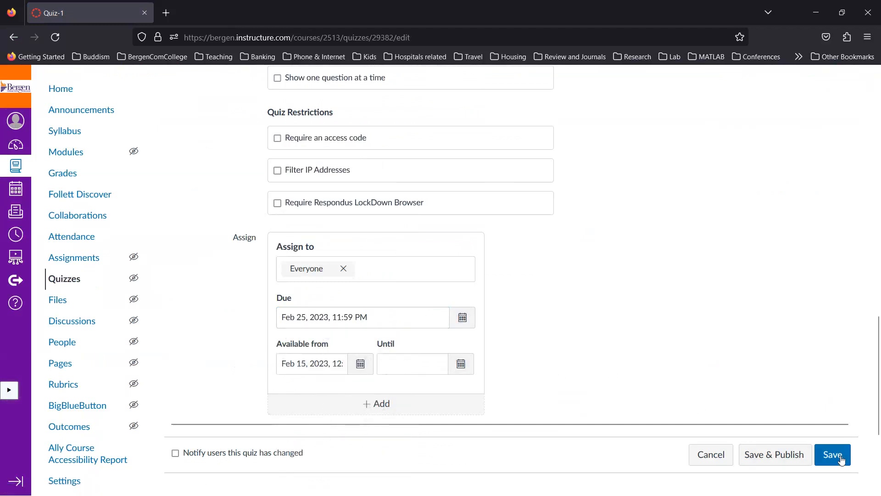
left_click(825, 451)
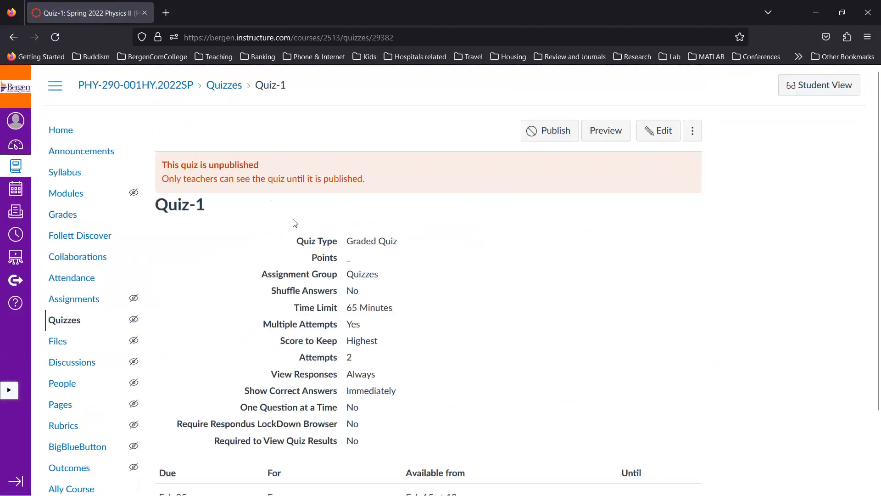
Go back to the assignments list and look at the actions offered for Quiz-1 and HW-1.
left_click(70, 299)
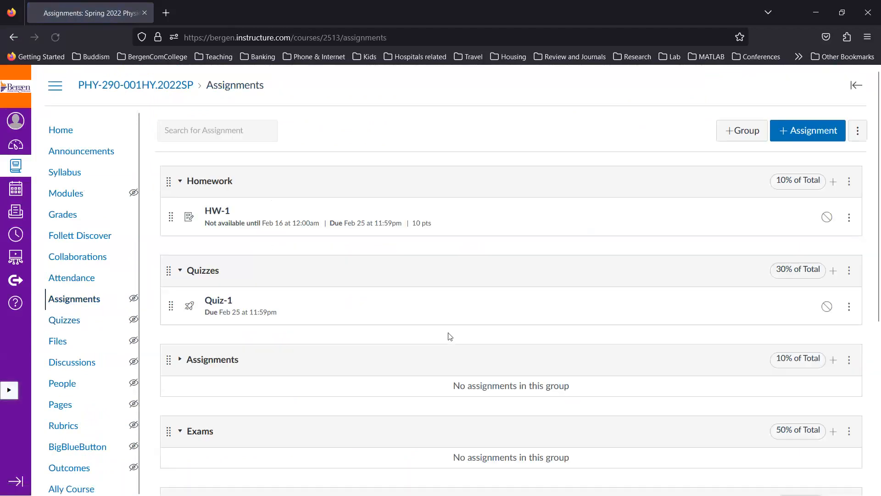
scroll(448, 335, "down", 2)
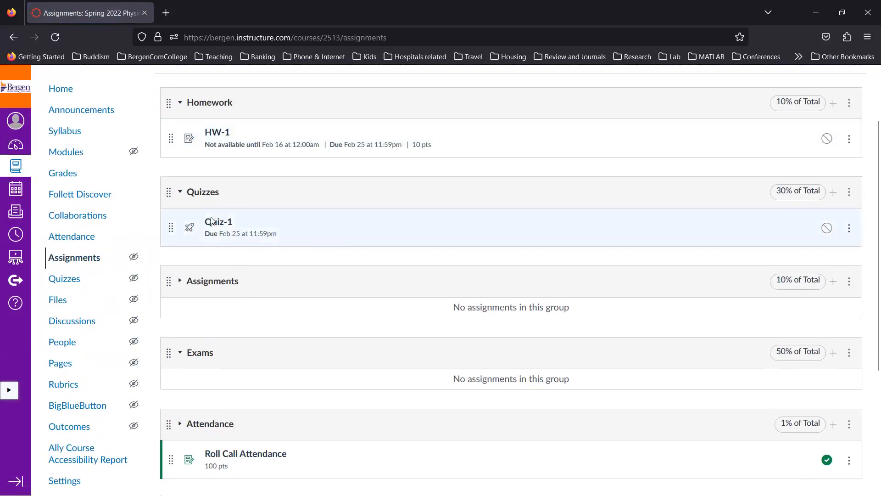
left_click(849, 229)
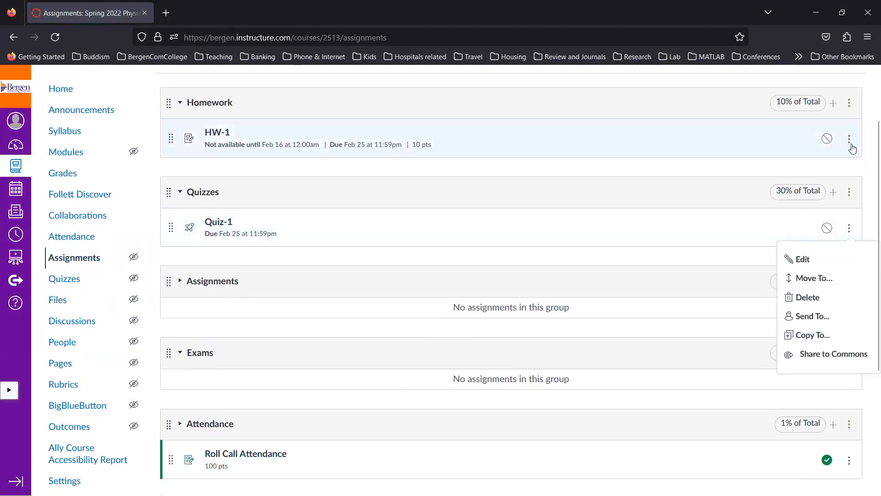
left_click(849, 139)
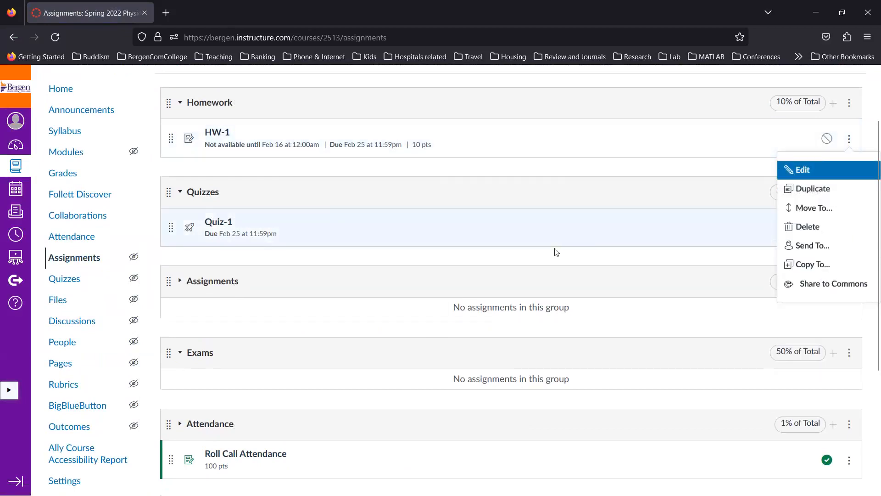
Open Quiz-1 from the assignments list, review its settings summary, and open the quiz for editing.
left_click(218, 224)
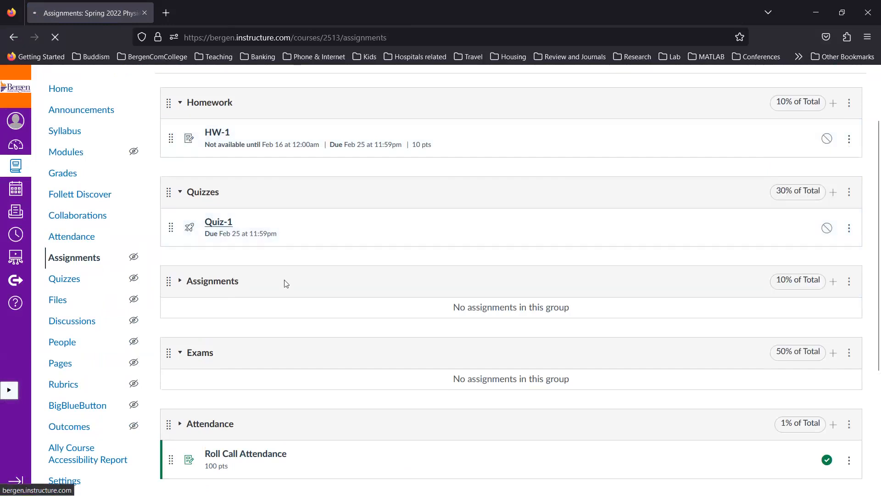
scroll(512, 340, "down", 2)
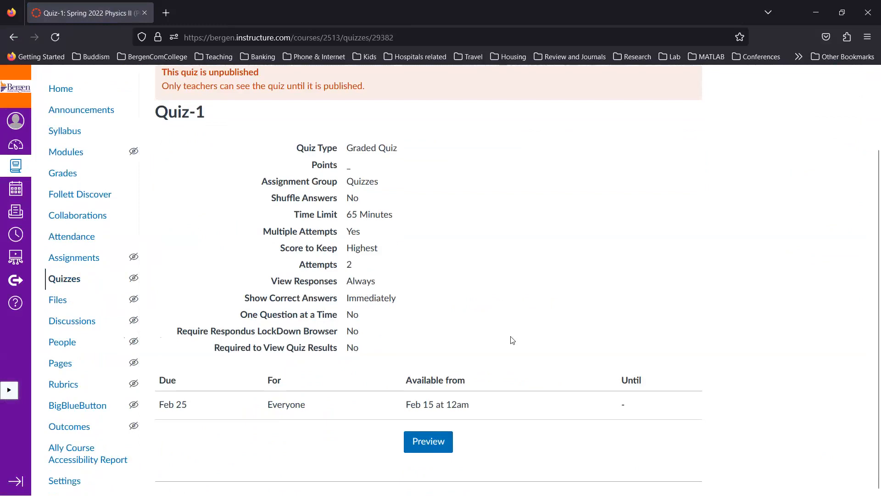
scroll(512, 340, "up", 2)
left_click(661, 131)
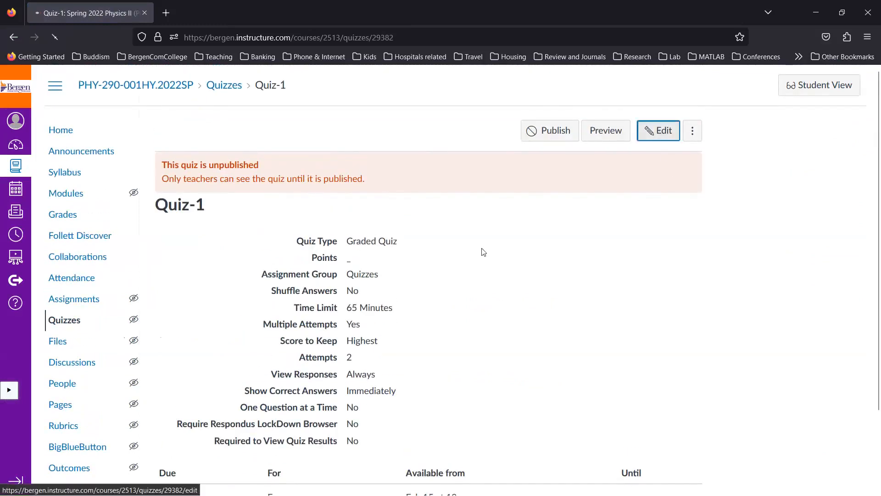
scroll(479, 255, "down", 2)
scroll(479, 255, "up", 2)
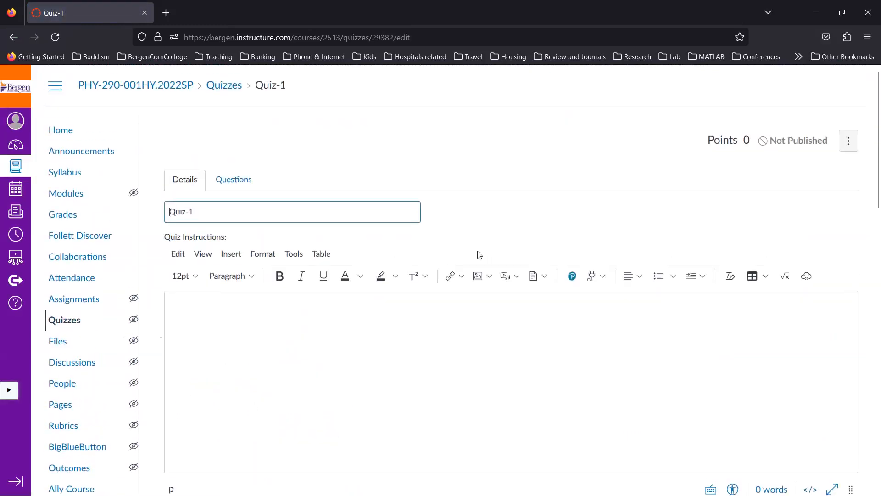
Start a new question in Quiz-1 and look over the multiple-choice question form and its answer fields.
left_click(218, 182)
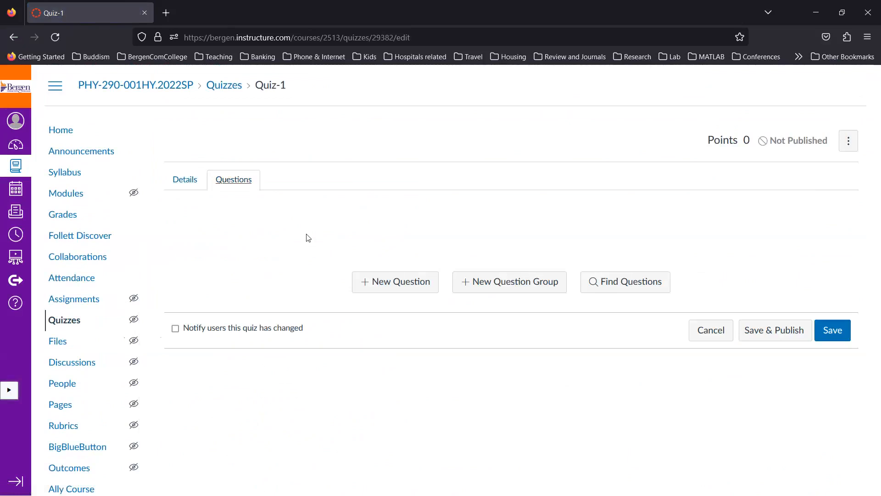
left_click(381, 282)
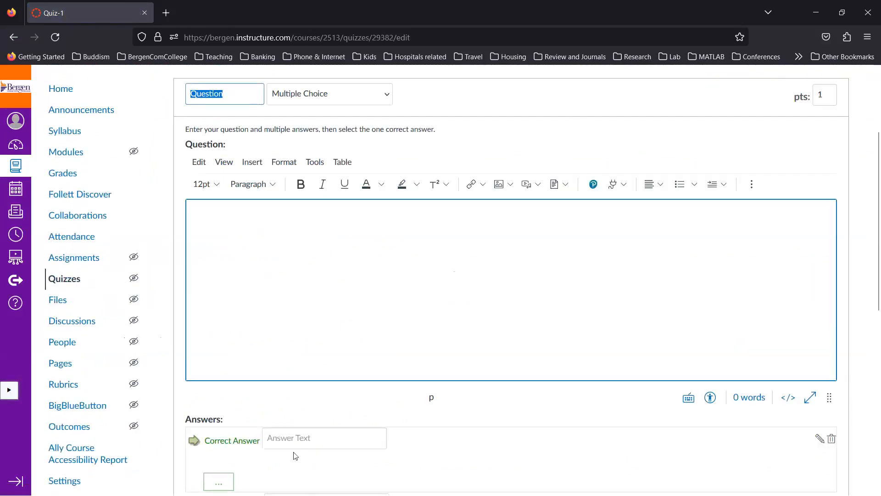
scroll(314, 114, "down", 4)
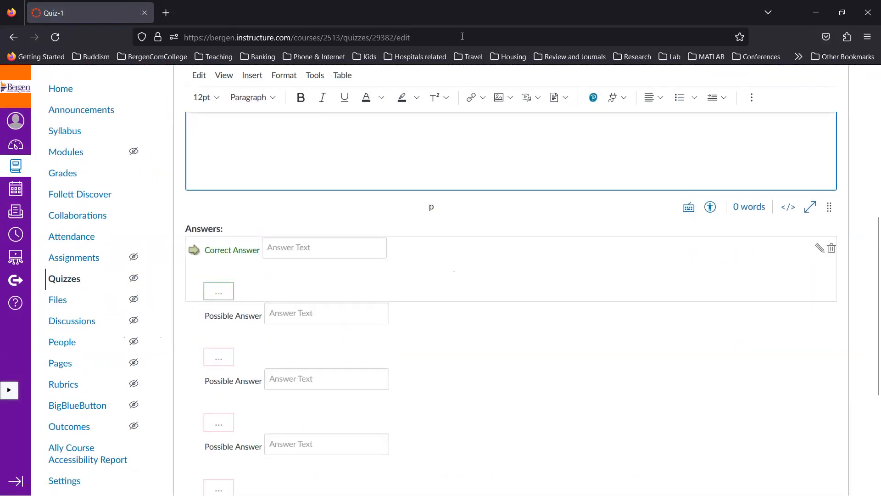
left_click(542, 7)
scroll(359, 287, "up", 5)
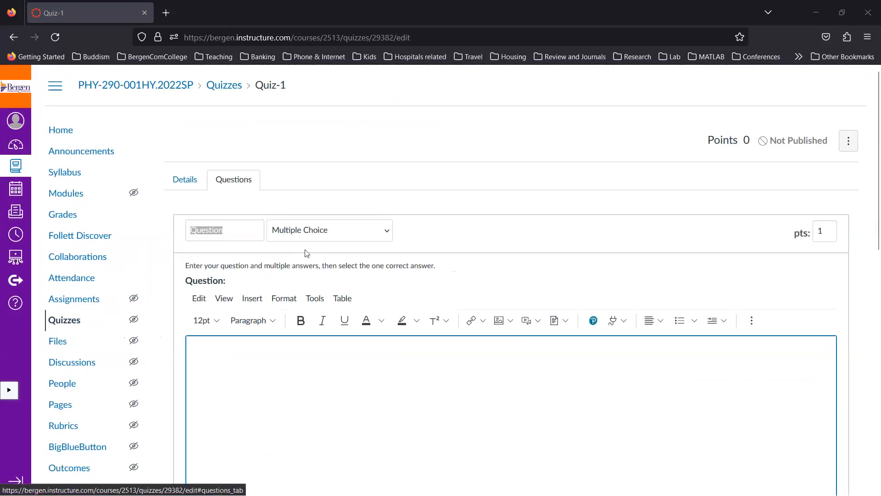
Look through the available question types without changing the type, and cancel editing Quiz-1.
left_click(387, 233)
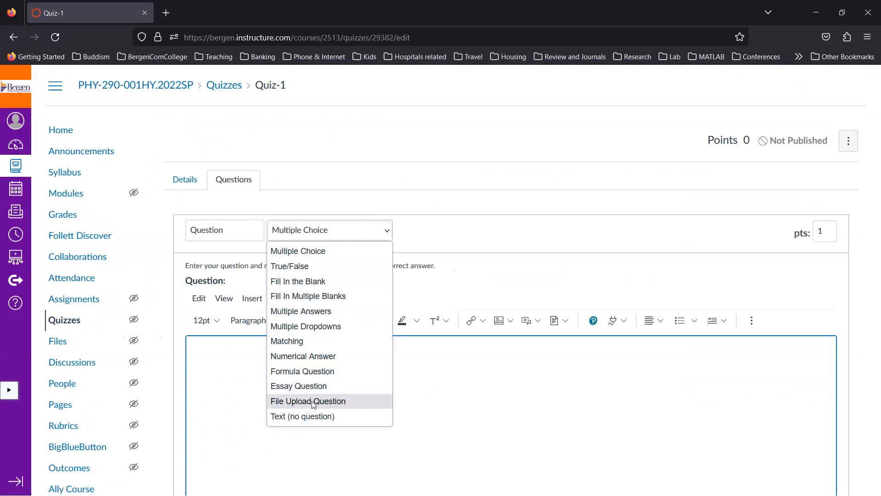
left_click(597, 246)
scroll(597, 246, "down", 10)
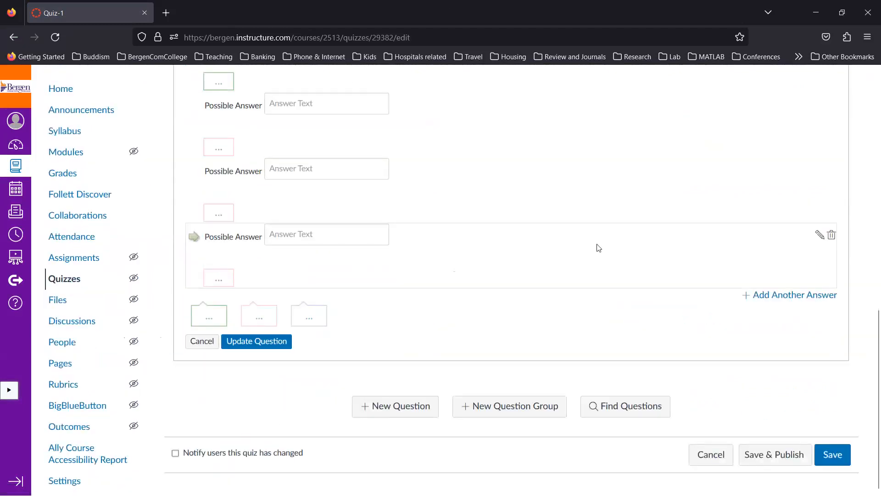
left_click(712, 456)
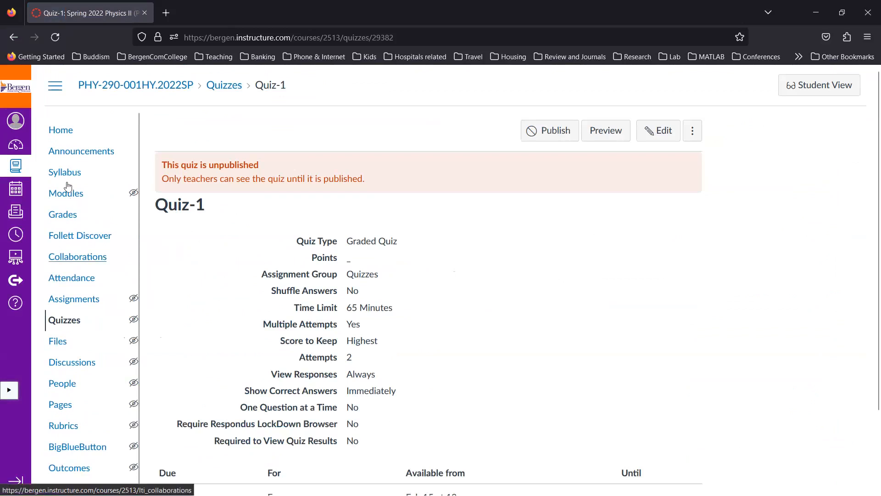
Return to the Spring 2022 Physics II course home page and look over its contents.
left_click(58, 133)
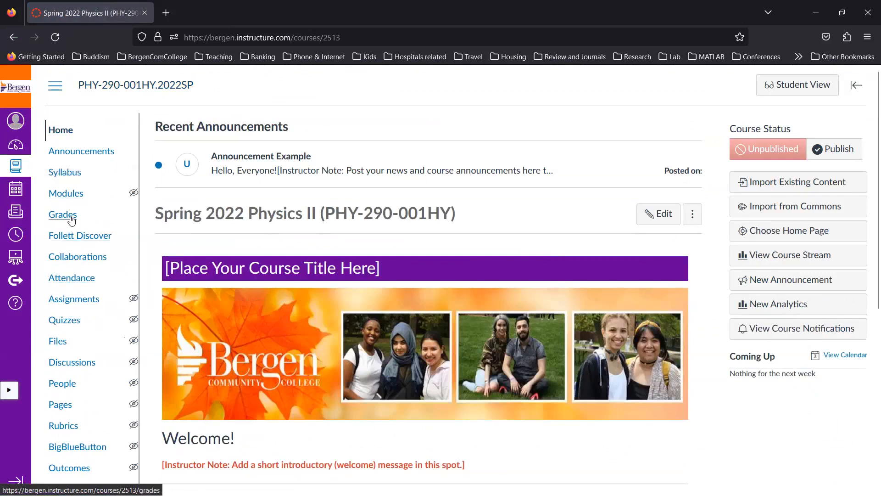
scroll(399, 269, "down", 5)
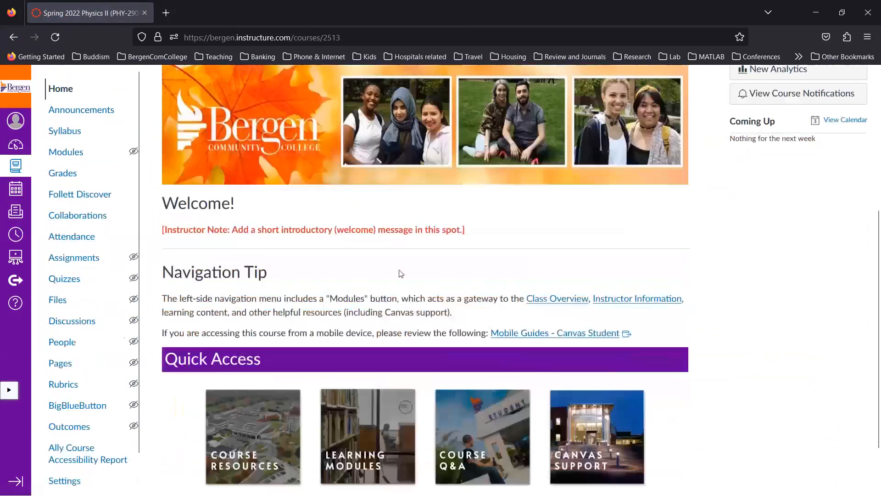
scroll(398, 270, "up", 5)
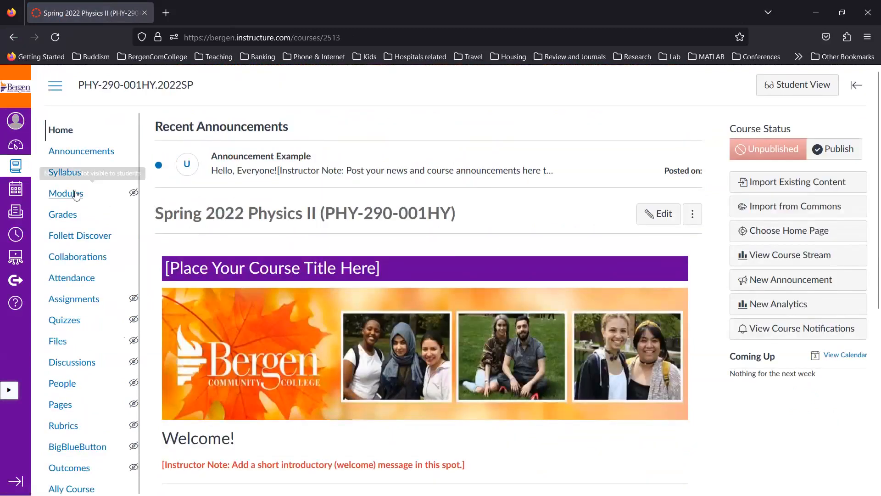